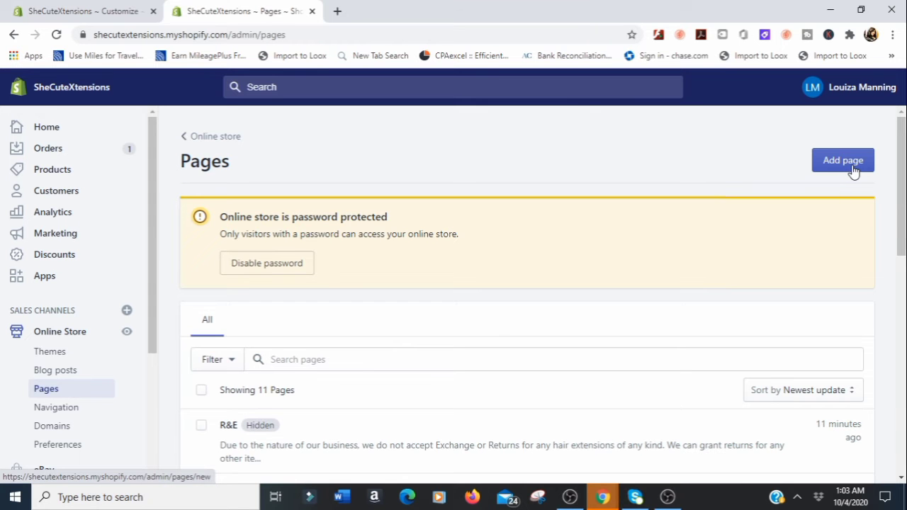
# Step: Create a new store page titled "RETURN & EXCHANGE POLICY"
pyautogui.click(851, 170)
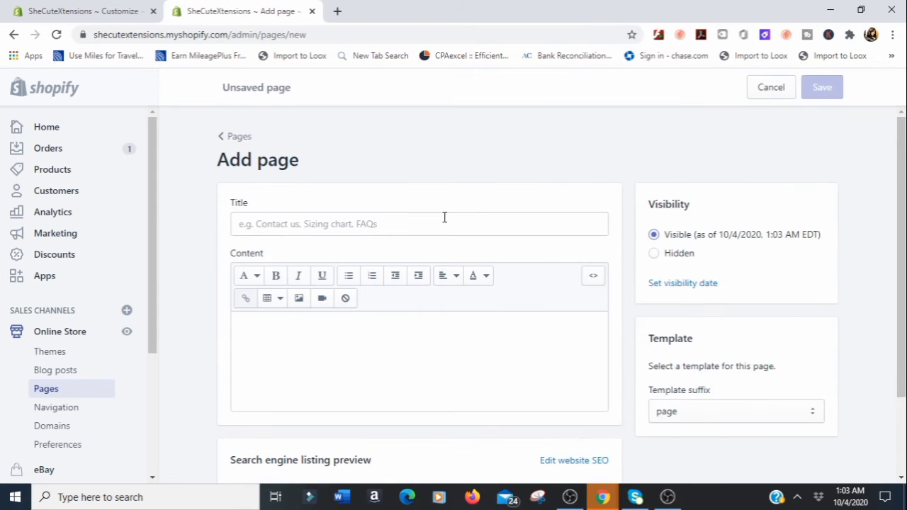
pyautogui.click(444, 215)
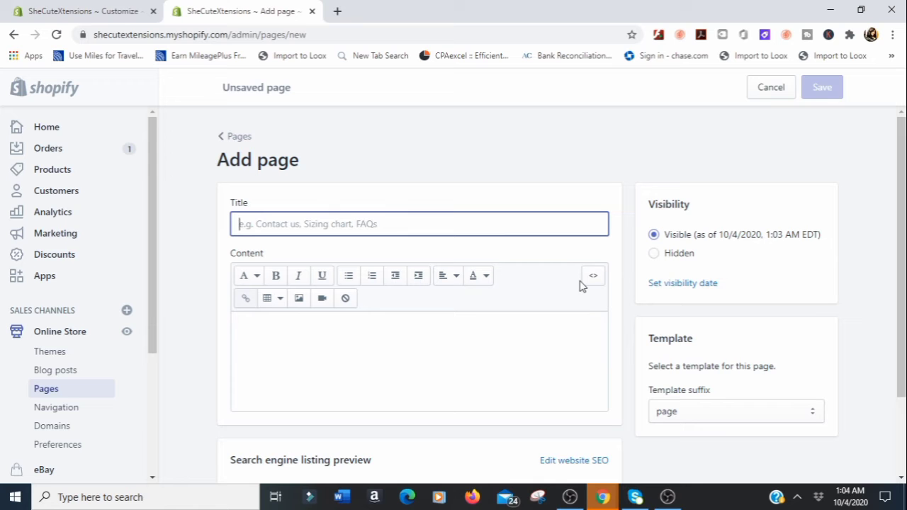
pyautogui.write('RET')
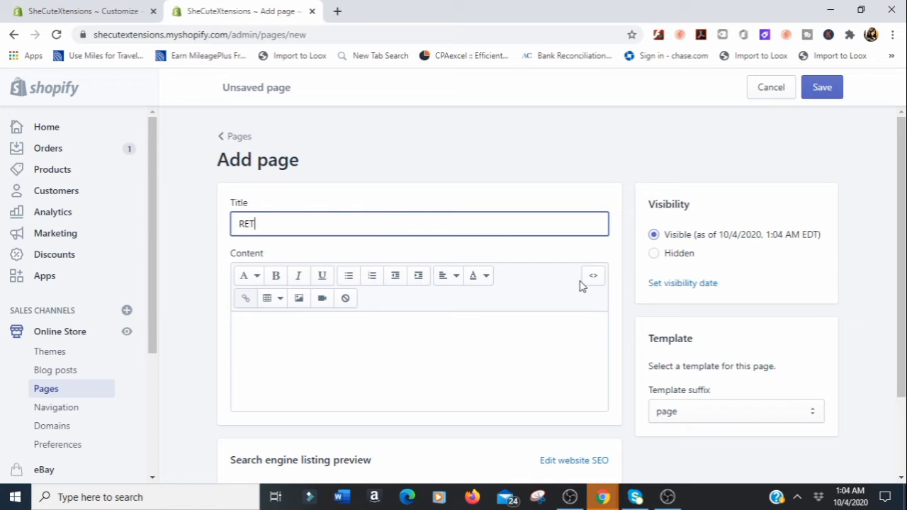
pyautogui.write('URN & EXCHANGE')
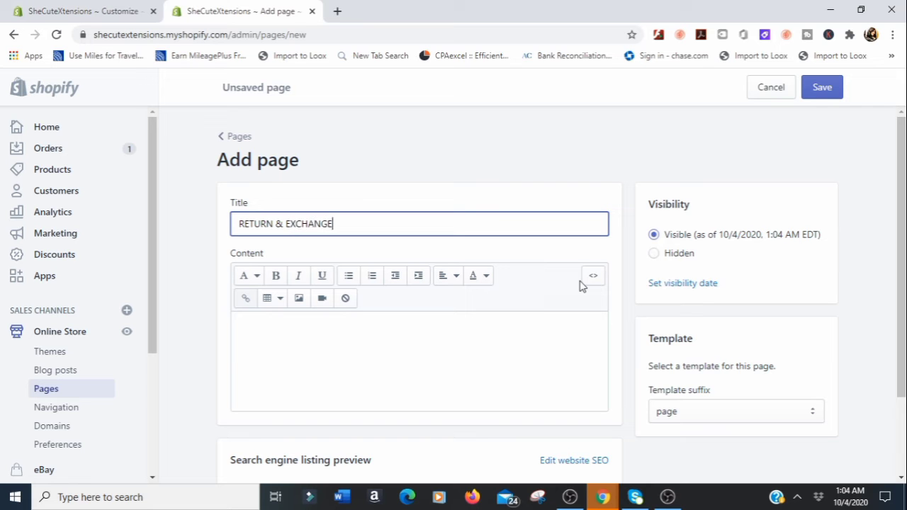
pyautogui.write(' POLICY')
# Step: Paste the copied return and exchange policy text into the page's content
pyautogui.click(511, 344)
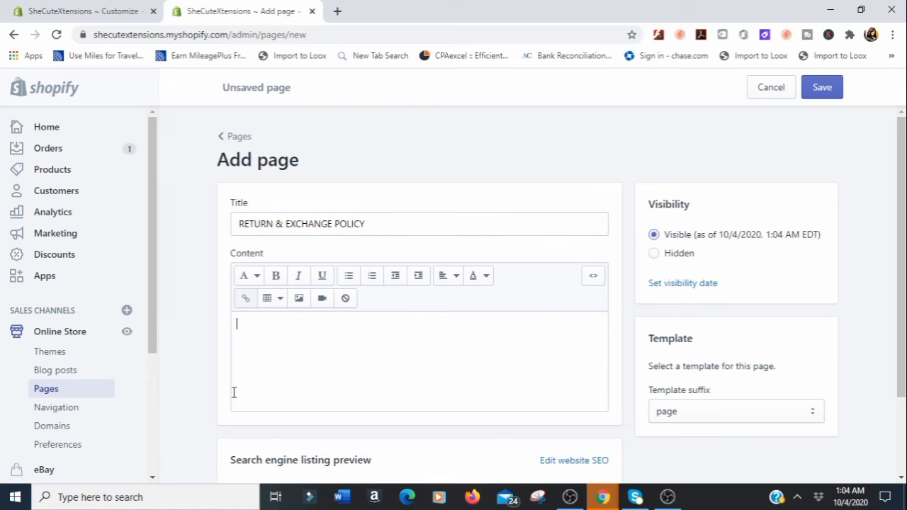
pyautogui.rightClick(240, 325)
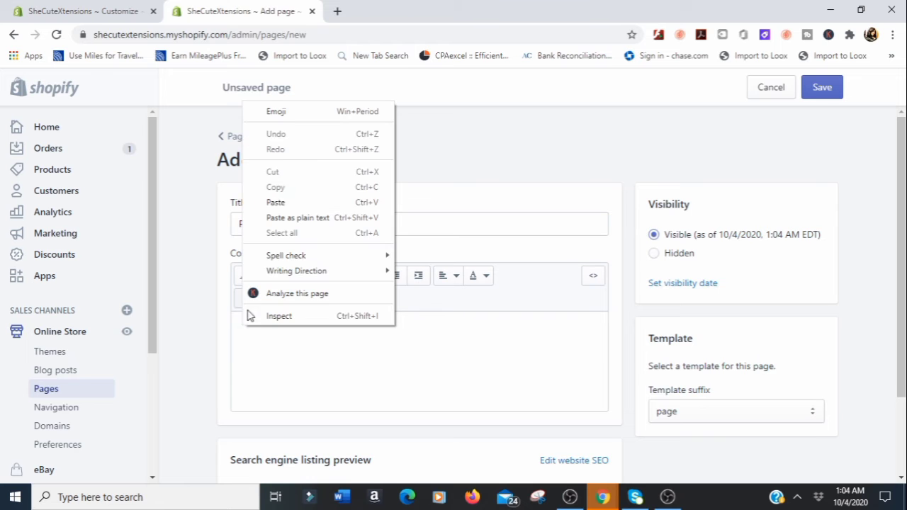
pyautogui.click(276, 203)
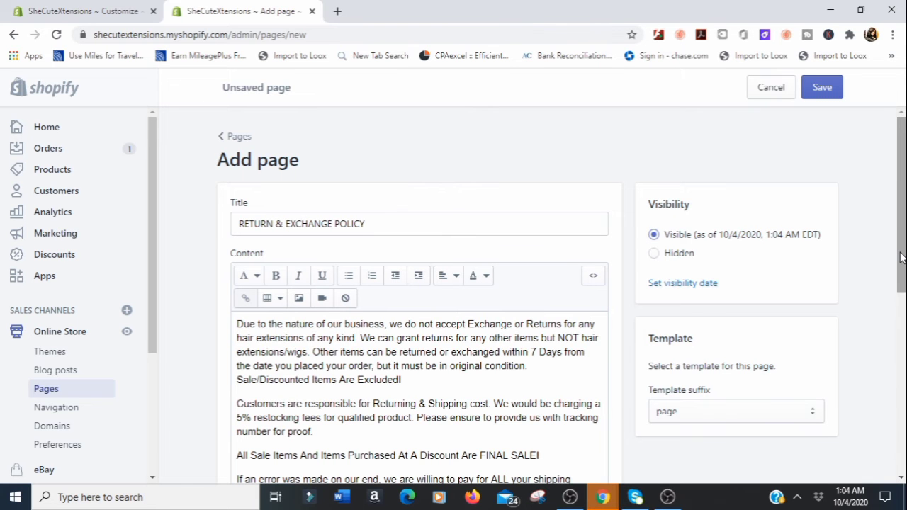
pyautogui.moveTo(901, 266); pyautogui.dragTo(870, 219)
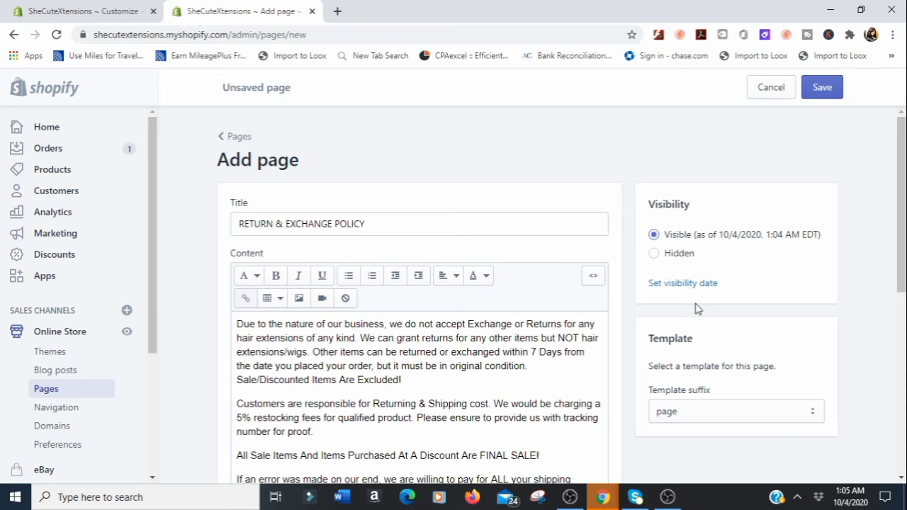
# Step: Save the page with its visibility set to Visible and the template suffix "page"
pyautogui.click(653, 255)
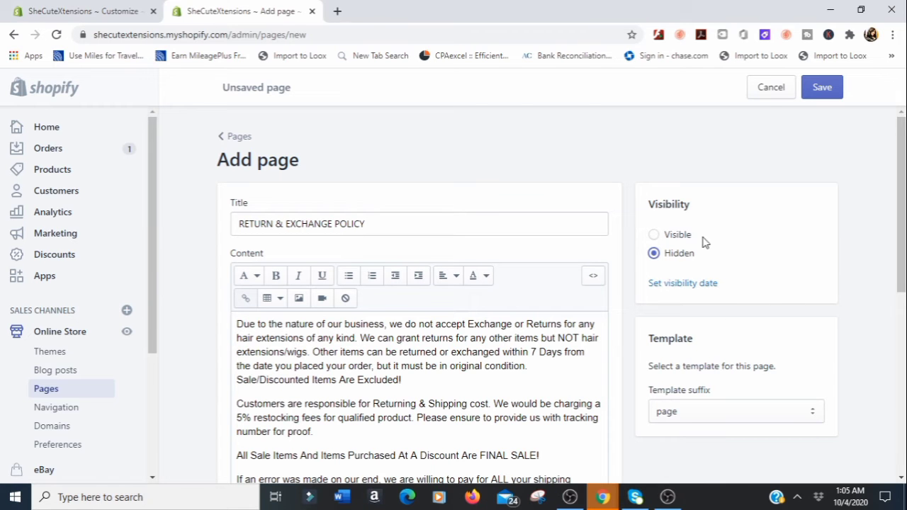
pyautogui.click(653, 235)
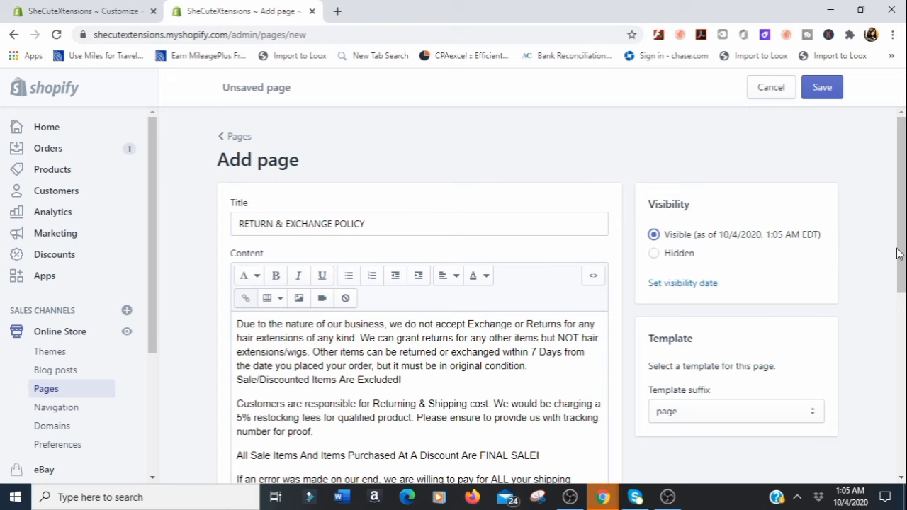
pyautogui.moveTo(902, 253); pyautogui.dragTo(854, 276)
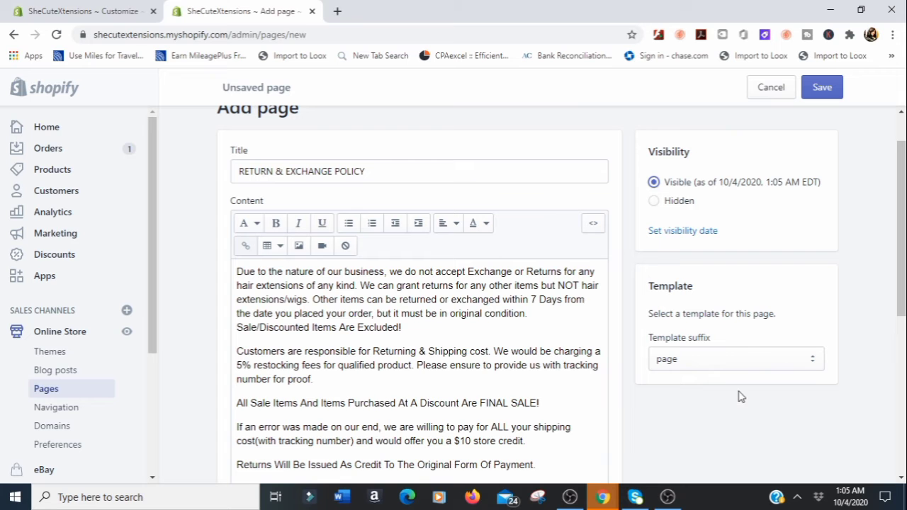
pyautogui.click(814, 364)
pyautogui.click(815, 364)
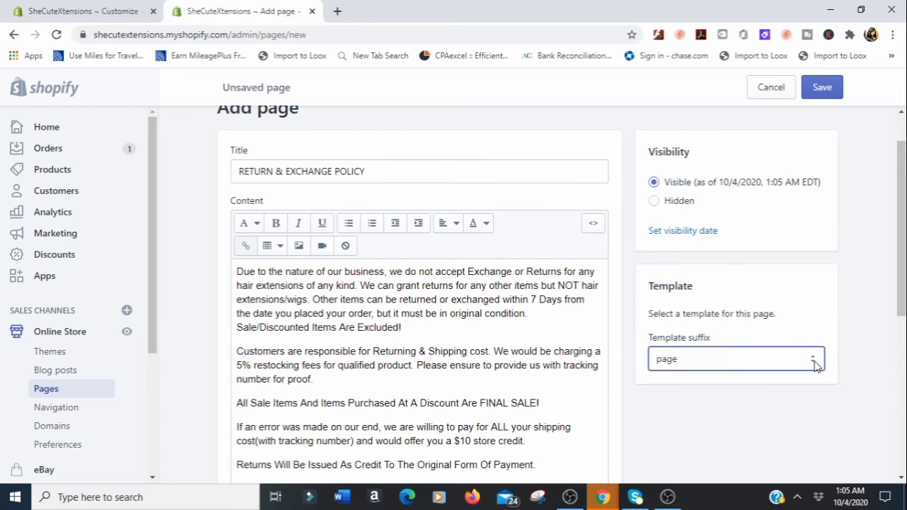
pyautogui.click(815, 364)
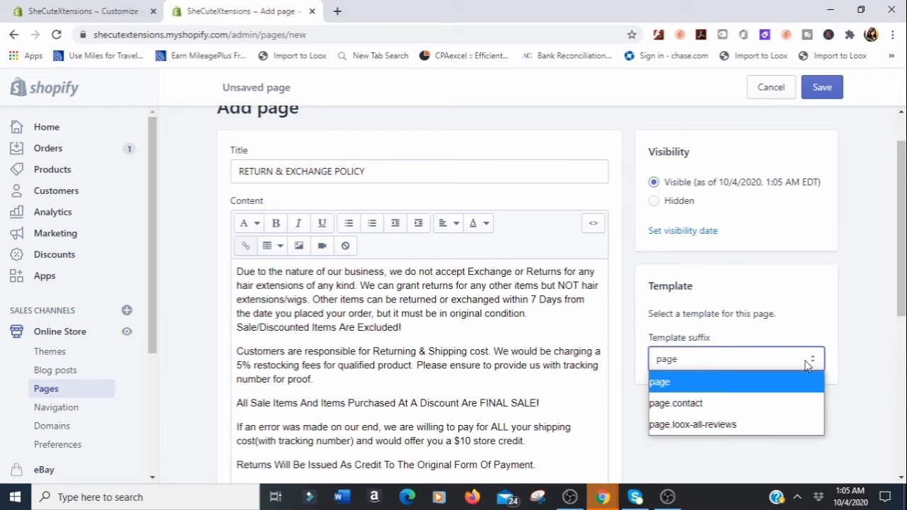
pyautogui.click(860, 328)
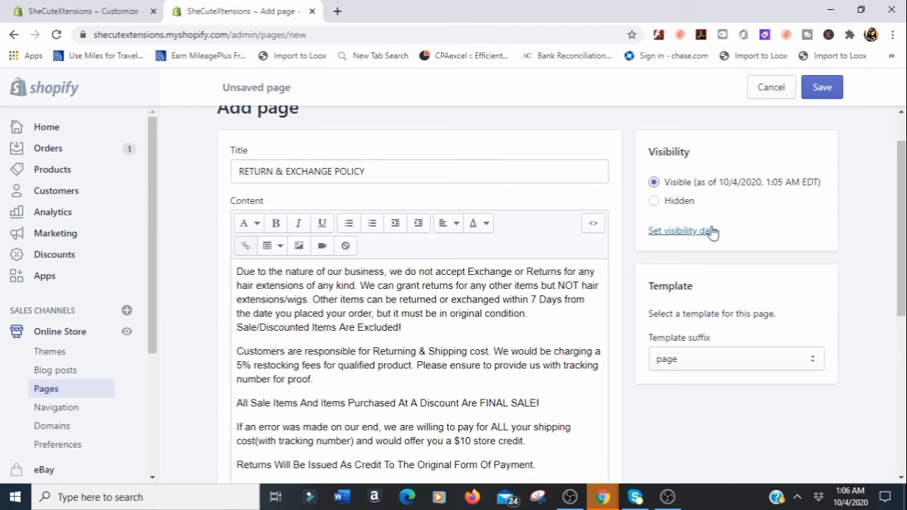
pyautogui.click(825, 87)
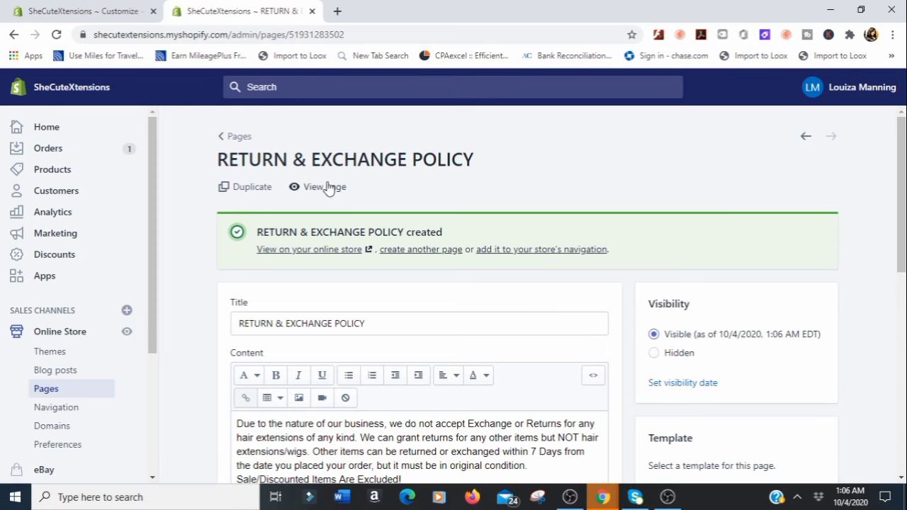
# Step: Leave the saved page and open the Footer menu in the online store's navigation settings
pyautogui.click(228, 140)
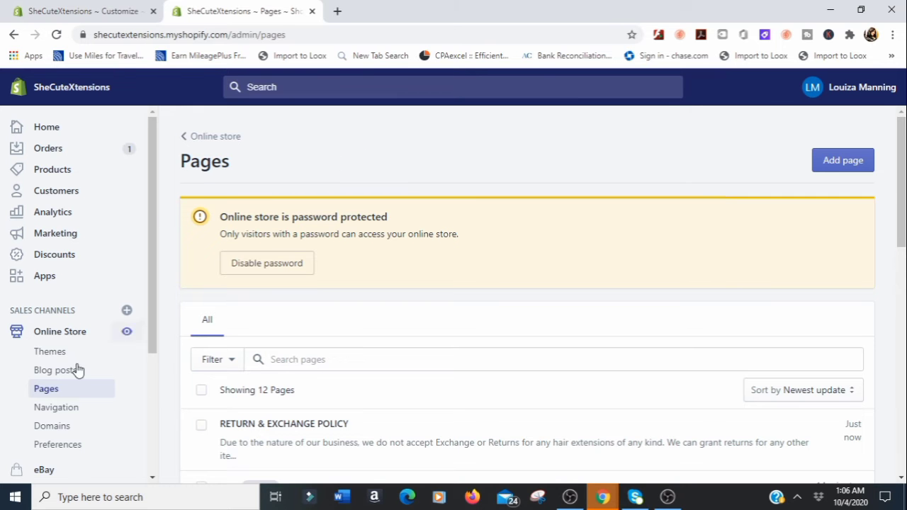
pyautogui.click(70, 412)
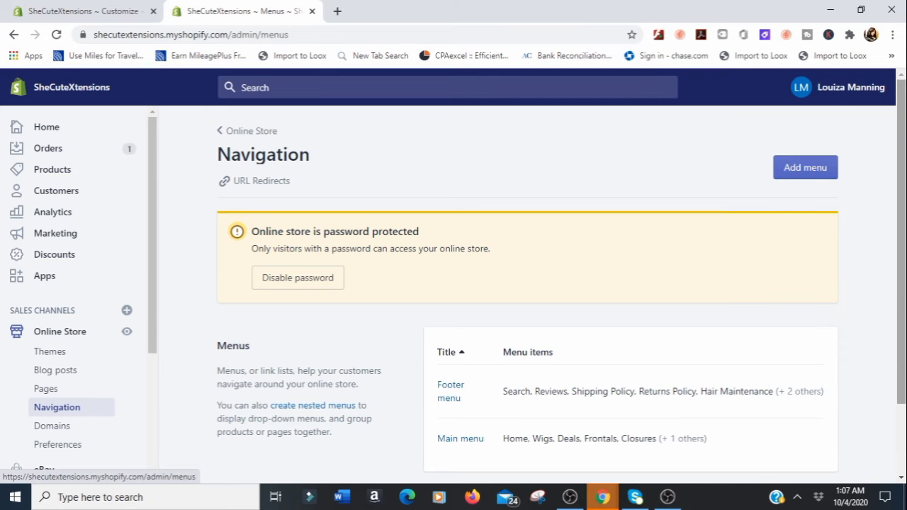
pyautogui.moveTo(903, 374); pyautogui.dragTo(903, 418)
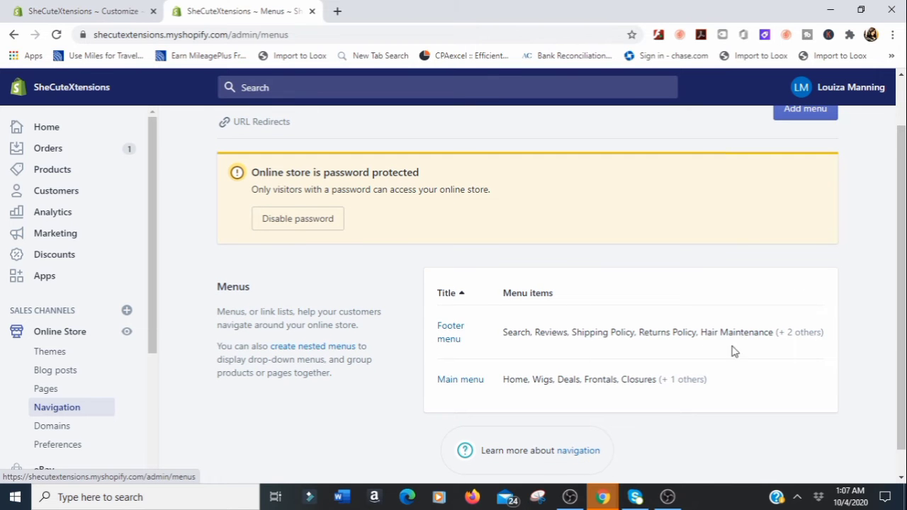
pyautogui.click(445, 333)
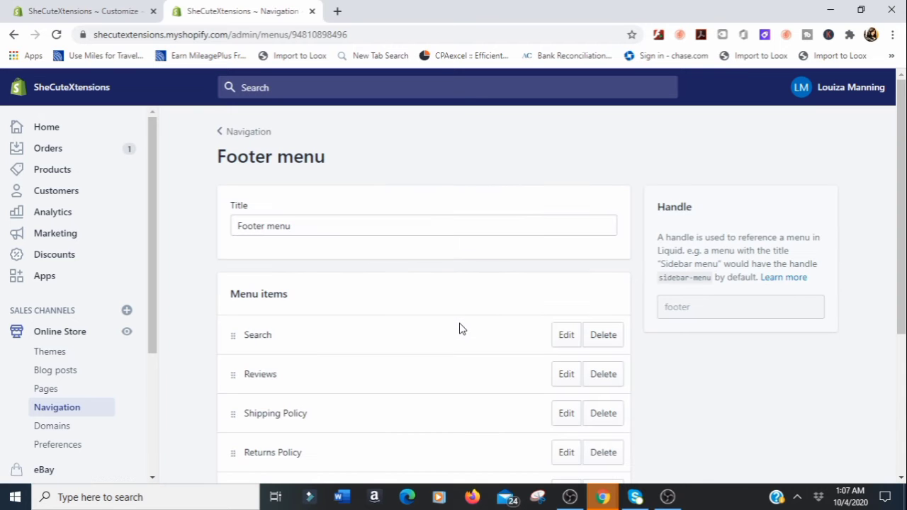
pyautogui.moveTo(901, 257); pyautogui.dragTo(901, 358)
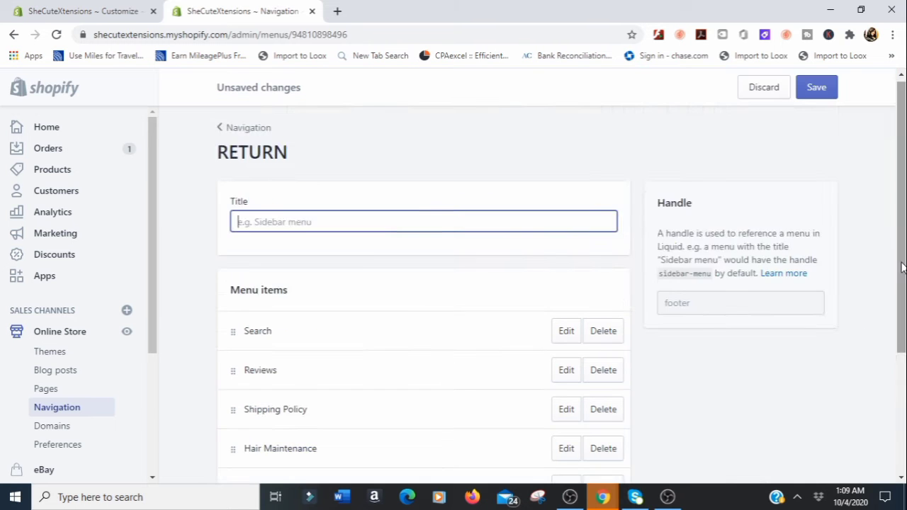
# Step: Start a new item in the footer menu and name it "Return & Exchange Policy"
pyautogui.scroll(-5, 396, 414)
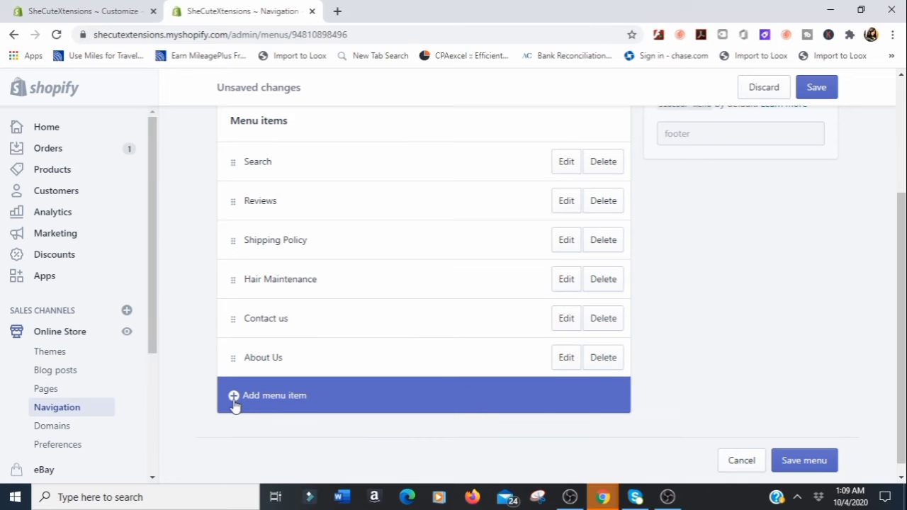
pyautogui.click(235, 404)
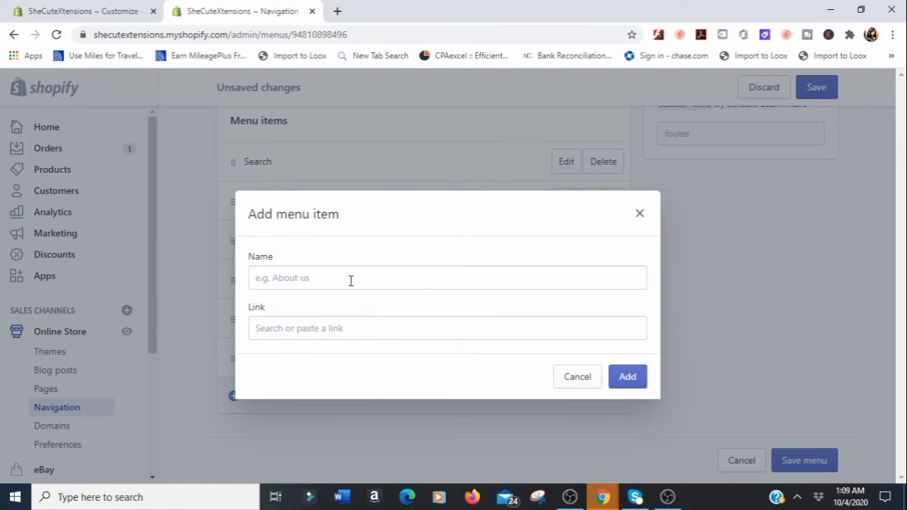
pyautogui.click(351, 280)
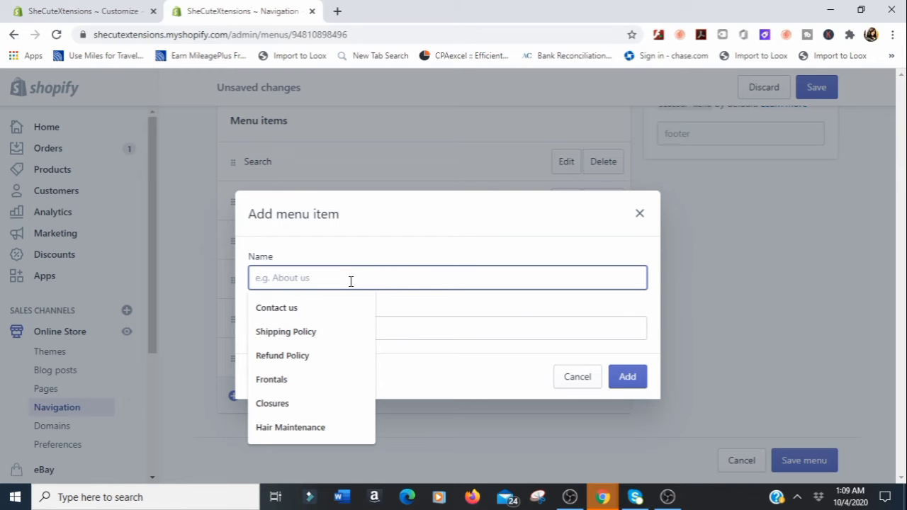
pyautogui.write('Ret')
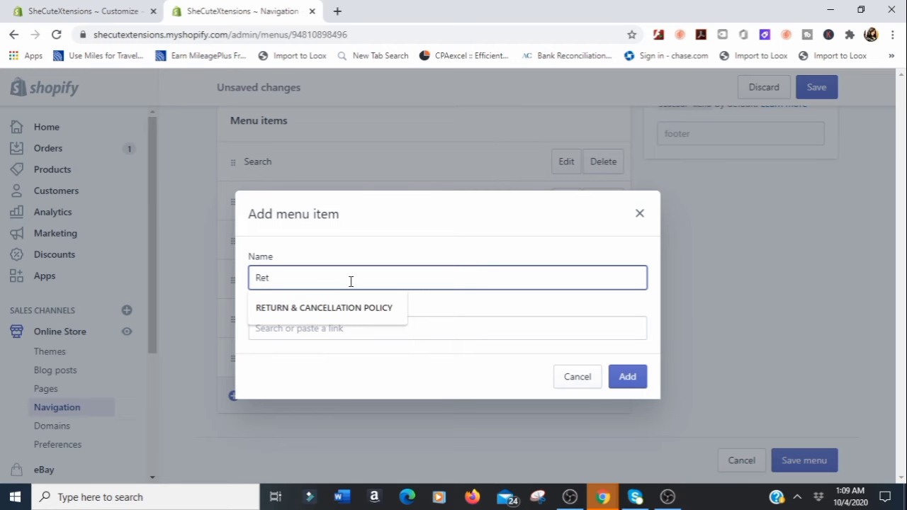
pyautogui.write('unr')
pyautogui.press('BackSpace')
pyautogui.press('BackSpace')
pyautogui.write('rn & E^xchange')
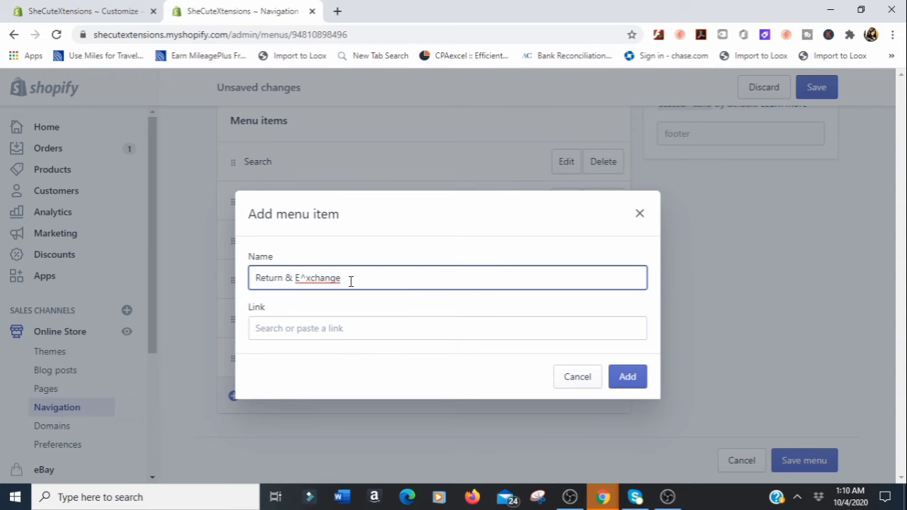
pyautogui.press('BackSpace')
# Step: Link the new item to the RETURN & EXCHANGE POLICY page, add it and save the menu
pyautogui.click(279, 331)
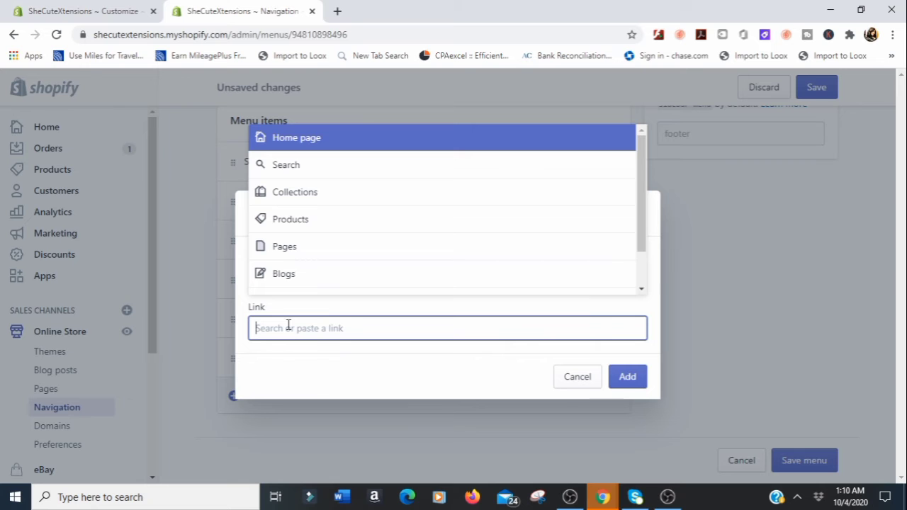
pyautogui.click(299, 254)
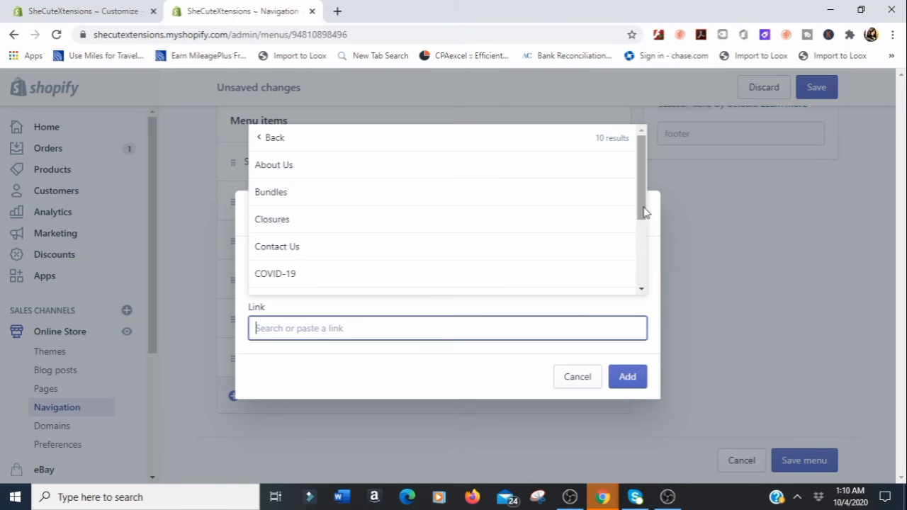
pyautogui.moveTo(643, 213); pyautogui.dragTo(642, 291)
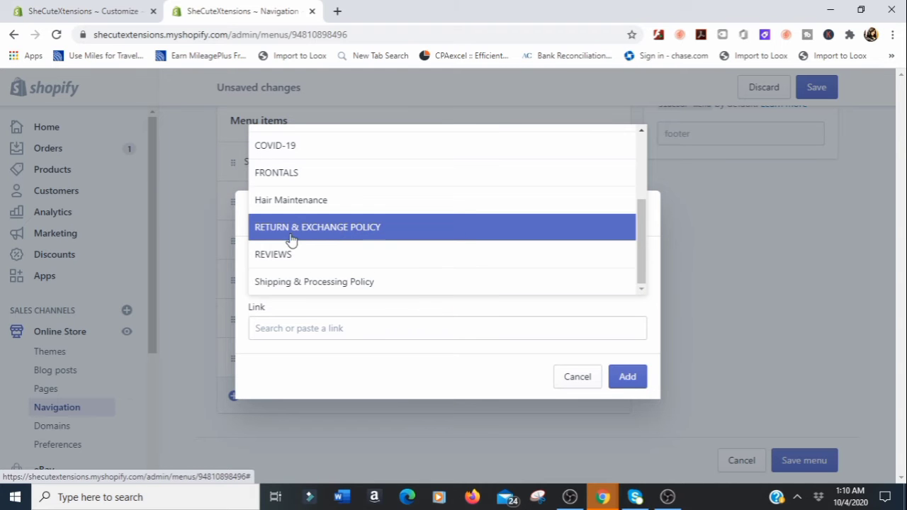
pyautogui.click(338, 234)
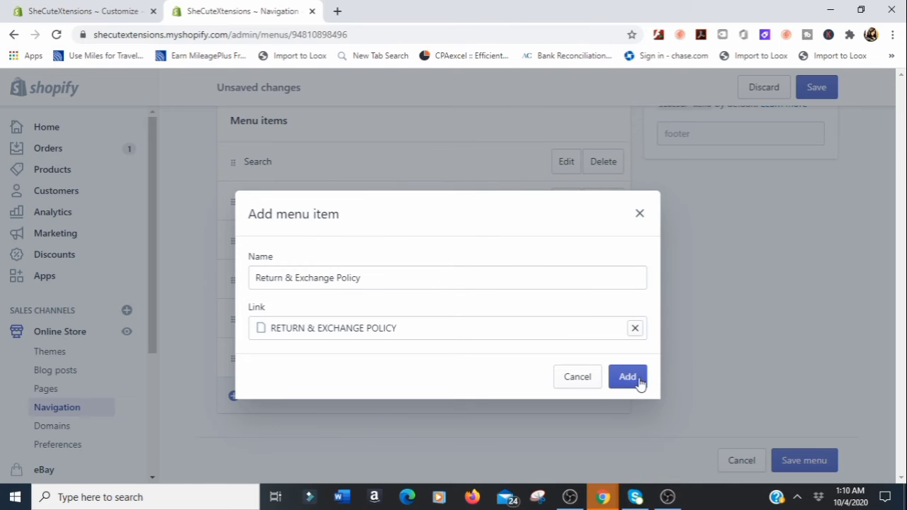
pyautogui.click(633, 378)
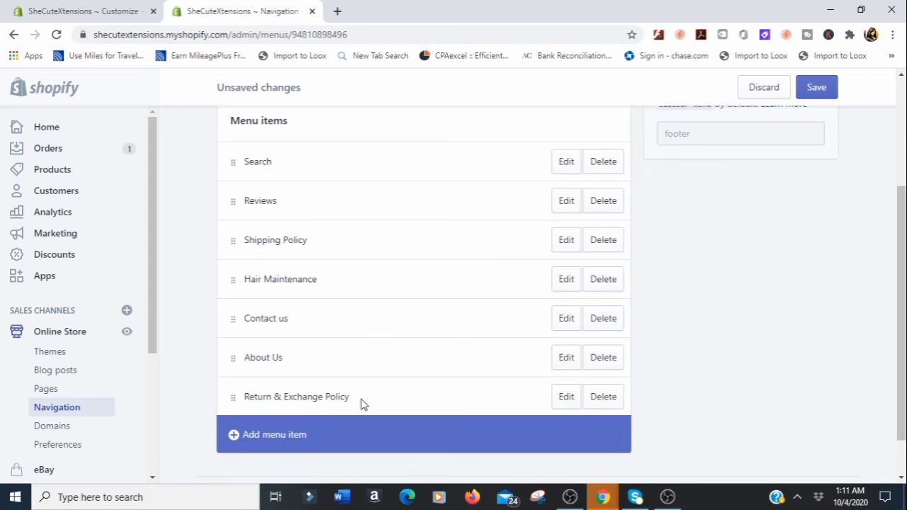
pyautogui.click(829, 88)
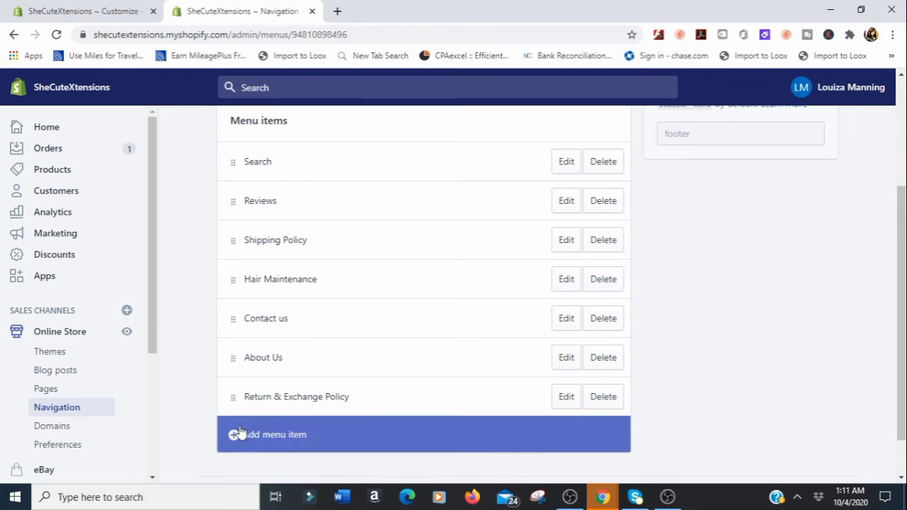
# Step: Return to the store's navigation overview and open the Main menu
pyautogui.moveTo(902, 389); pyautogui.dragTo(852, 262)
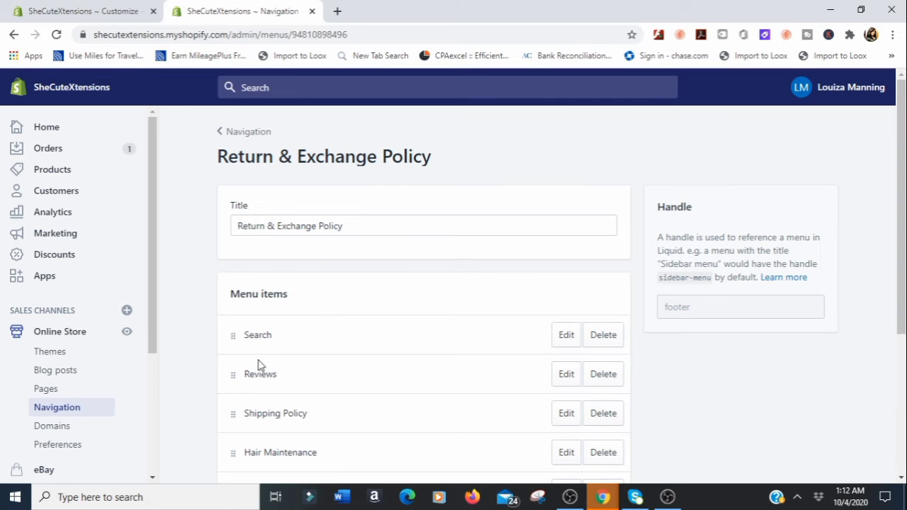
pyautogui.click(222, 135)
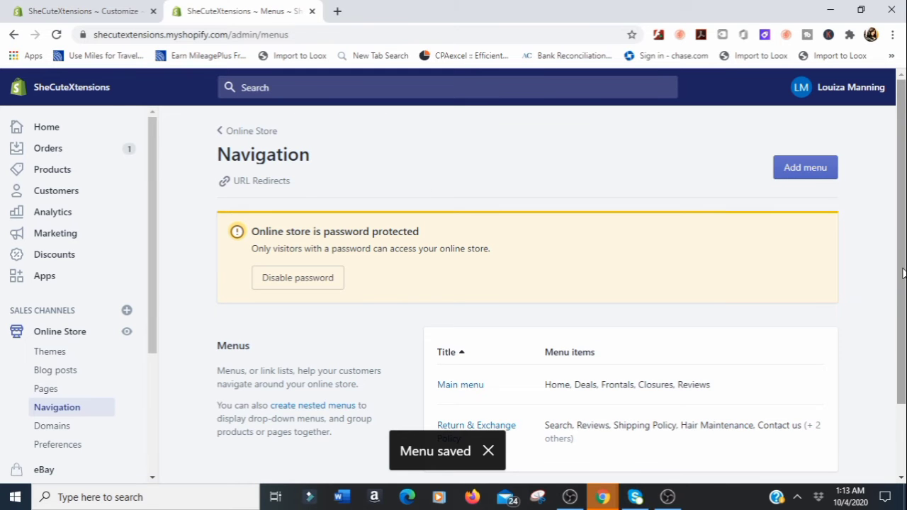
pyautogui.moveTo(901, 287); pyautogui.dragTo(901, 331)
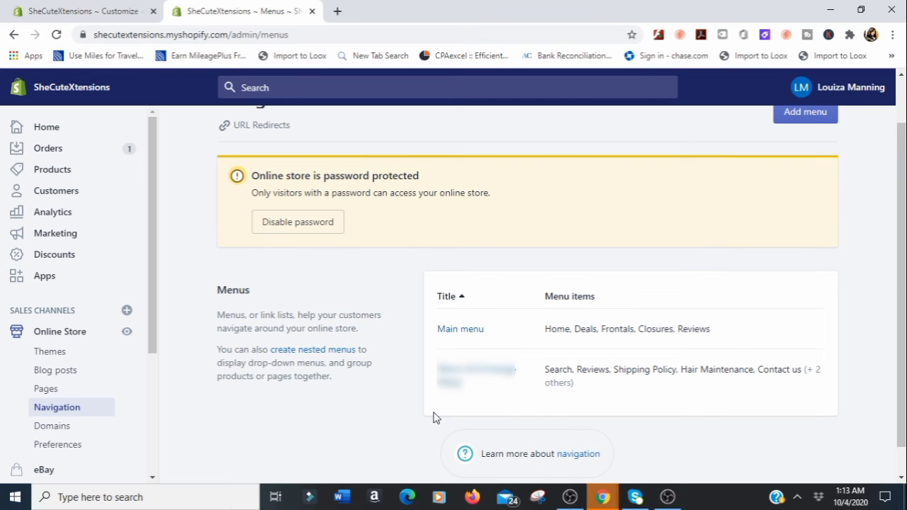
pyautogui.click(459, 333)
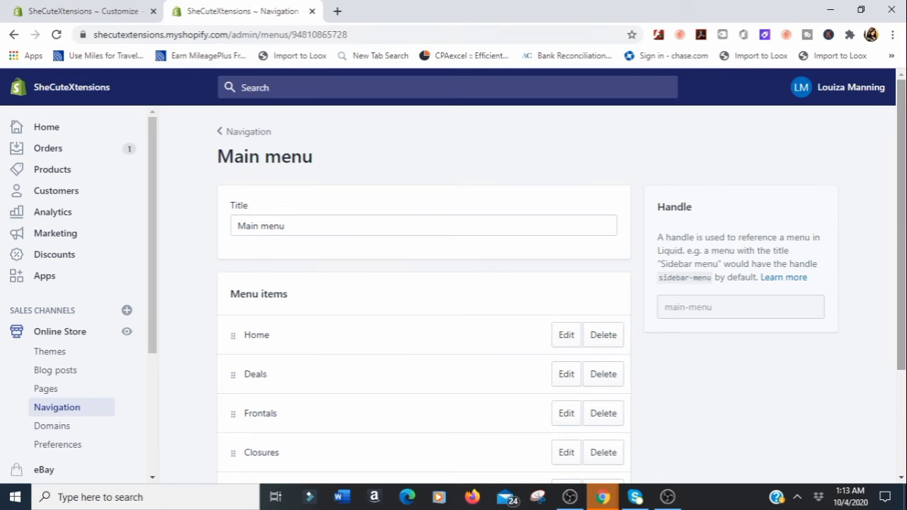
# Step: Start a new item in the main menu and name it "Wigs"
pyautogui.scroll(-2, 902, 245)
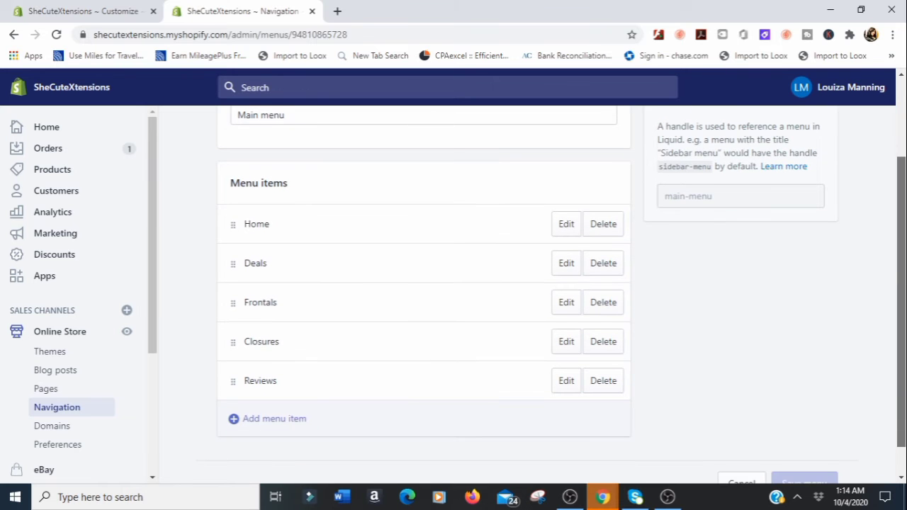
pyautogui.click(236, 422)
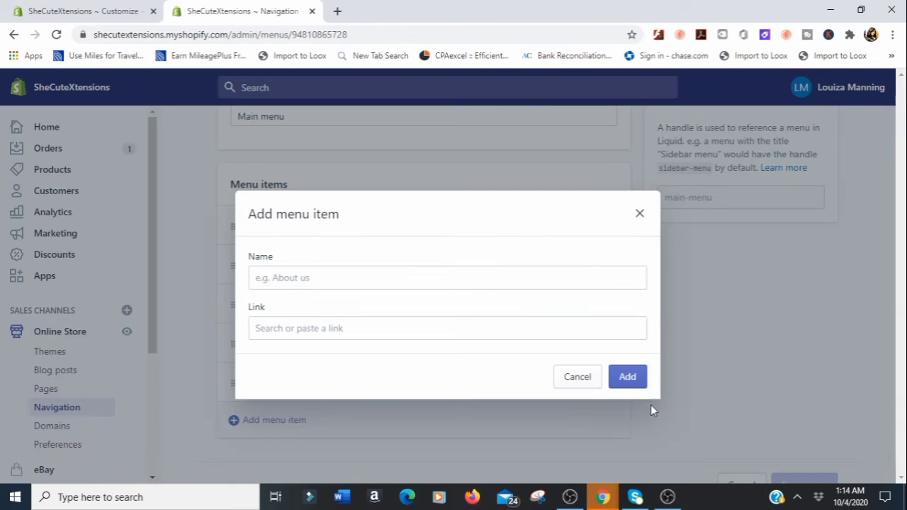
pyautogui.click(351, 280)
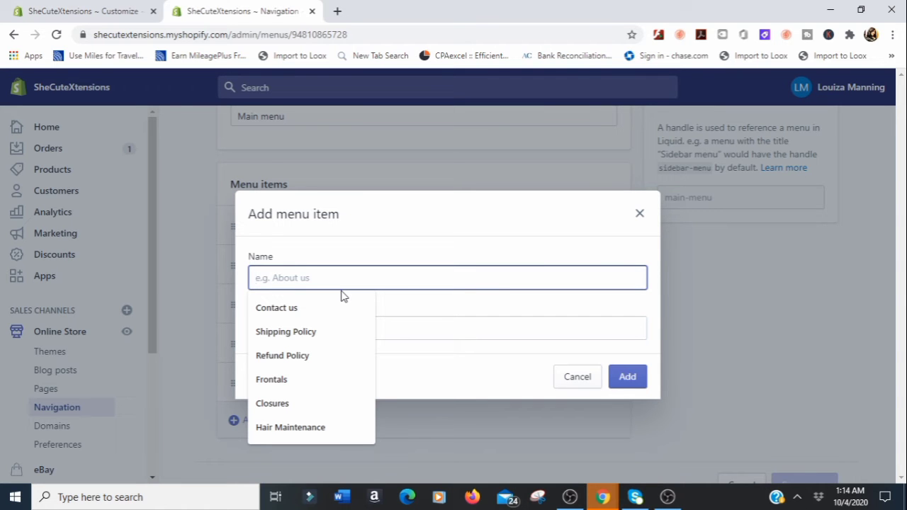
pyautogui.write('Wig')
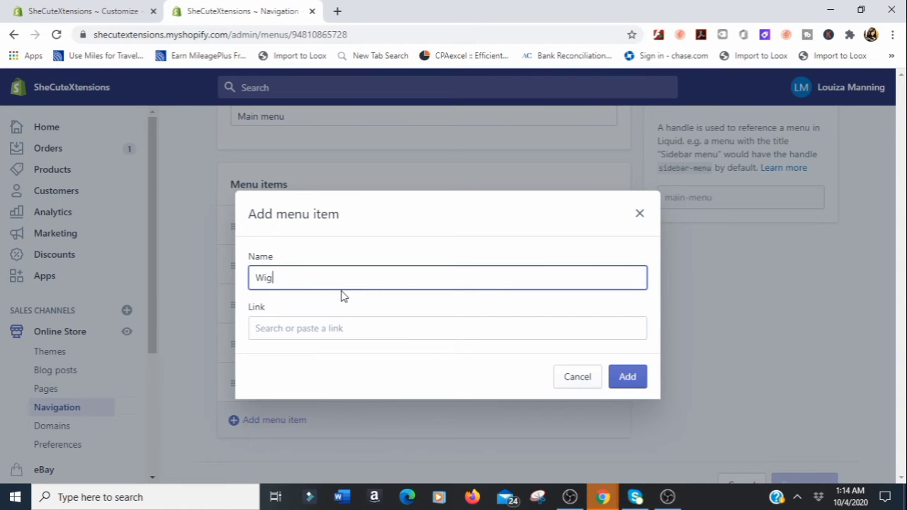
pyautogui.write('s')
# Step: Link the new Wigs menu item to the CUSTOMIZED WIG collection
pyautogui.click(290, 328)
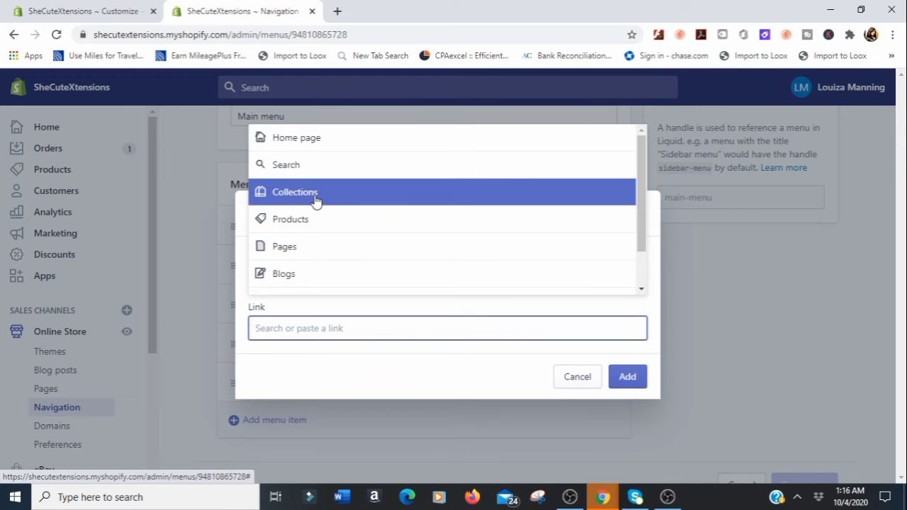
pyautogui.click(314, 196)
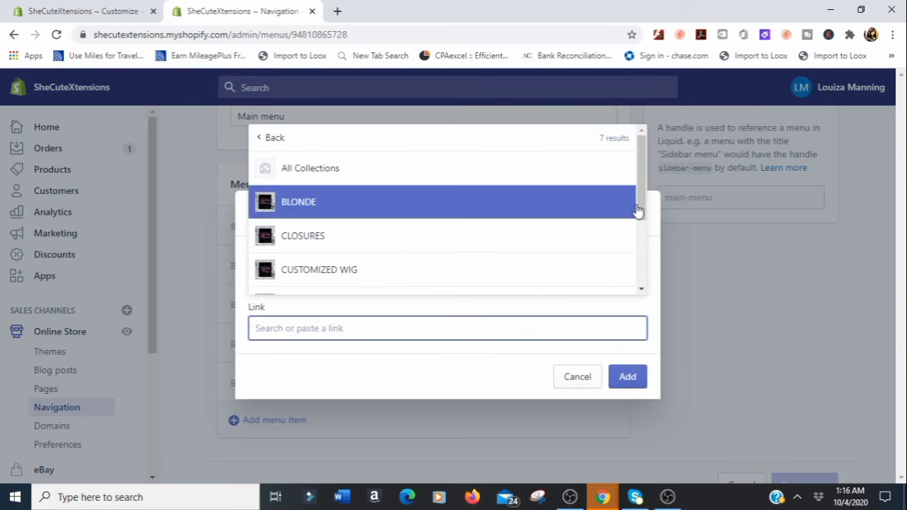
pyautogui.moveTo(644, 204); pyautogui.dragTo(613, 237)
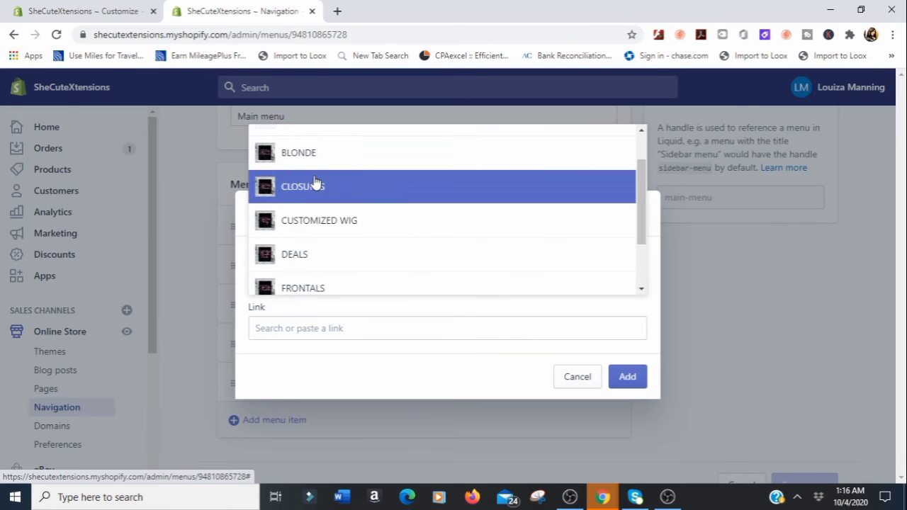
pyautogui.scroll(1, 354, 291)
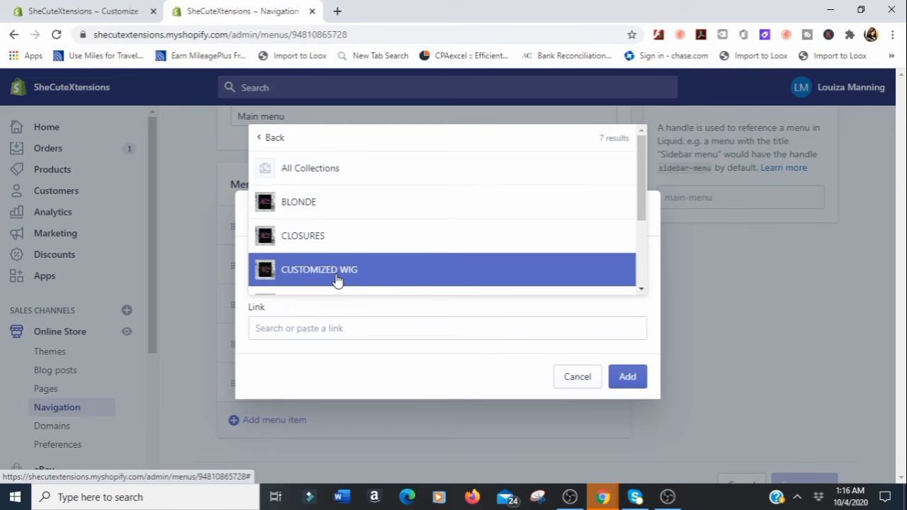
pyautogui.click(338, 278)
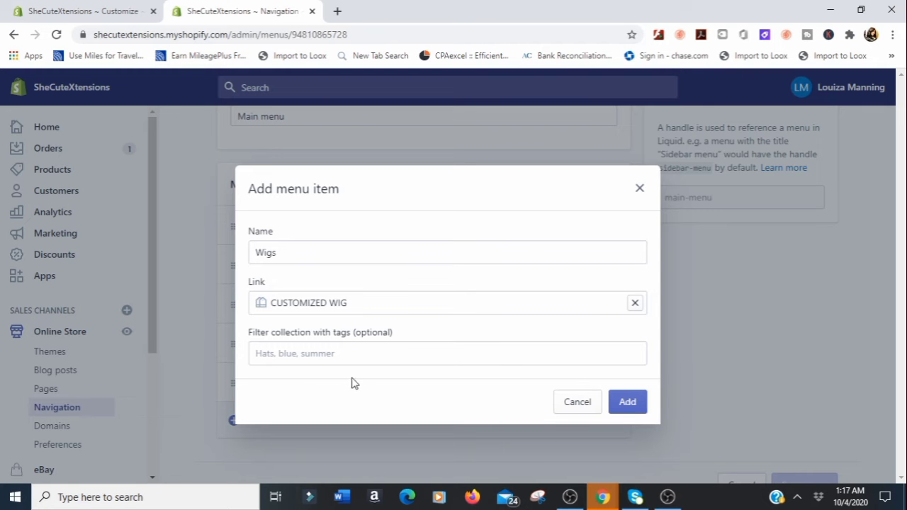
# Step: Enter "brazilian hair," as the collection tag filter for the Wigs item and add the item to the main menu
pyautogui.click(287, 354)
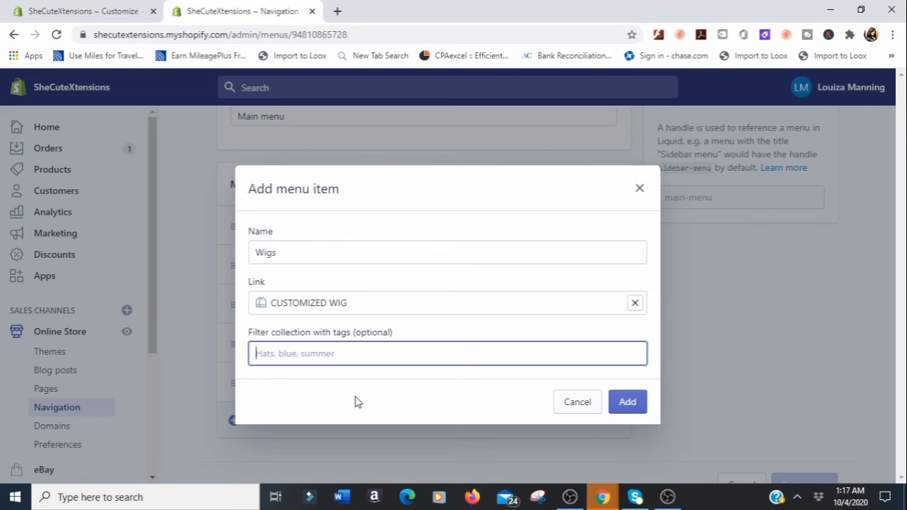
pyautogui.write('brazilian hair,')
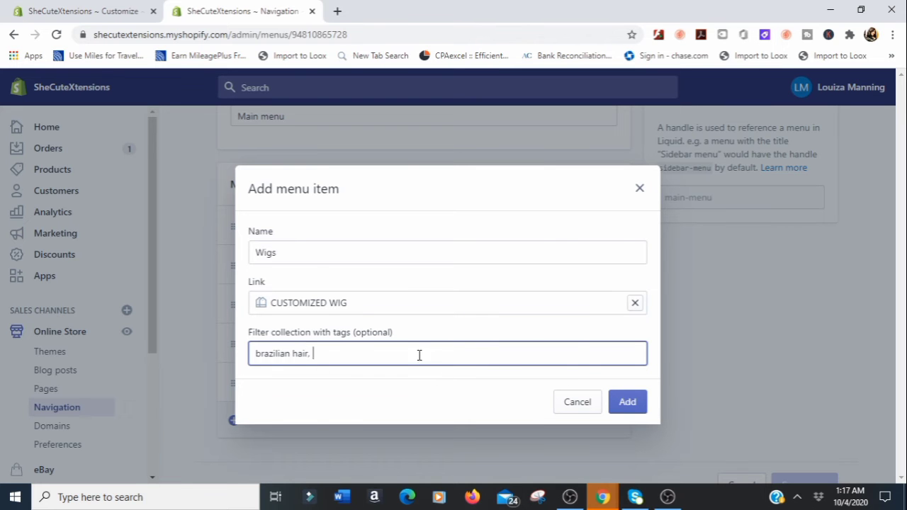
pyautogui.click(632, 408)
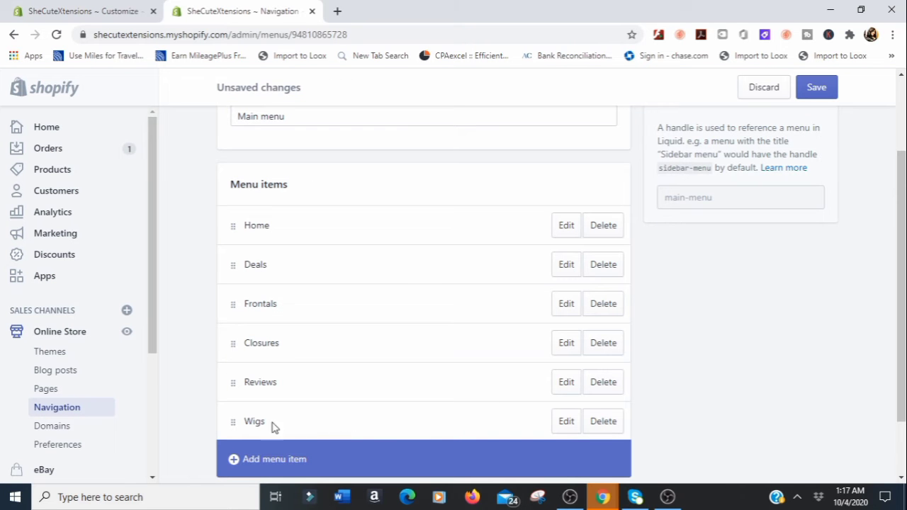
pyautogui.scroll(-1, 866, 328)
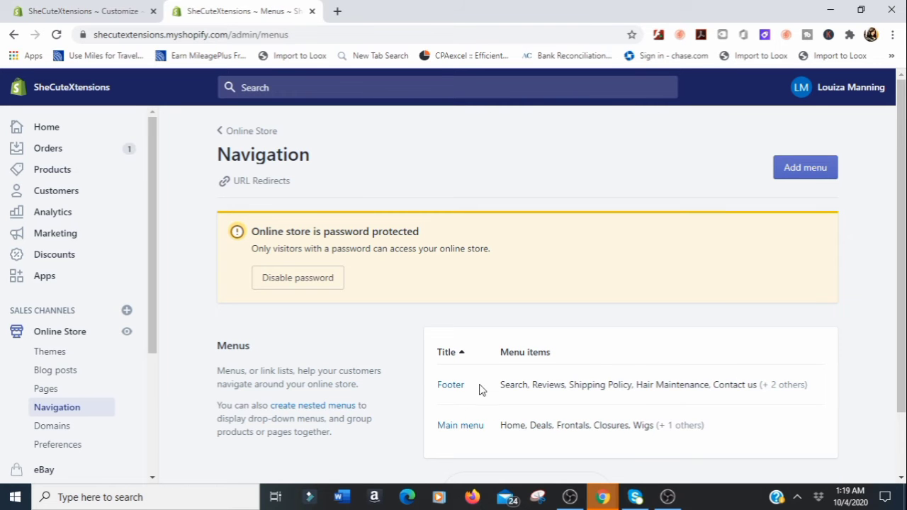
# Step: Open the Footer menu, look through its items and return to the navigation overview
pyautogui.click(439, 425)
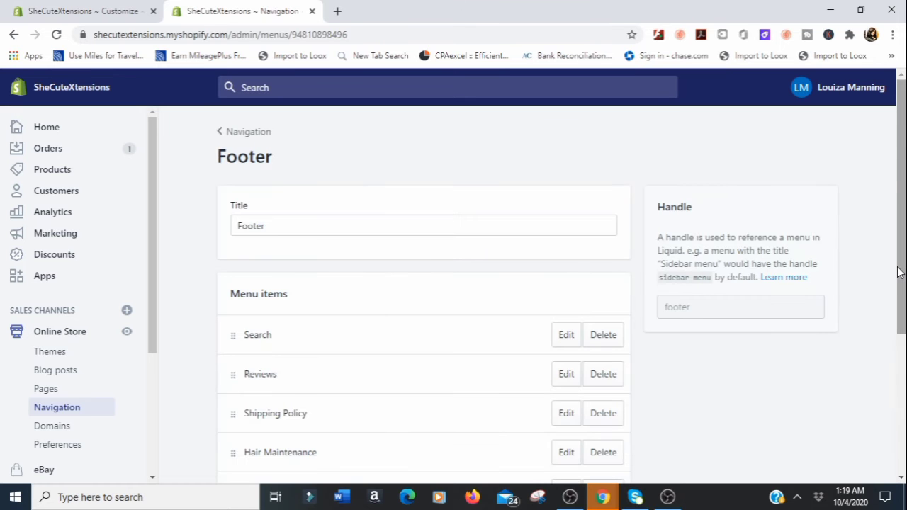
pyautogui.moveTo(898, 272); pyautogui.dragTo(904, 357)
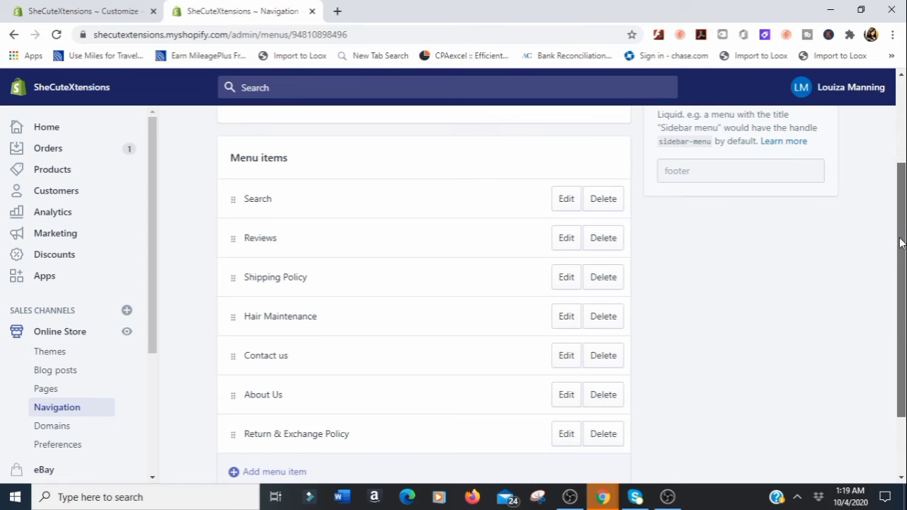
pyautogui.scroll(2, 885, 176)
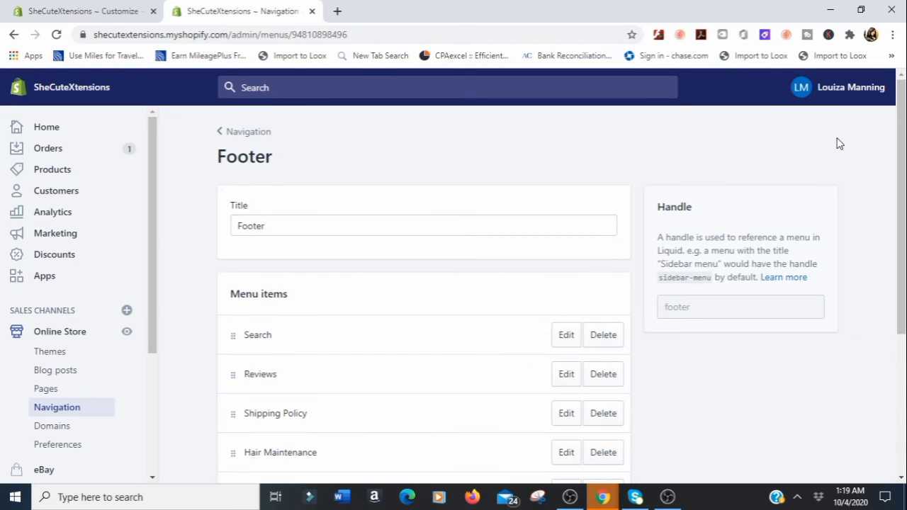
pyautogui.click(221, 135)
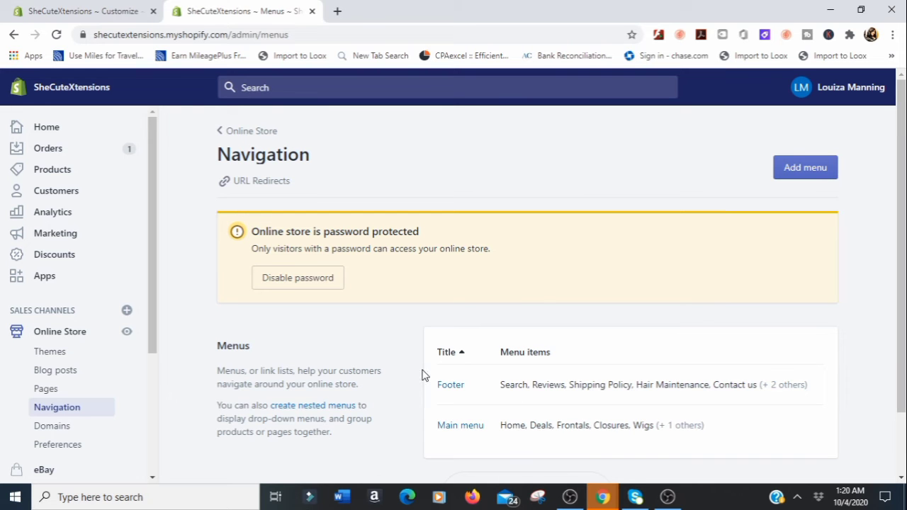
# Step: Visit the online store's themes page and go to the store settings
pyautogui.moveTo(151, 305); pyautogui.dragTo(144, 275)
pyautogui.scroll(-1, 103, 210)
pyautogui.click(78, 258)
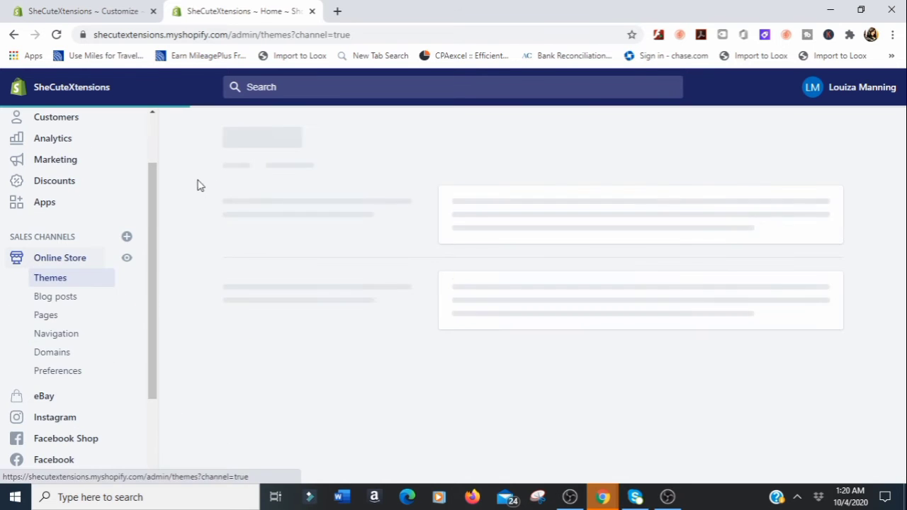
pyautogui.scroll(-2, 152, 194)
pyautogui.scroll(-1, 156, 329)
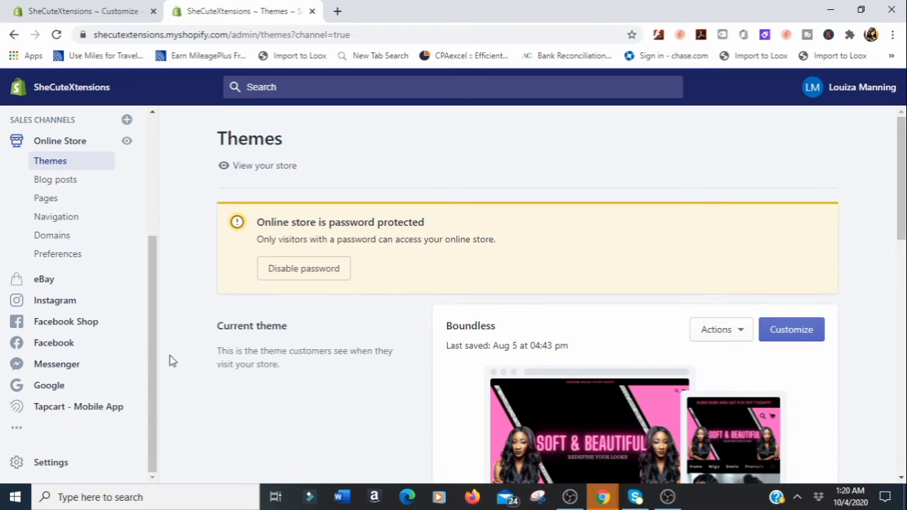
pyautogui.click(15, 465)
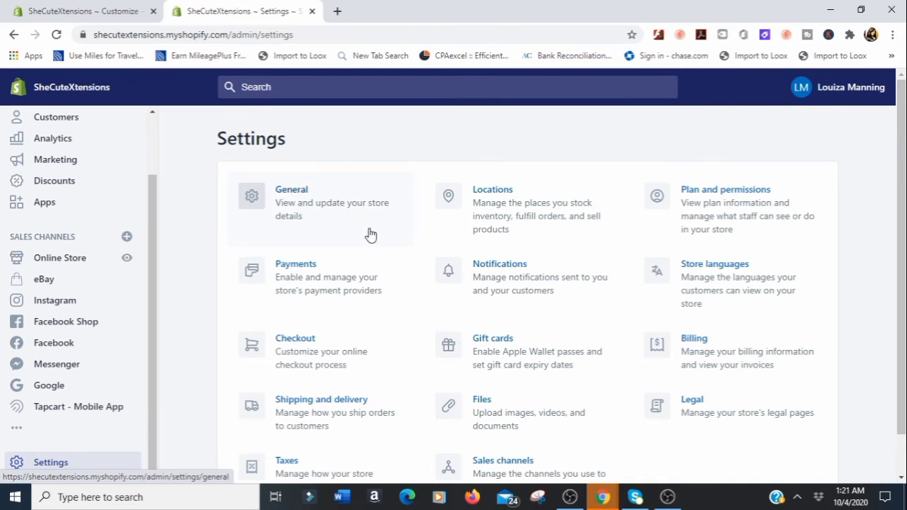
# Step: Open the General settings and review the store details, address, standards and formats, and currency
pyautogui.click(283, 196)
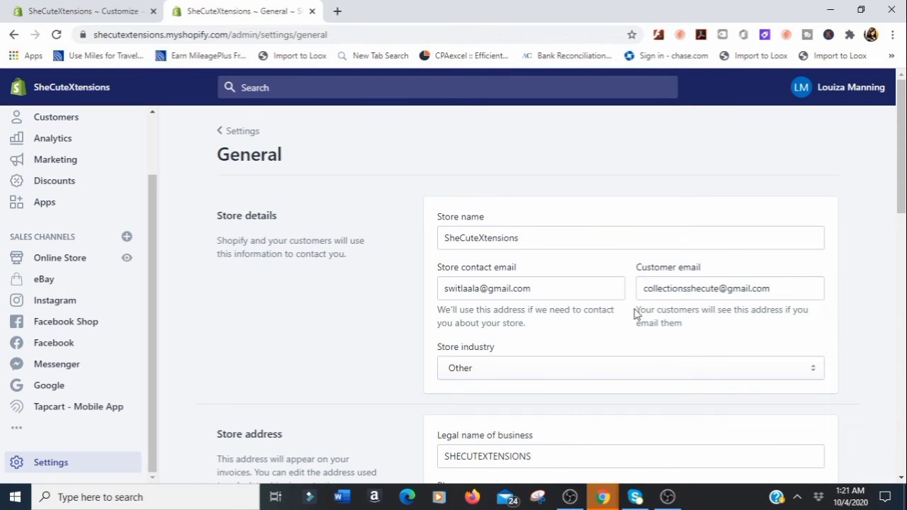
pyautogui.moveTo(901, 202); pyautogui.dragTo(902, 287)
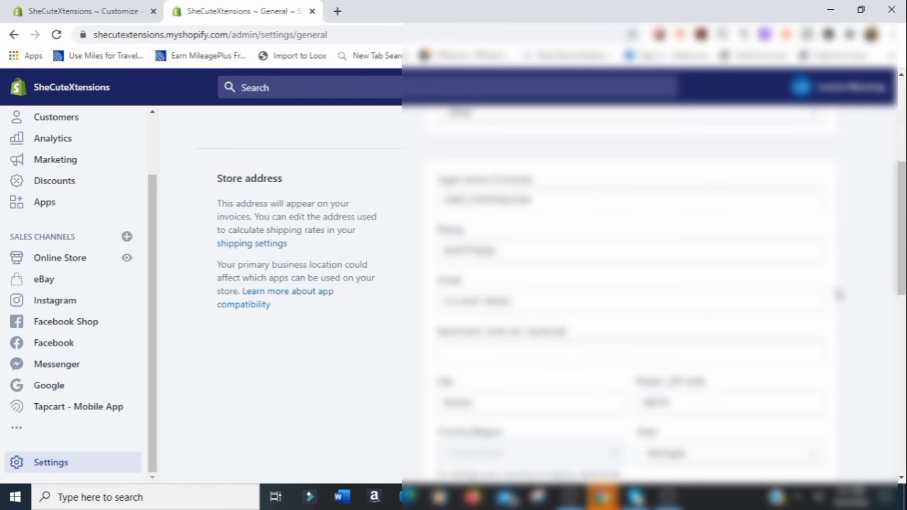
pyautogui.moveTo(901, 267); pyautogui.dragTo(901, 275)
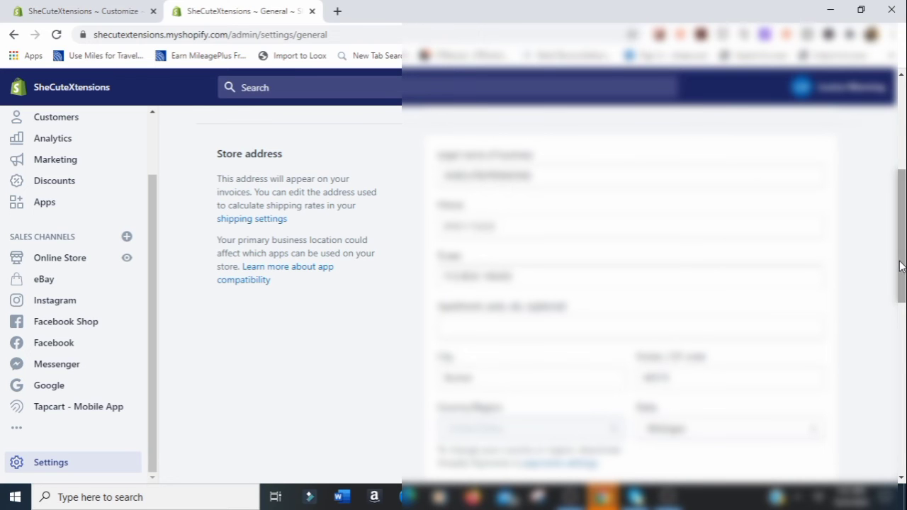
pyautogui.moveTo(901, 265)
pyautogui.mouseDown()
pyautogui.moveTo(897, 327)
pyautogui.moveTo(894, 241)
pyautogui.moveTo(896, 258)
pyautogui.mouseUp()
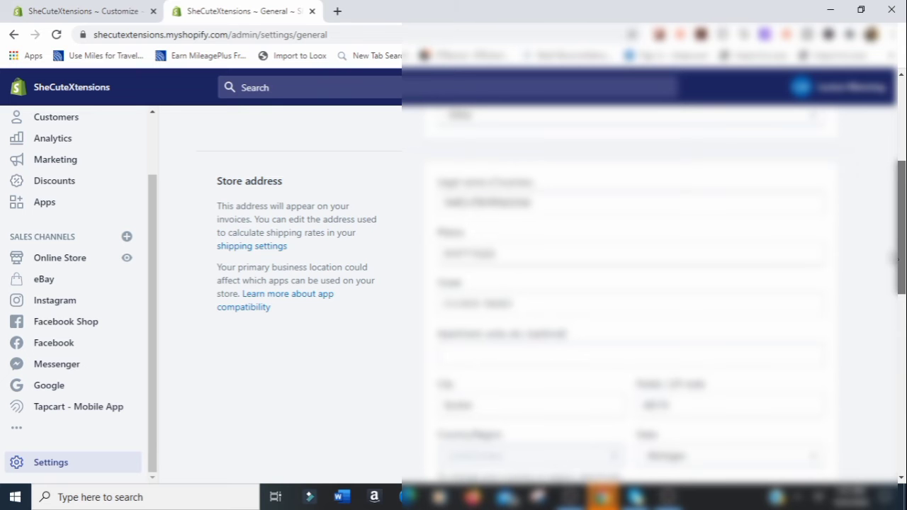
pyautogui.moveTo(896, 259); pyautogui.dragTo(886, 395)
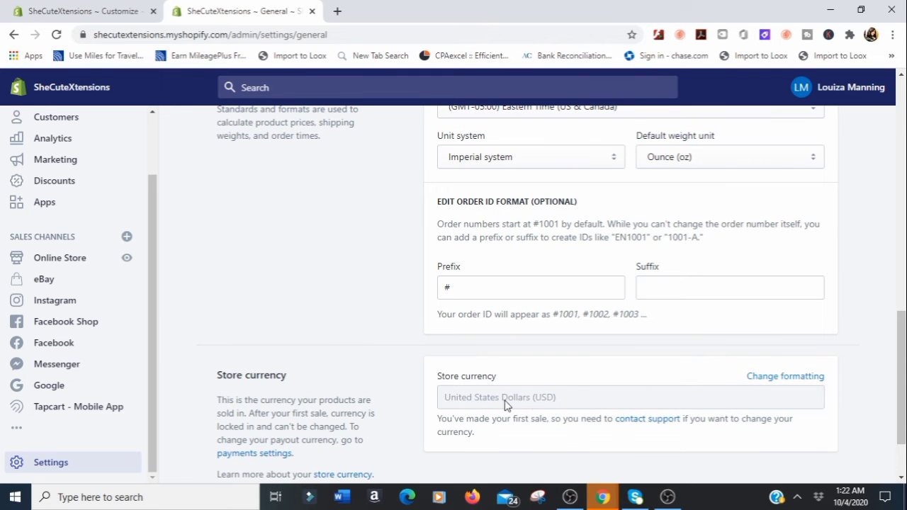
pyautogui.moveTo(902, 377); pyautogui.dragTo(877, 128)
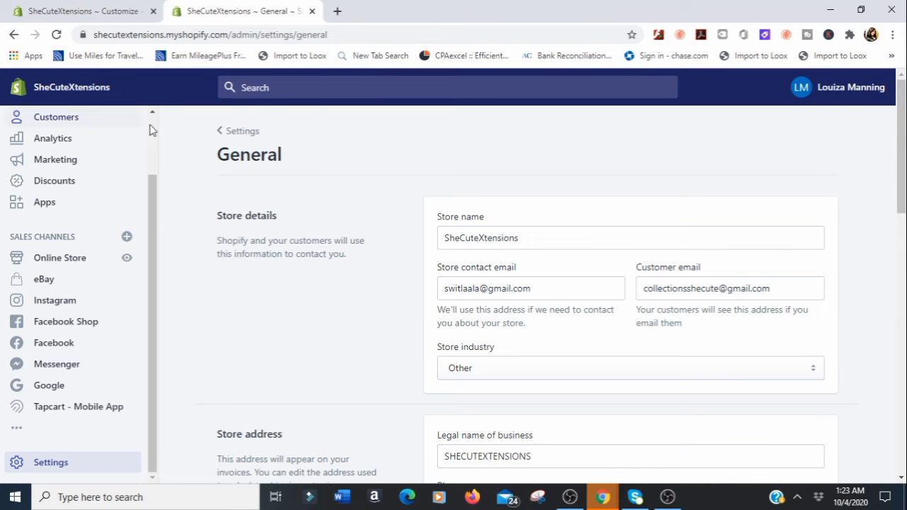
# Step: Switch to the Payments settings and review the payment providers, manual payment methods and payment capture options
pyautogui.click(232, 135)
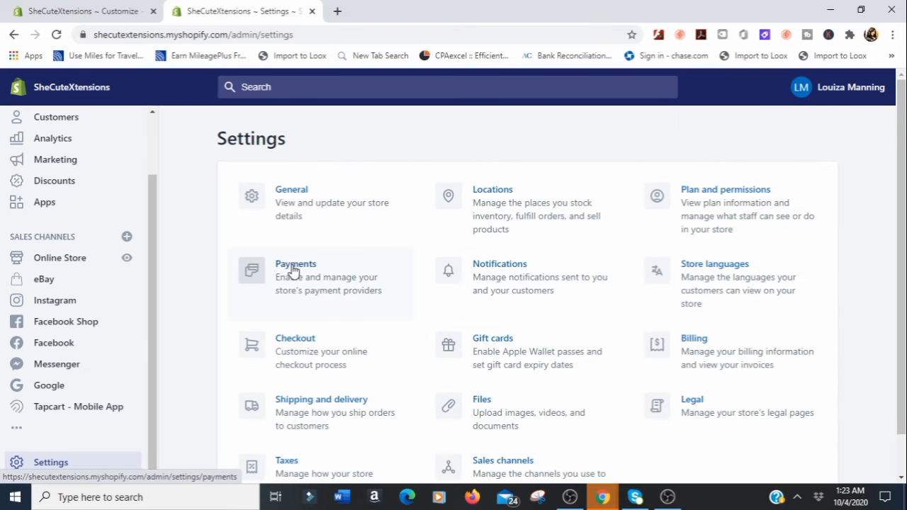
pyautogui.click(293, 270)
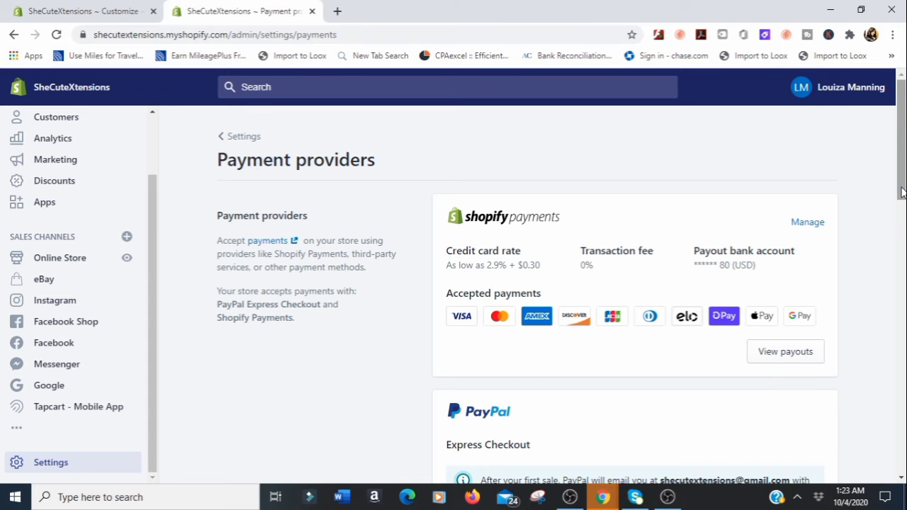
pyautogui.moveTo(901, 191); pyautogui.dragTo(894, 222)
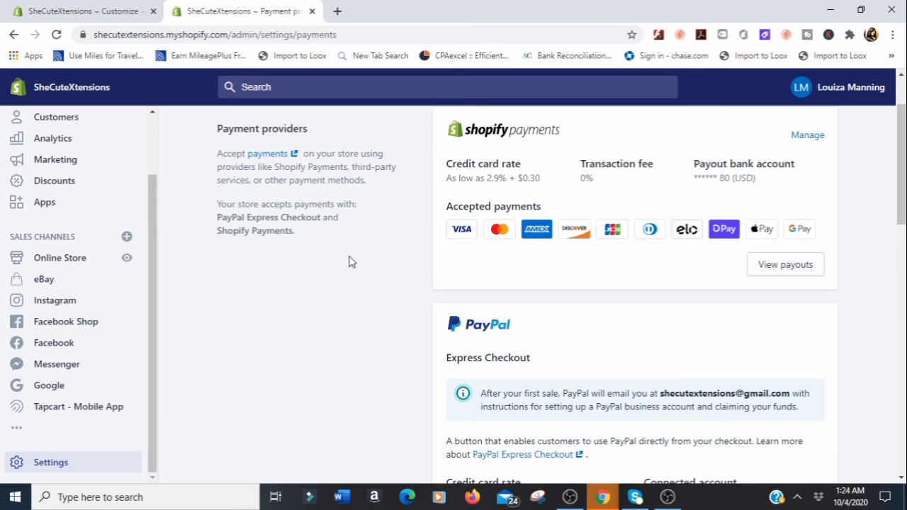
pyautogui.scroll(-5, 442, 283)
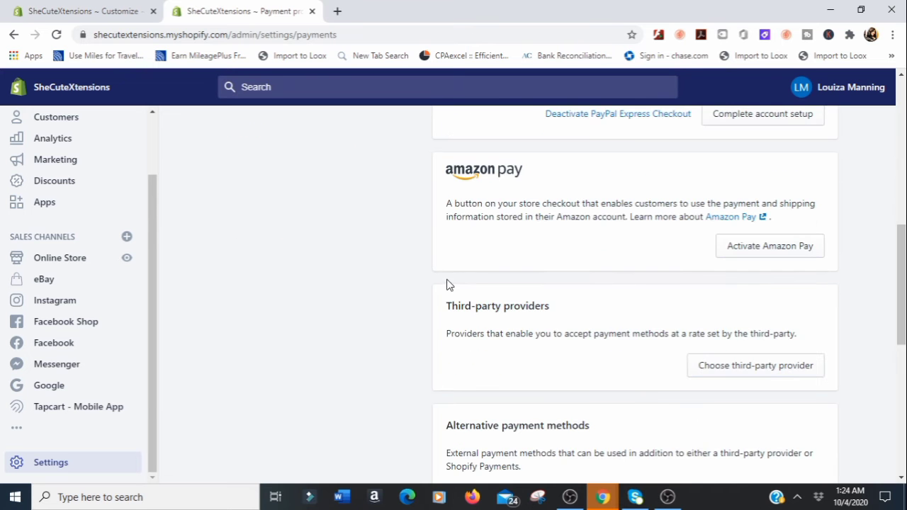
pyautogui.scroll(5, 446, 284)
pyautogui.scroll(-10, 453, 289)
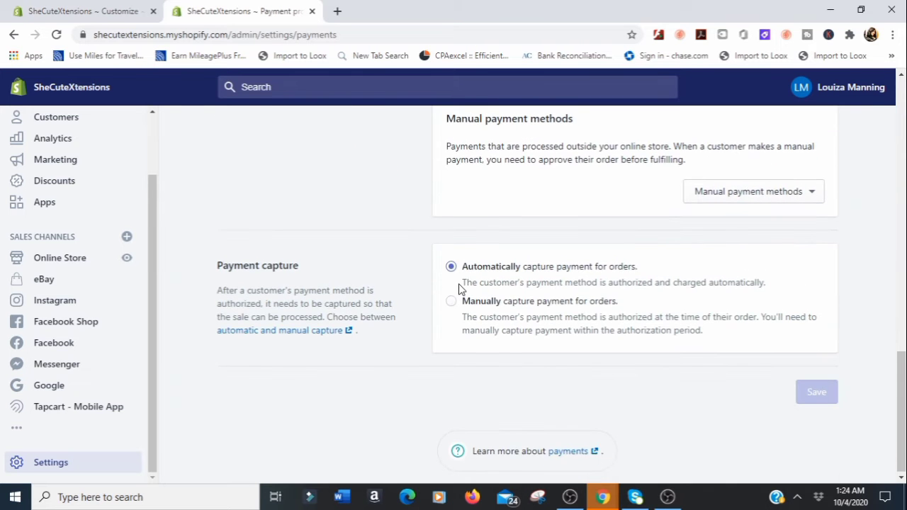
pyautogui.scroll(5, 563, 273)
pyautogui.scroll(5, 563, 273)
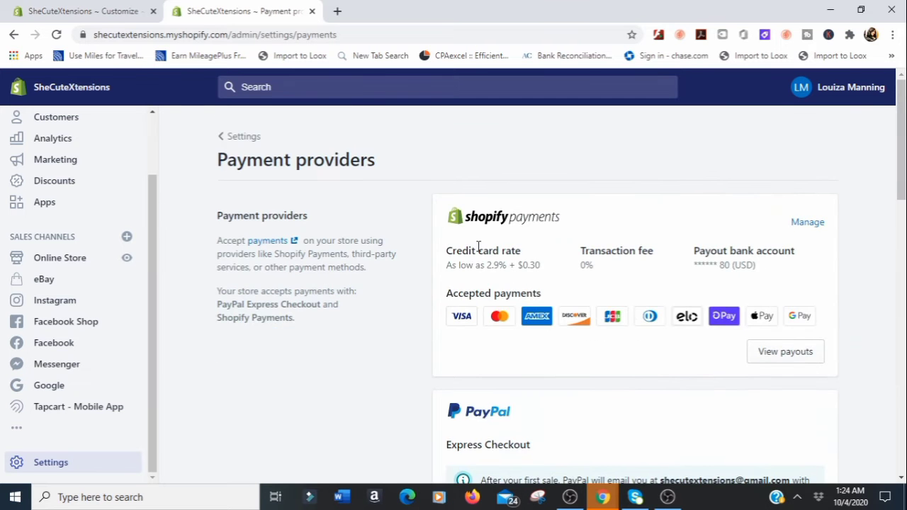
# Step: Open the Checkout settings and review the customer accounts and customer contact options
pyautogui.click(240, 136)
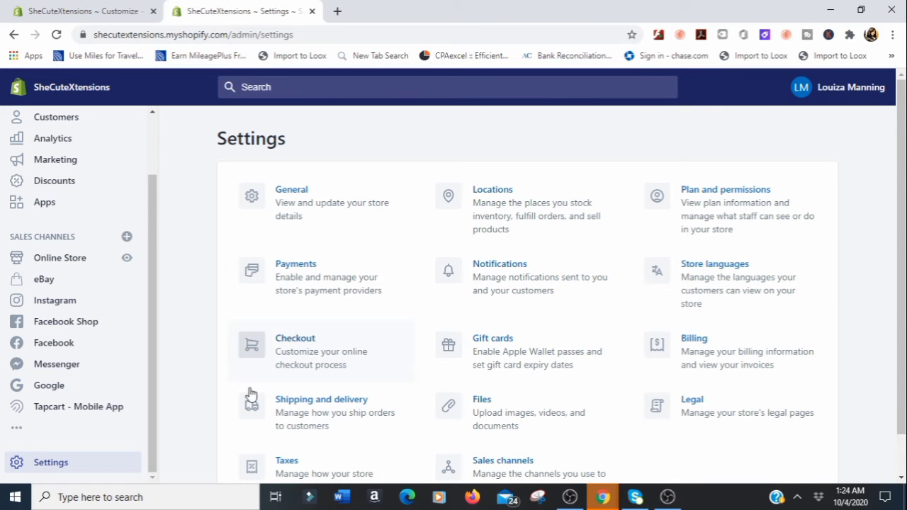
pyautogui.click(300, 348)
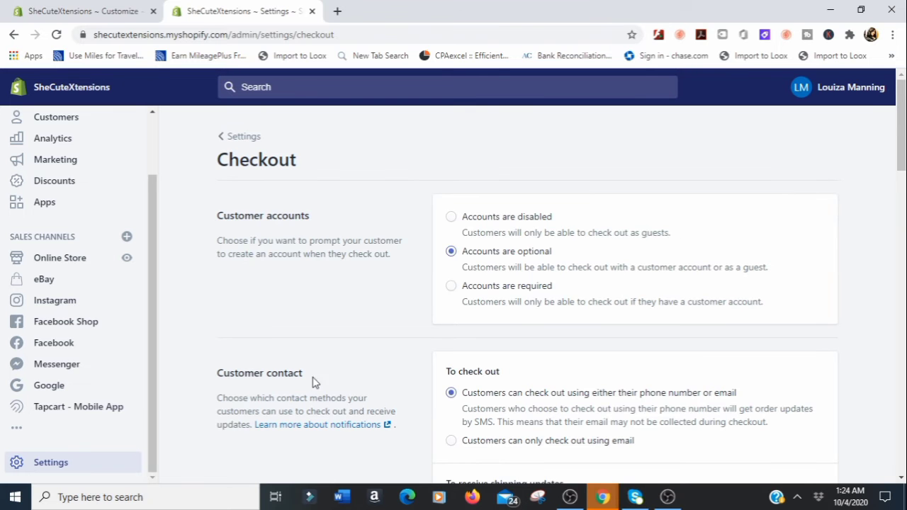
pyautogui.moveTo(901, 167); pyautogui.dragTo(899, 173)
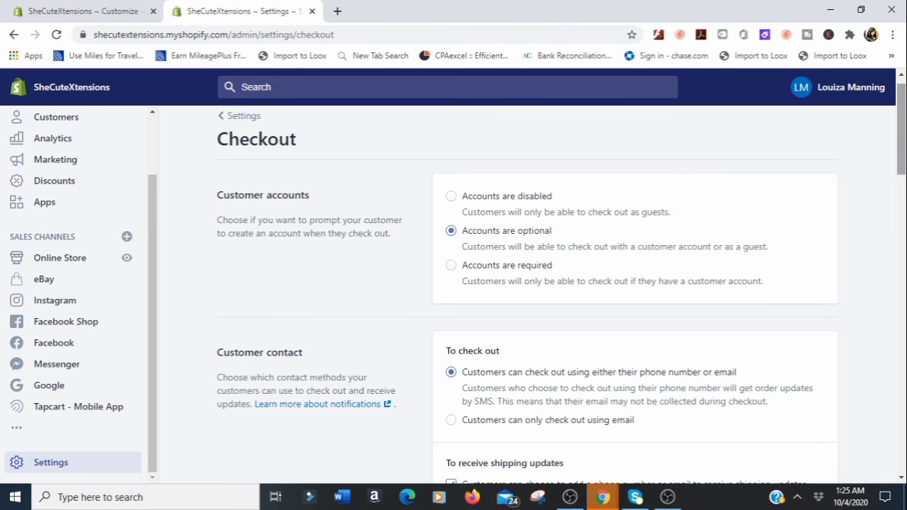
pyautogui.moveTo(902, 171); pyautogui.dragTo(891, 204)
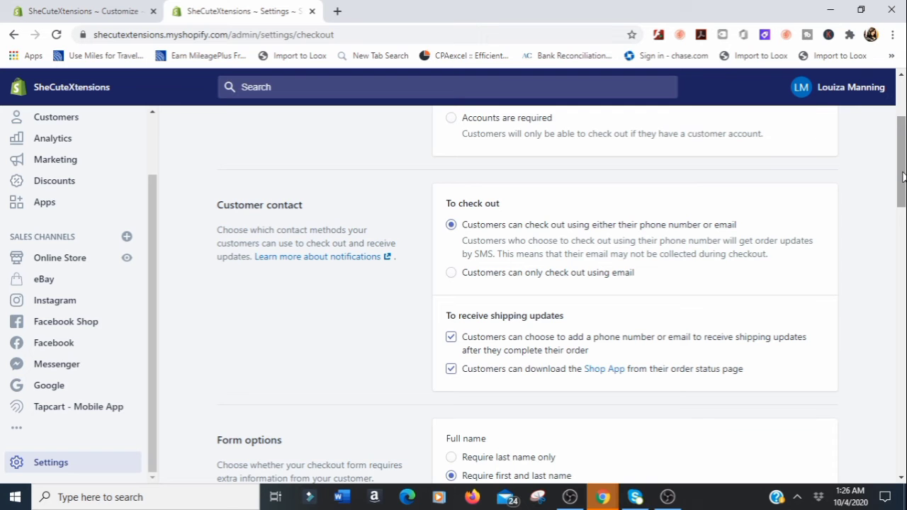
pyautogui.moveTo(903, 176); pyautogui.dragTo(903, 205)
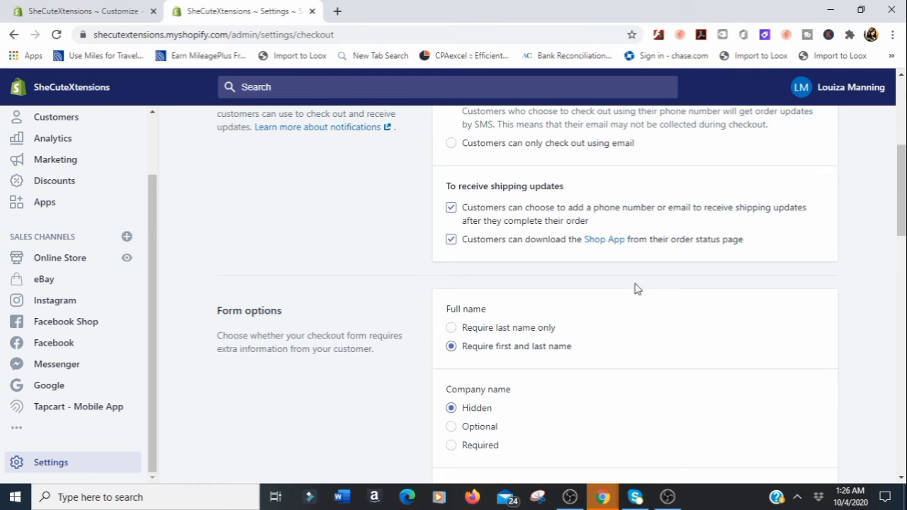
# Step: Review the checkout form options, tipping, order processing and email marketing sections
pyautogui.moveTo(901, 227); pyautogui.dragTo(900, 260)
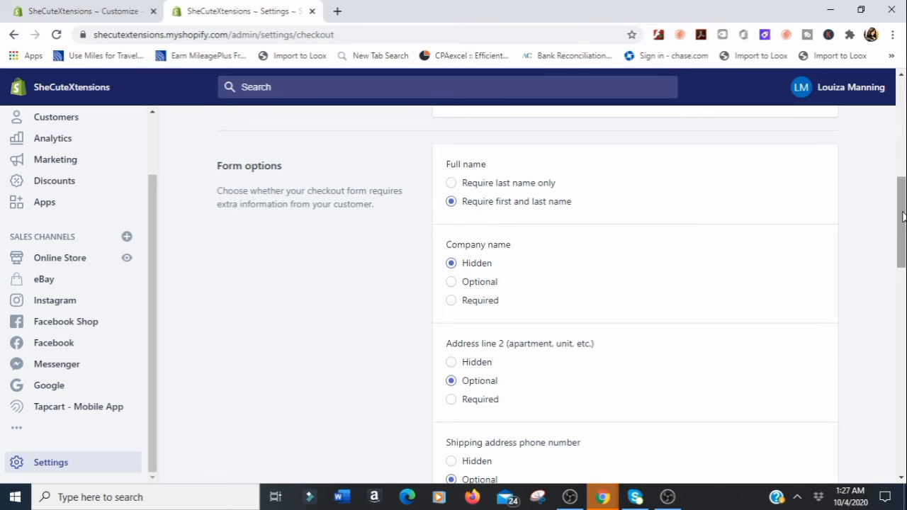
pyautogui.moveTo(901, 213); pyautogui.dragTo(902, 230)
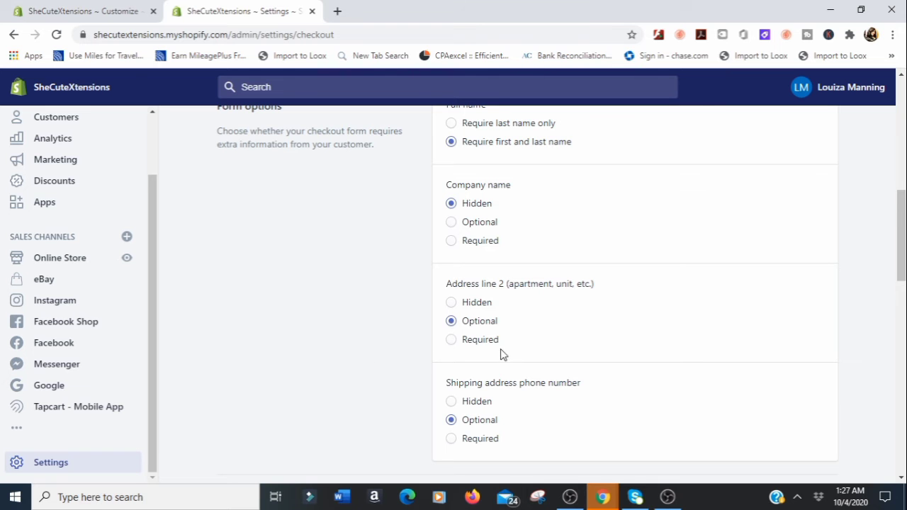
pyautogui.moveTo(901, 276); pyautogui.dragTo(902, 314)
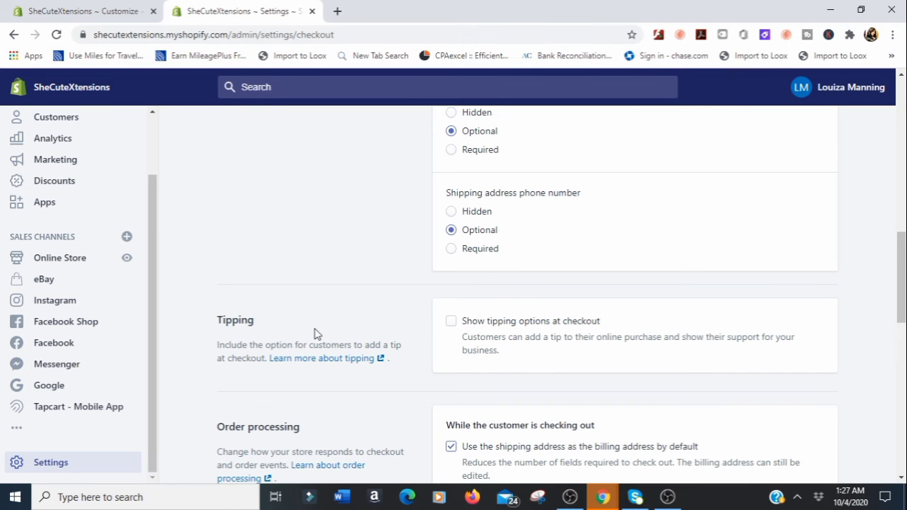
pyautogui.moveTo(900, 314); pyautogui.dragTo(896, 357)
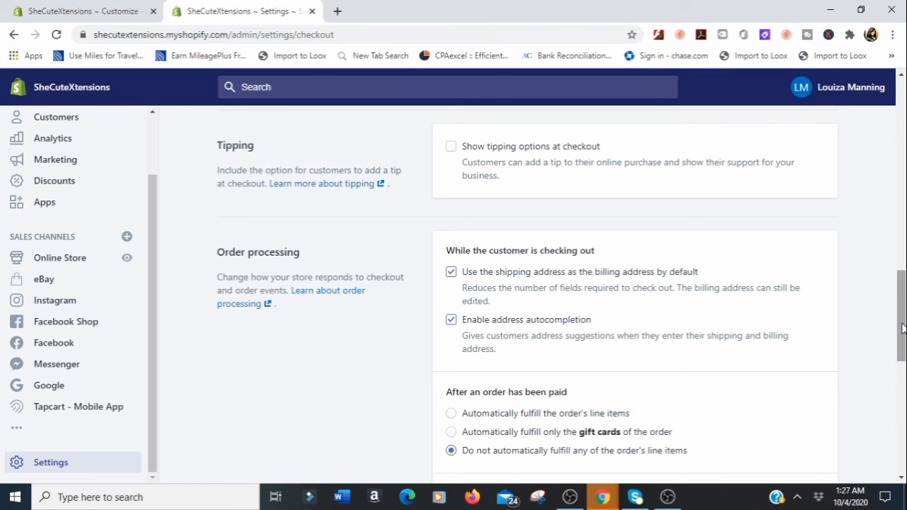
pyautogui.moveTo(902, 327); pyautogui.dragTo(902, 343)
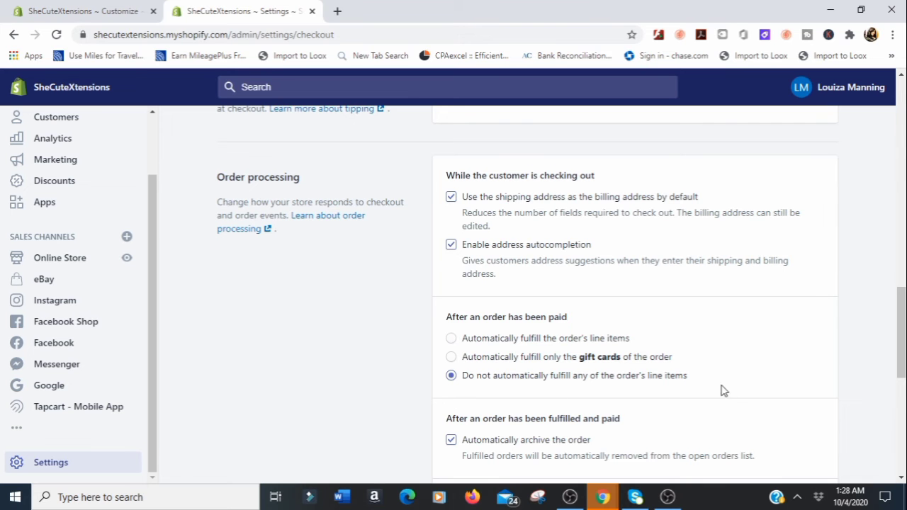
pyautogui.moveTo(902, 377); pyautogui.dragTo(541, 328)
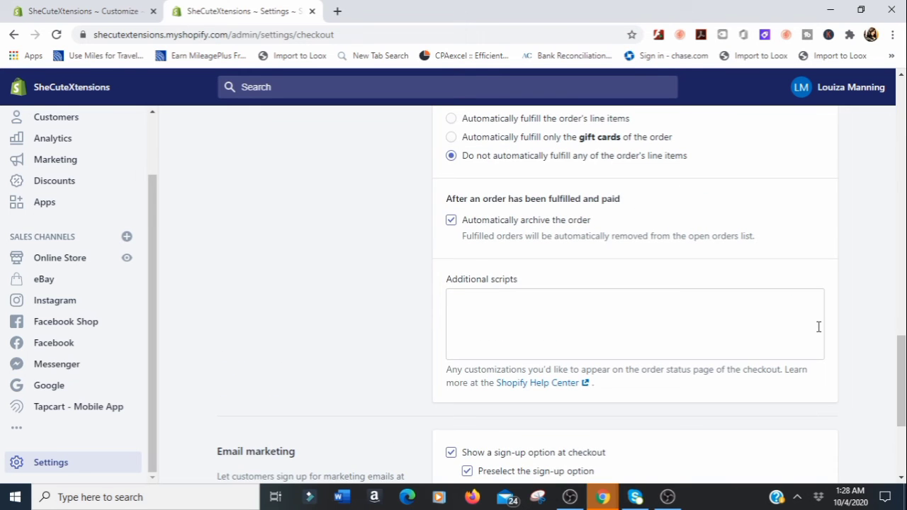
pyautogui.moveTo(902, 363); pyautogui.dragTo(903, 405)
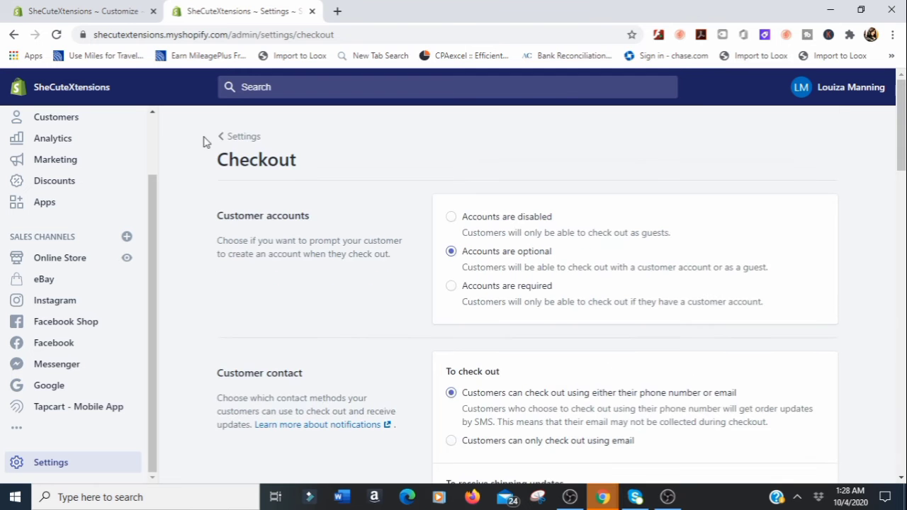
# Step: Switch to the Taxes settings and review the tax regions down to the United States and Rest of world
pyautogui.click(228, 136)
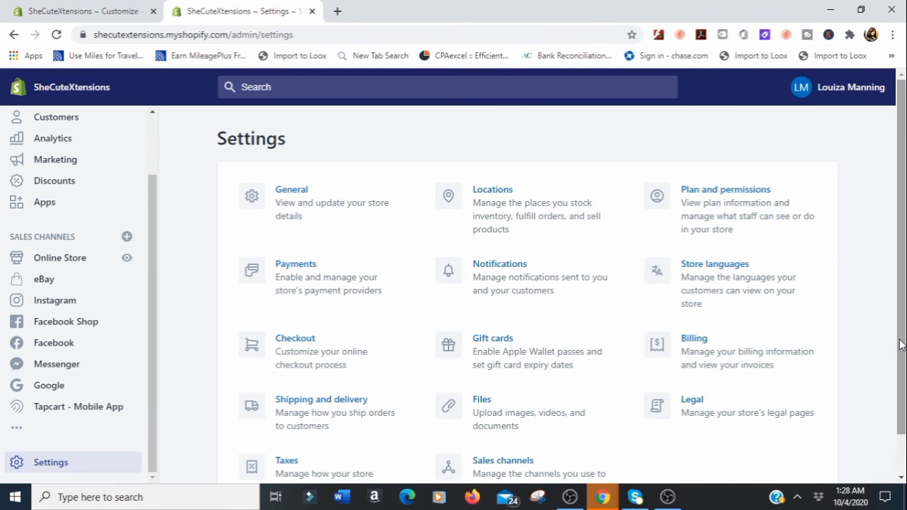
pyautogui.moveTo(902, 342); pyautogui.dragTo(903, 386)
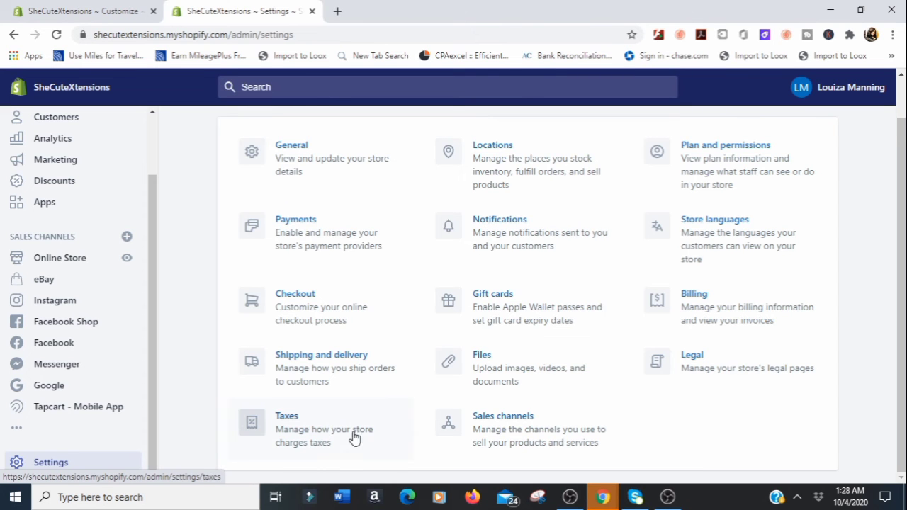
pyautogui.click(329, 427)
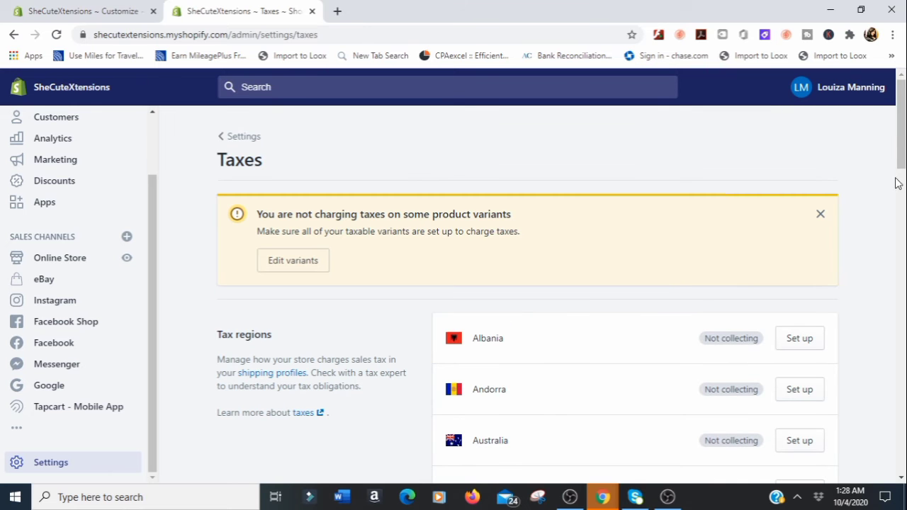
pyautogui.scroll(-1, 898, 187)
pyautogui.moveTo(899, 185); pyautogui.dragTo(897, 217)
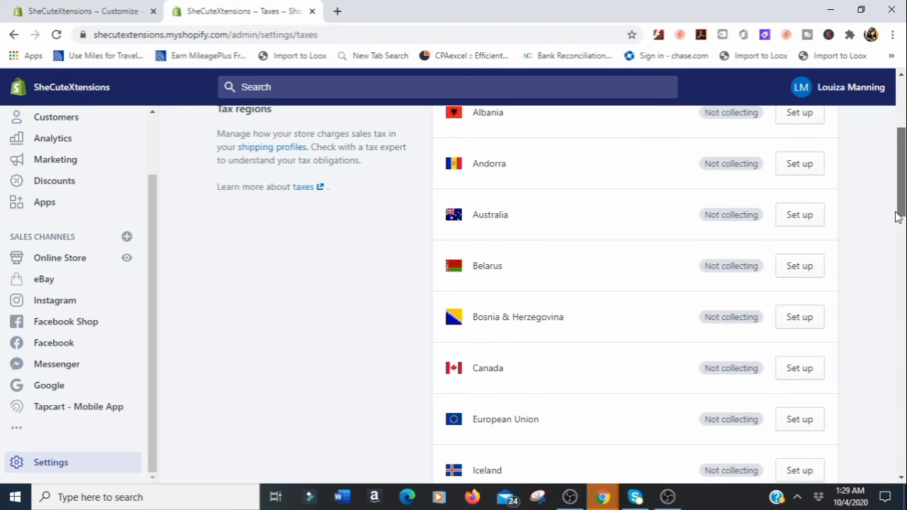
pyautogui.moveTo(897, 216); pyautogui.dragTo(893, 404)
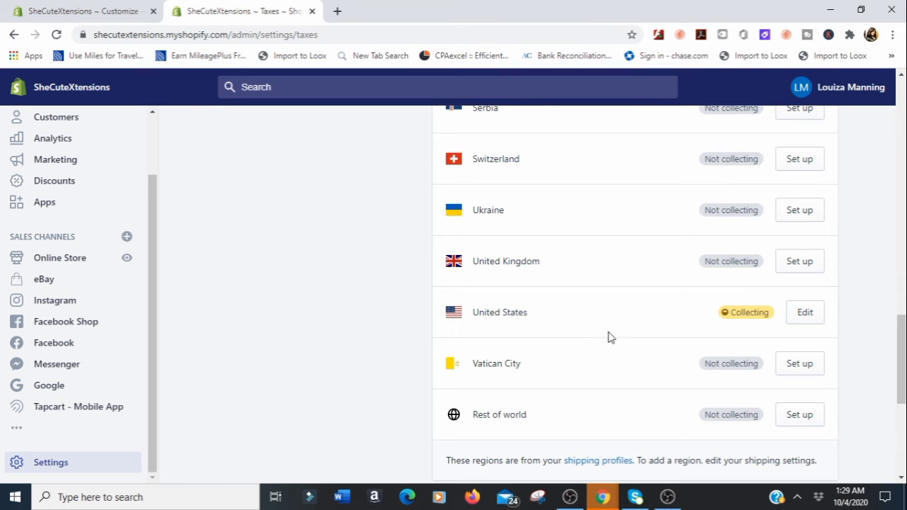
pyautogui.moveTo(901, 375); pyautogui.dragTo(894, 104)
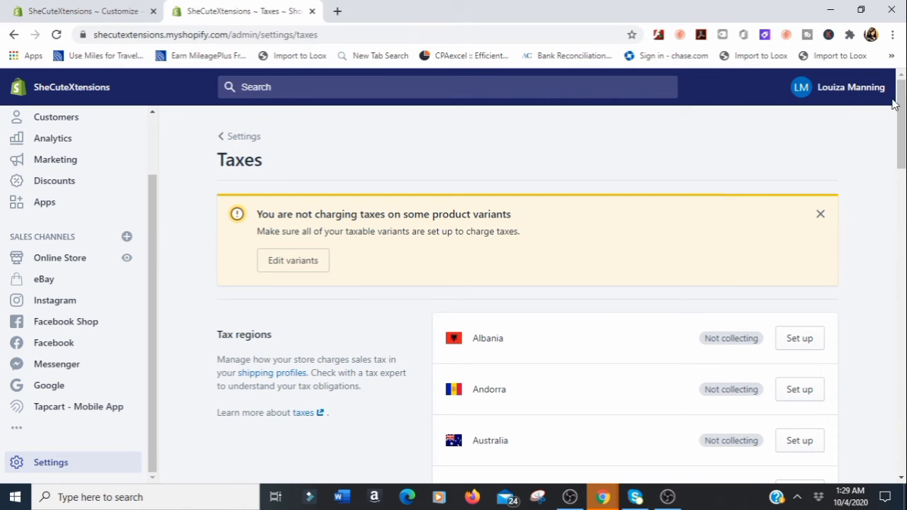
# Step: Switch to the Legal settings and review the store's refund policy, privacy policy and terms of service
pyautogui.click(232, 134)
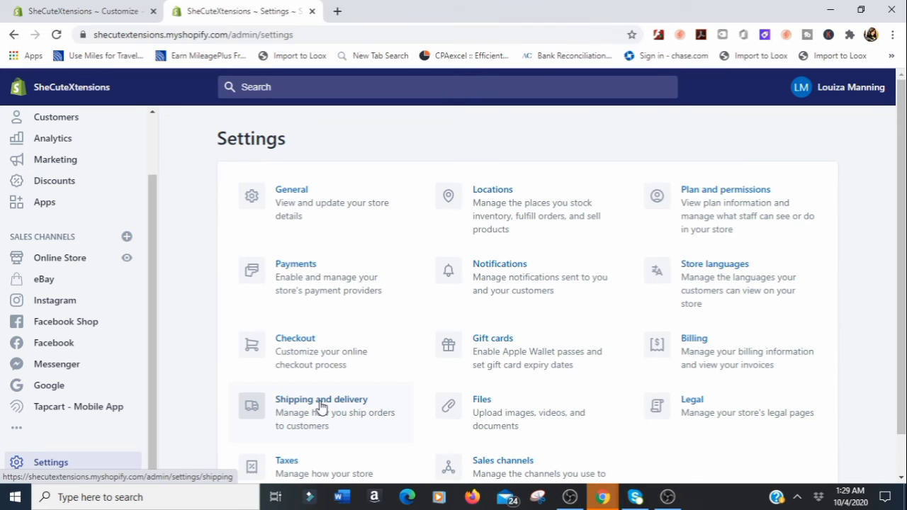
pyautogui.moveTo(904, 324); pyautogui.dragTo(904, 385)
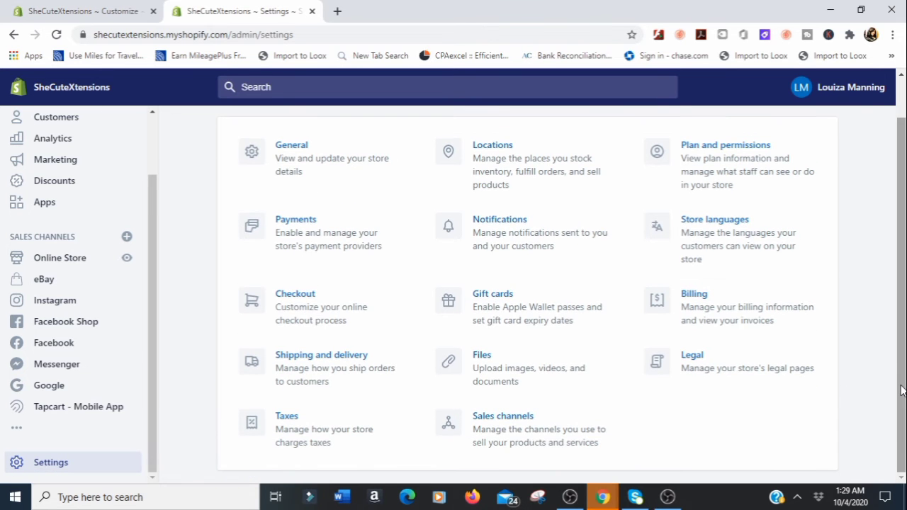
pyautogui.click(718, 366)
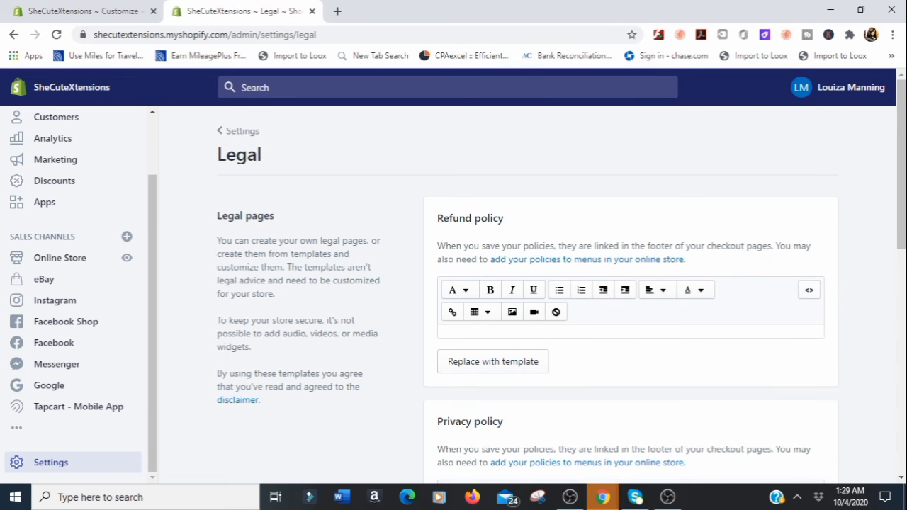
pyautogui.moveTo(899, 236); pyautogui.dragTo(845, 305)
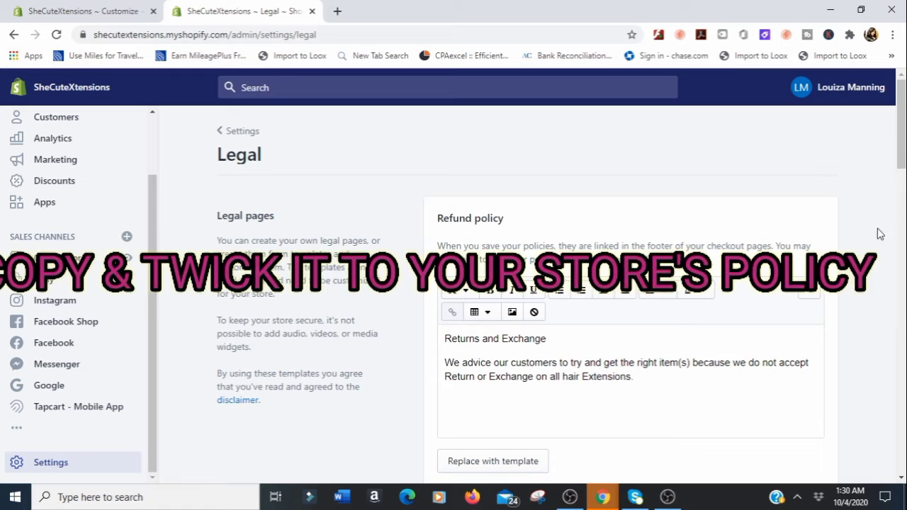
pyautogui.scroll(-3, 894, 197)
pyautogui.scroll(-3, 889, 212)
pyautogui.scroll(-3, 881, 243)
pyautogui.scroll(-5, 876, 273)
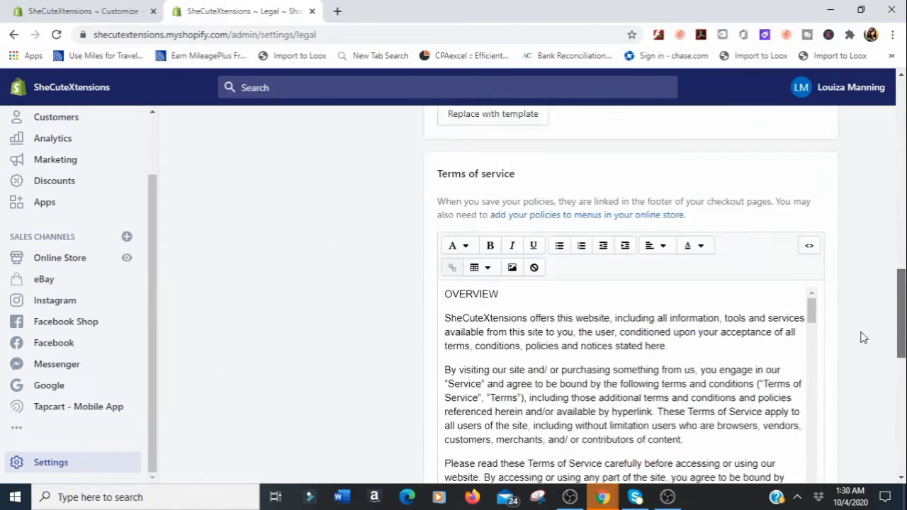
pyautogui.scroll(-1, 860, 355)
pyautogui.scroll(2, 858, 340)
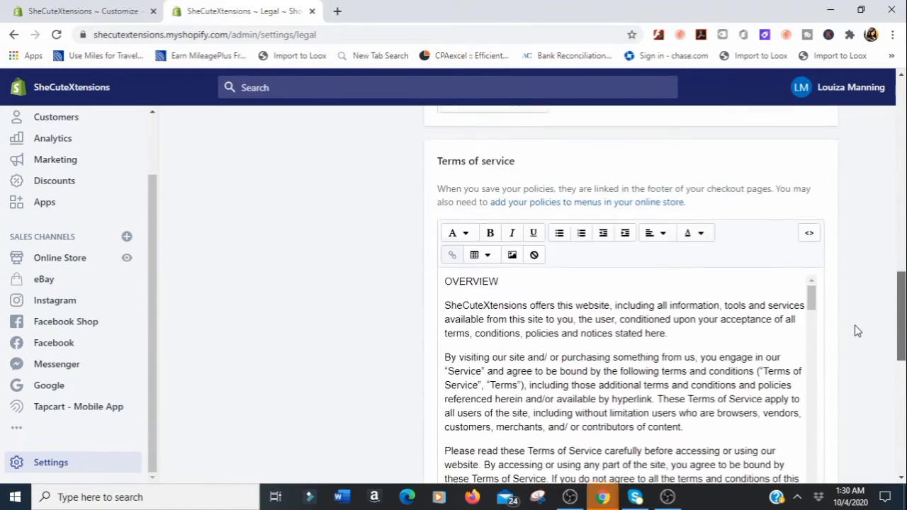
pyautogui.scroll(10, 857, 331)
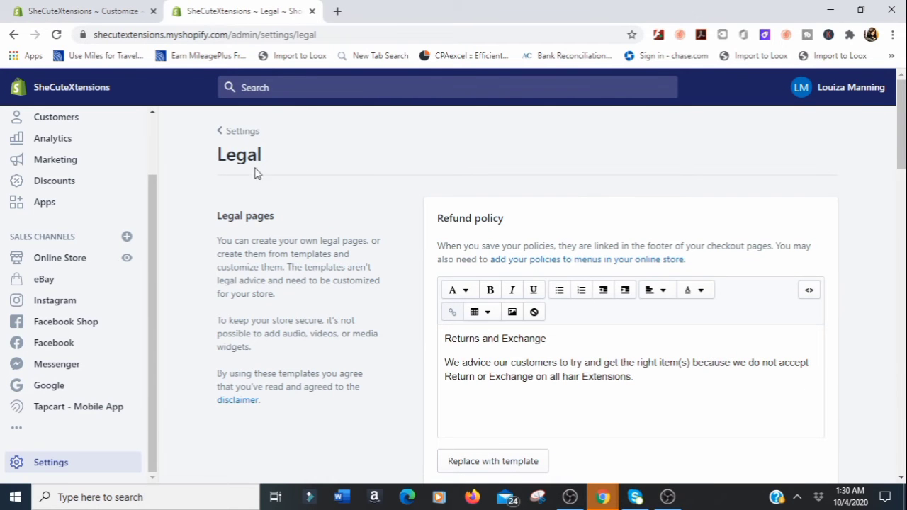
# Step: Return to the settings overview and open the Shipping and delivery settings
pyautogui.click(220, 136)
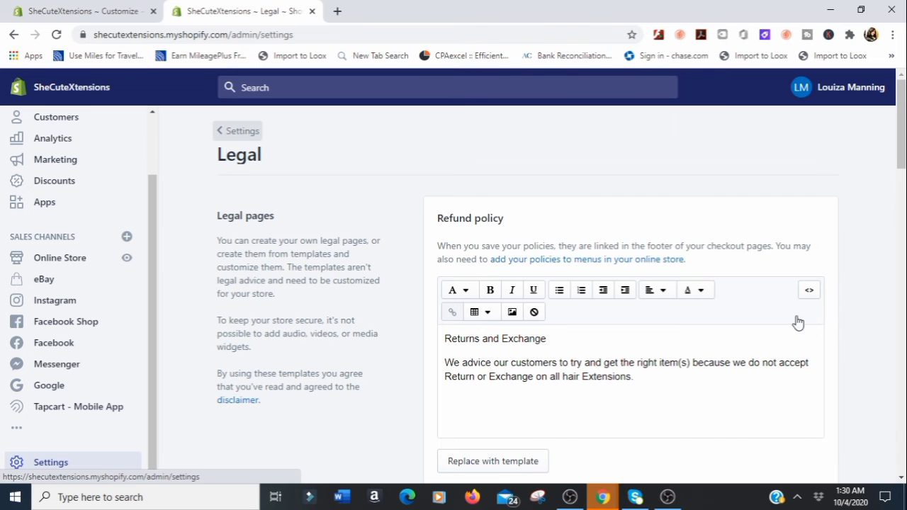
pyautogui.moveTo(902, 213); pyautogui.dragTo(900, 240)
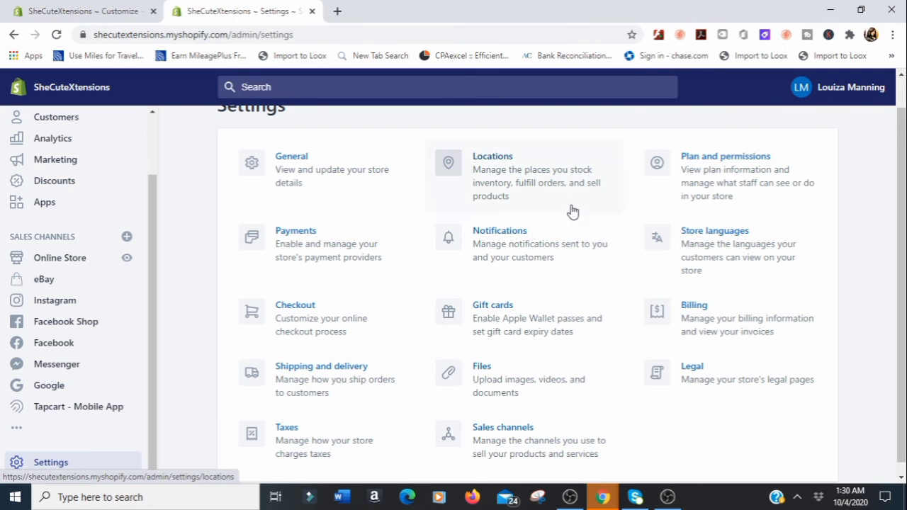
pyautogui.click(296, 382)
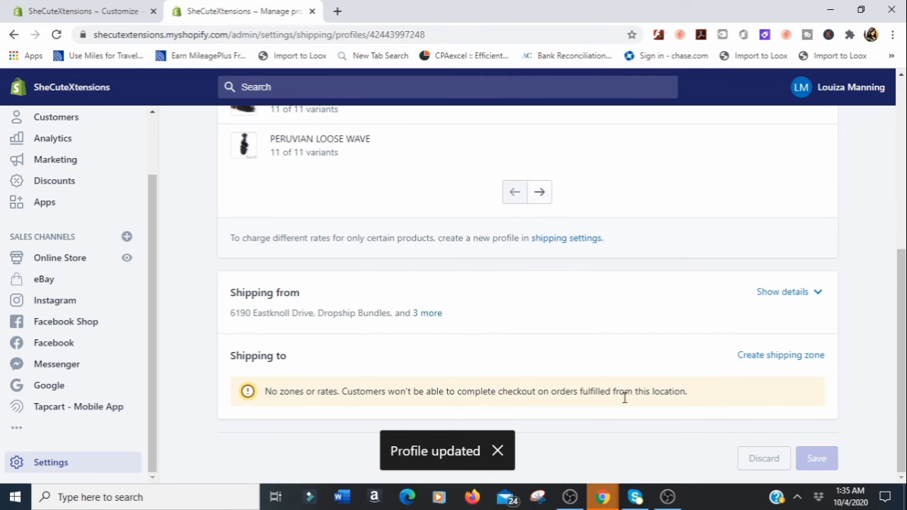
# Step: Start a new shipping zone in the shipping profile and select the United States and United Kingdom for it
pyautogui.click(763, 362)
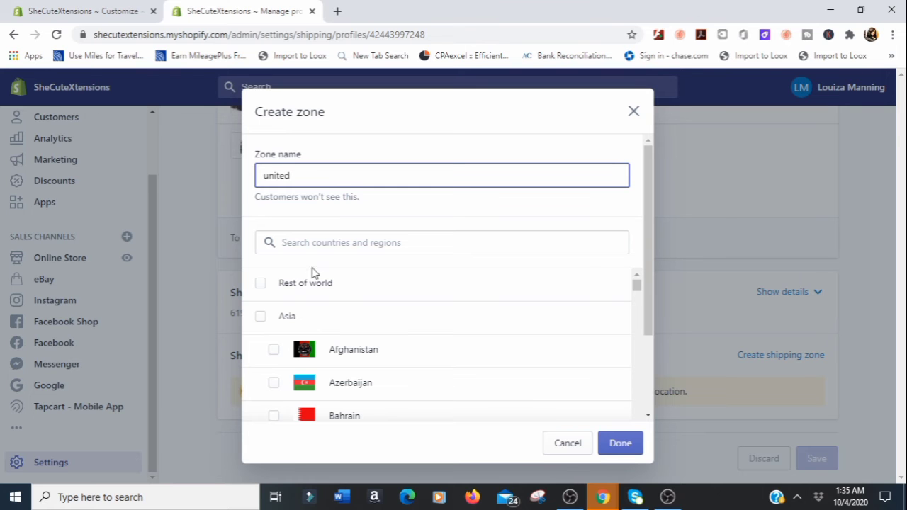
pyautogui.moveTo(296, 182); pyautogui.dragTo(230, 179)
pyautogui.press('BackSpace')
pyautogui.click(339, 239)
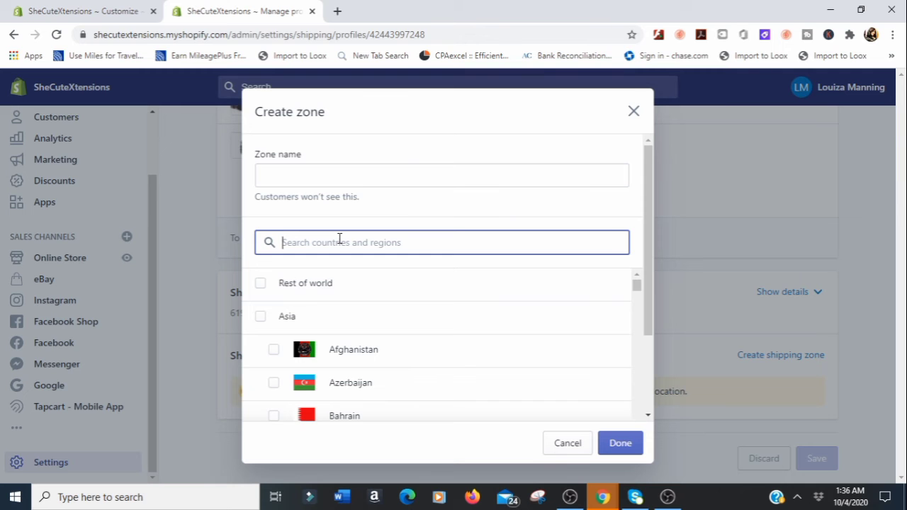
pyautogui.write('united')
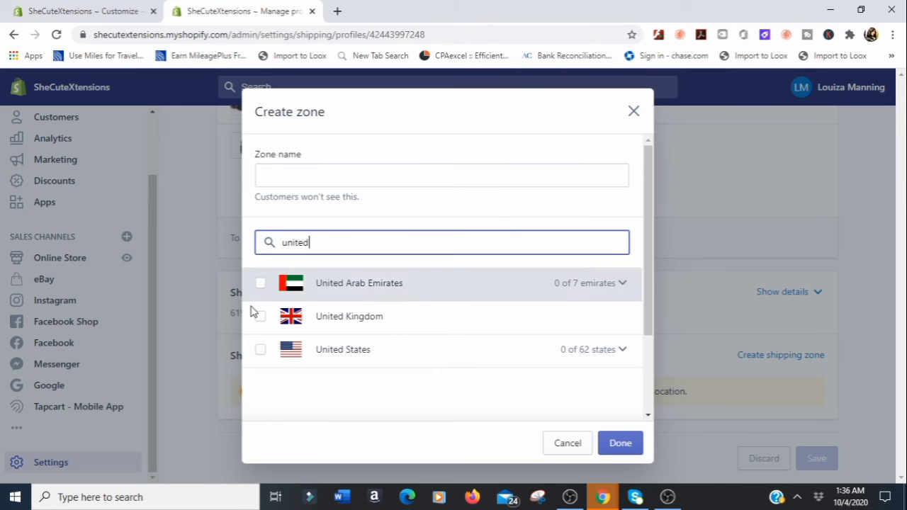
pyautogui.click(260, 351)
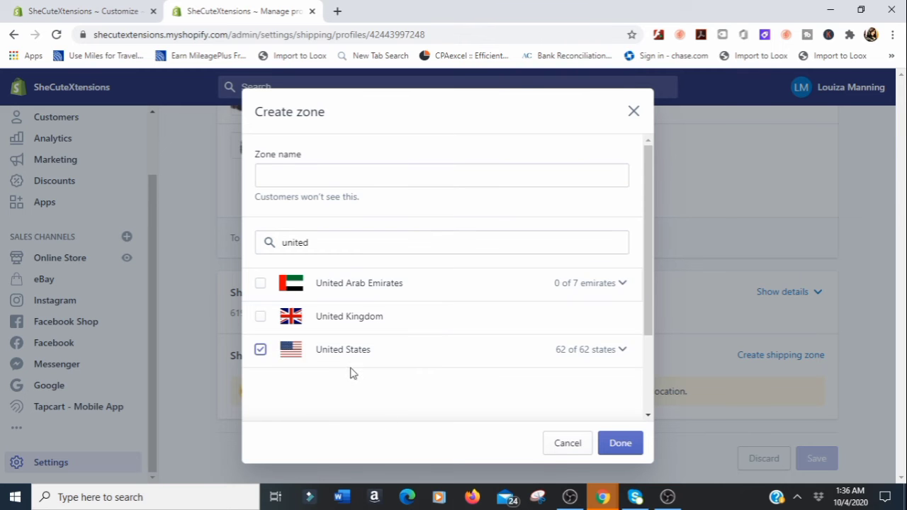
pyautogui.click(260, 318)
# Step: Search the country list for Canada, add it to the shipping zone and try to finish creating the zone
pyautogui.moveTo(329, 238); pyautogui.dragTo(283, 259)
pyautogui.write('cana')
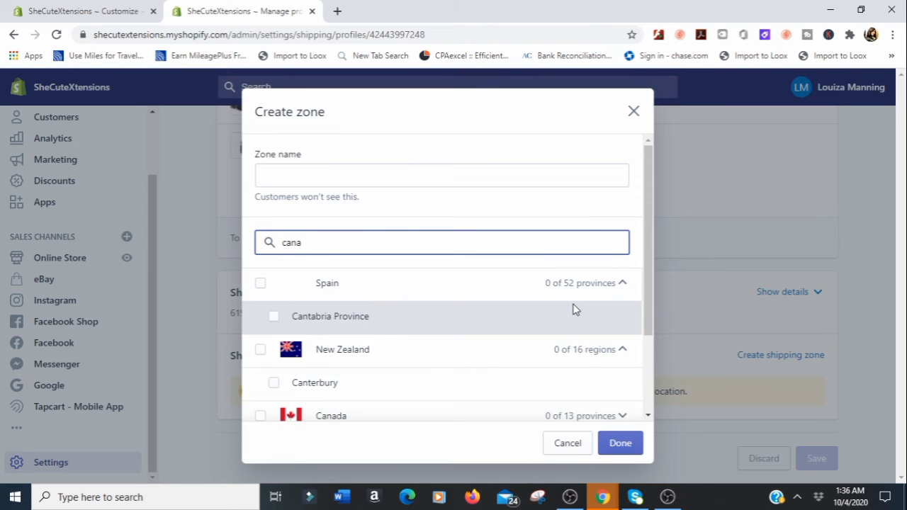
pyautogui.click(260, 282)
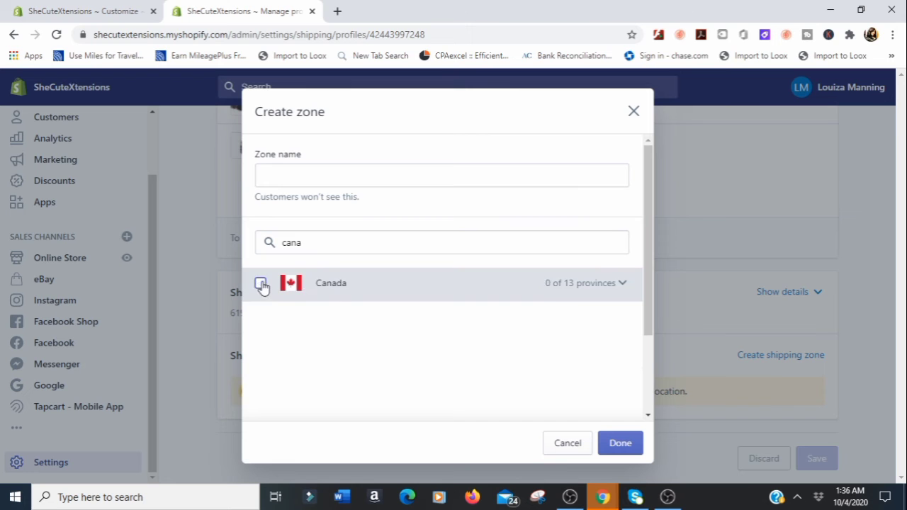
pyautogui.click(613, 444)
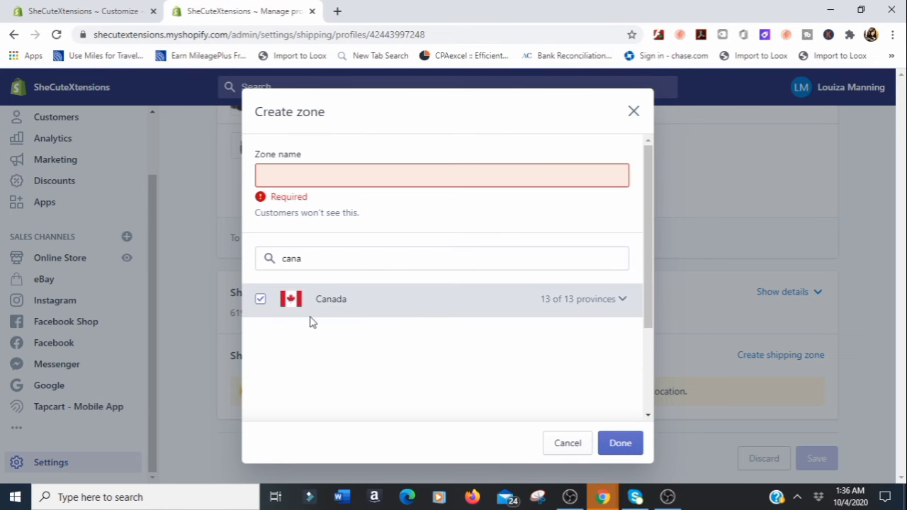
# Step: Search the zone's country list for "united" and remove the United Kingdom from the selection
pyautogui.doubleClick(296, 261)
pyautogui.write('united')
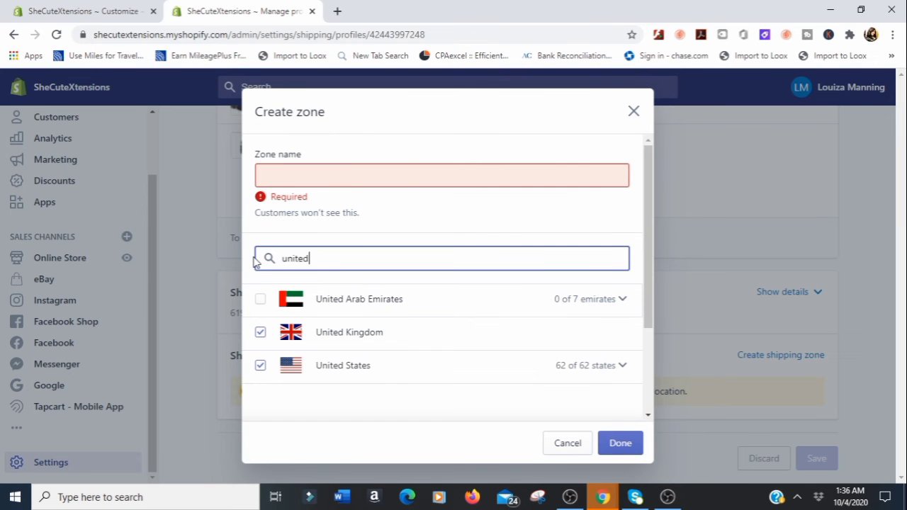
pyautogui.moveTo(325, 256); pyautogui.dragTo(268, 260)
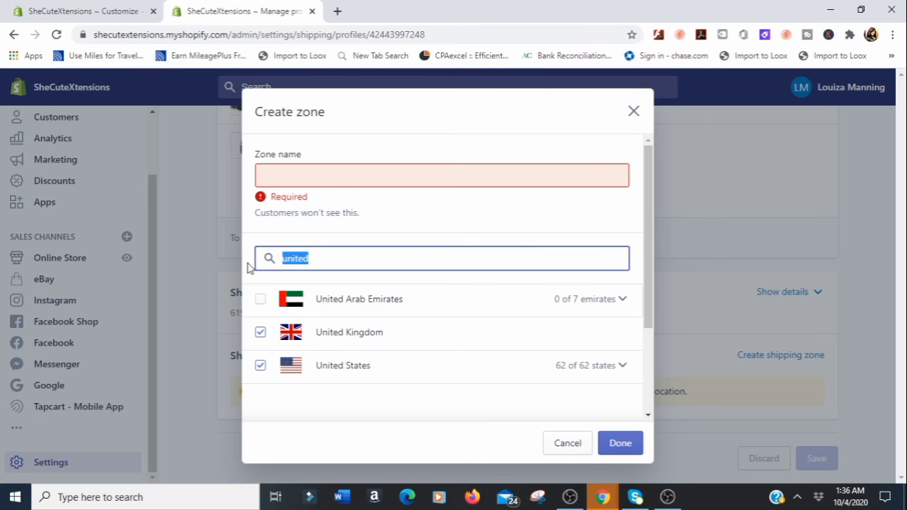
pyautogui.click(294, 180)
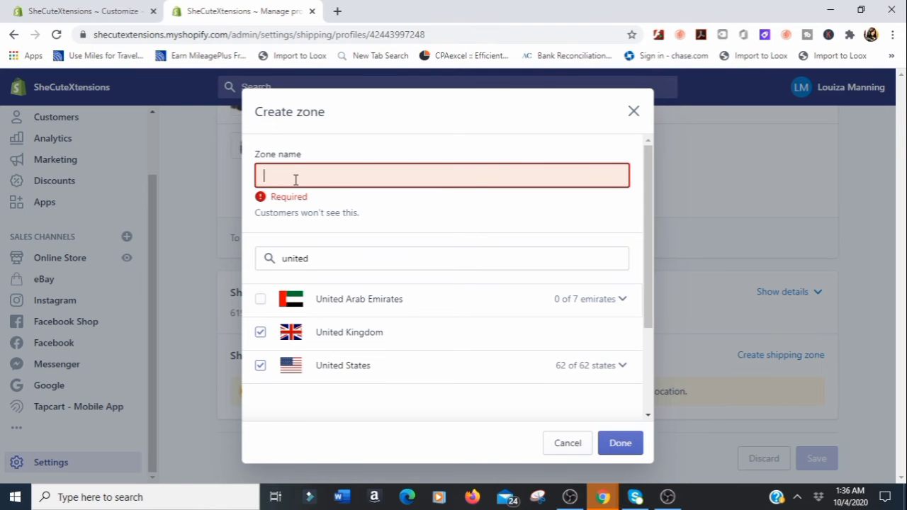
pyautogui.click(260, 333)
# Step: Name the shipping zone "United States" and finish creating it
pyautogui.click(344, 179)
pyautogui.click(314, 181)
pyautogui.write('Unit7ed')
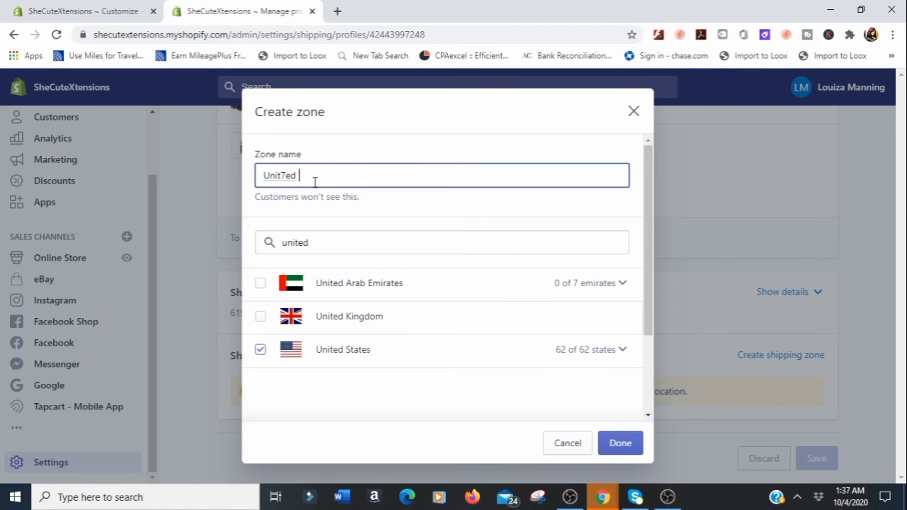
pyautogui.press('BackSpace')
pyautogui.press('BackSpace')
pyautogui.press('BackSpace')
pyautogui.write('ed Staetes')
pyautogui.click(624, 449)
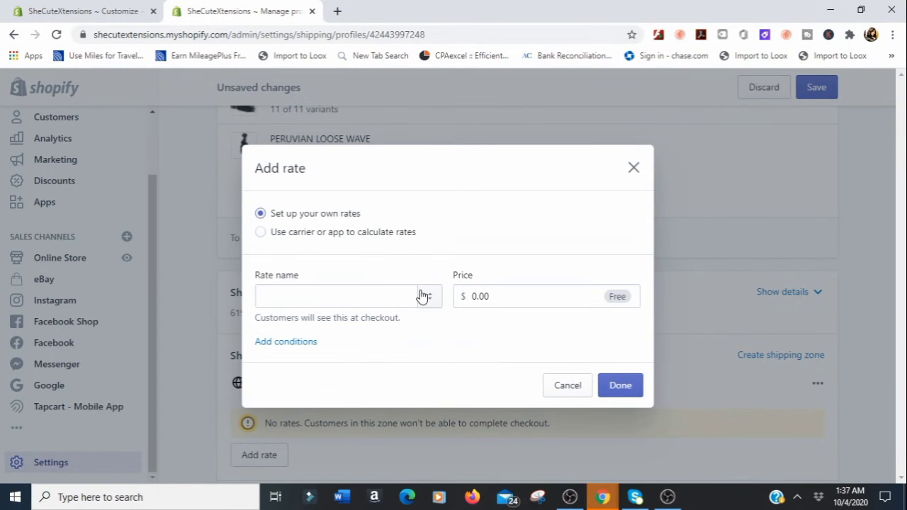
# Step: Set up an own rate for the United States zone named US Flat Rate with a price of $10.00
pyautogui.click(429, 299)
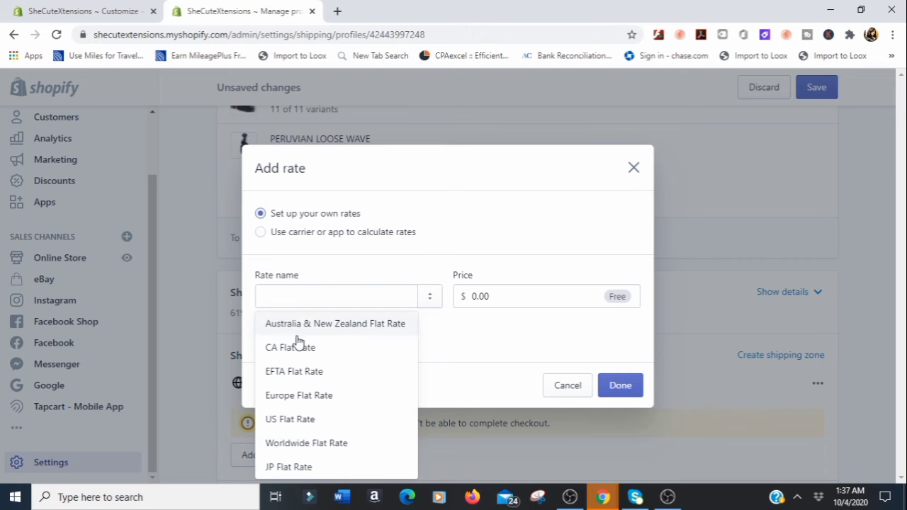
pyautogui.click(312, 422)
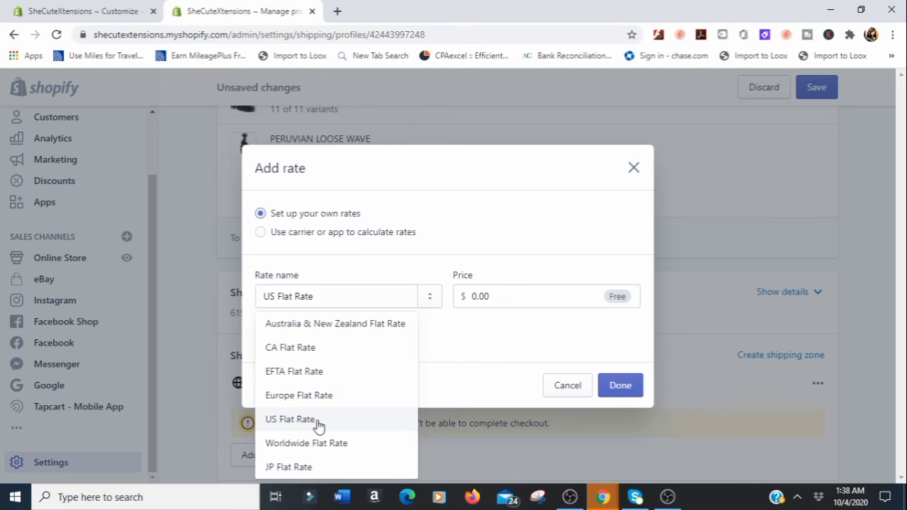
pyautogui.click(465, 337)
pyautogui.moveTo(506, 297); pyautogui.dragTo(451, 305)
pyautogui.click(483, 335)
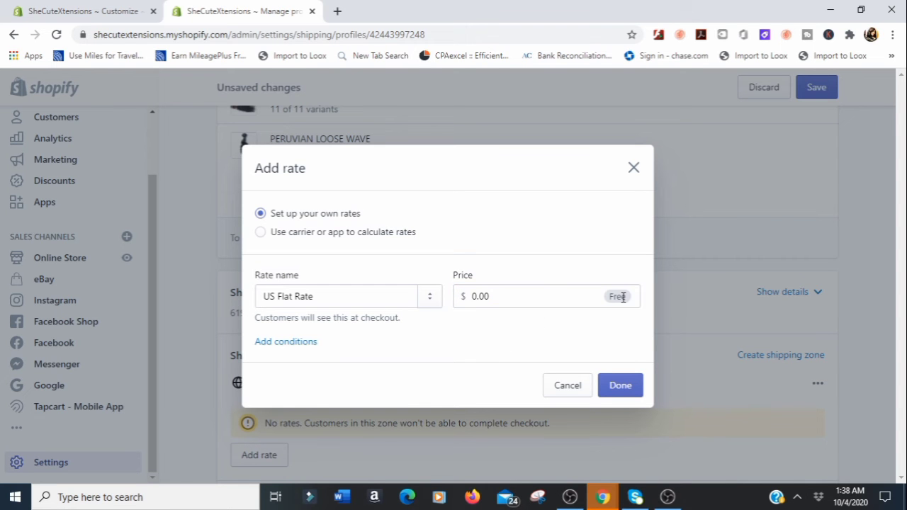
pyautogui.moveTo(496, 294); pyautogui.dragTo(423, 297)
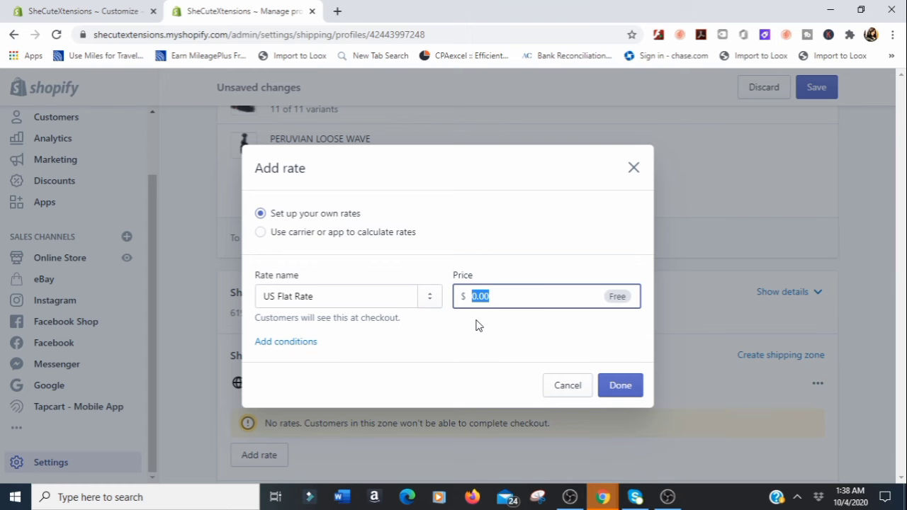
pyautogui.write('10.00')
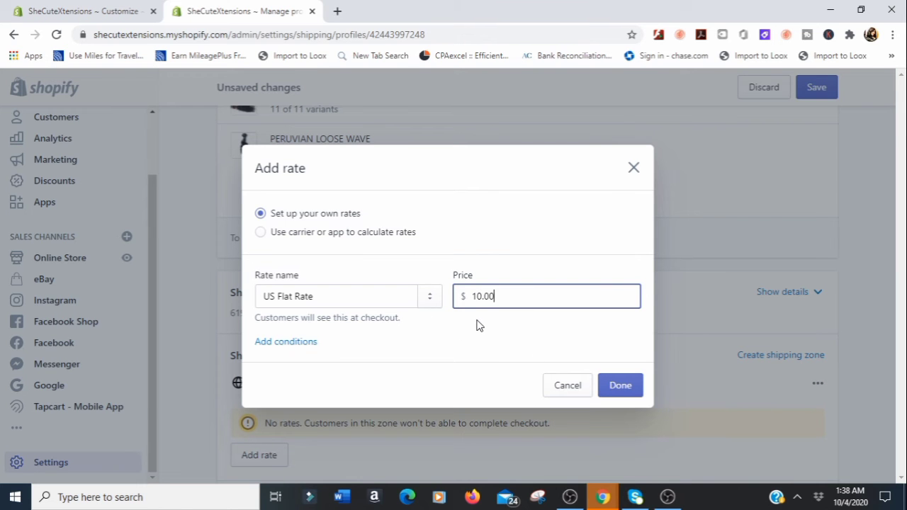
# Step: Add an item weight condition of 0 to 5 oz to the US Flat Rate and finish adding the rate
pyautogui.click(301, 342)
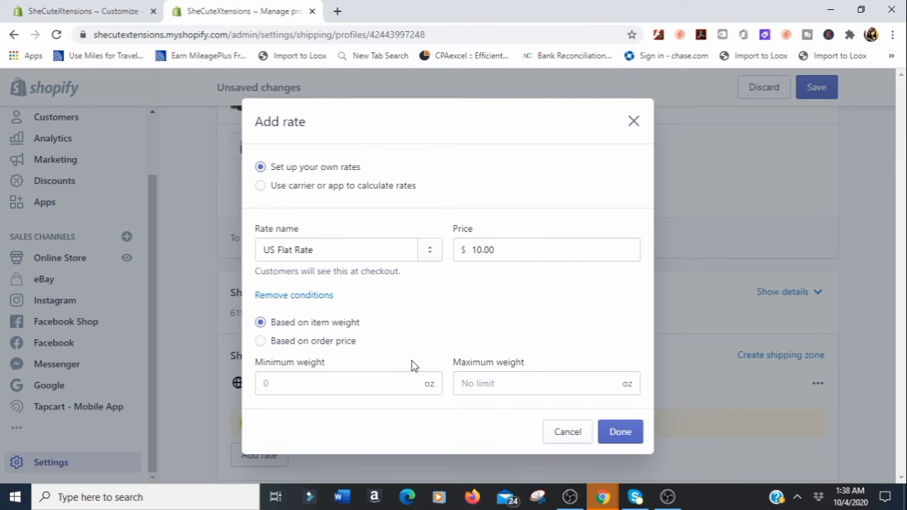
pyautogui.click(413, 390)
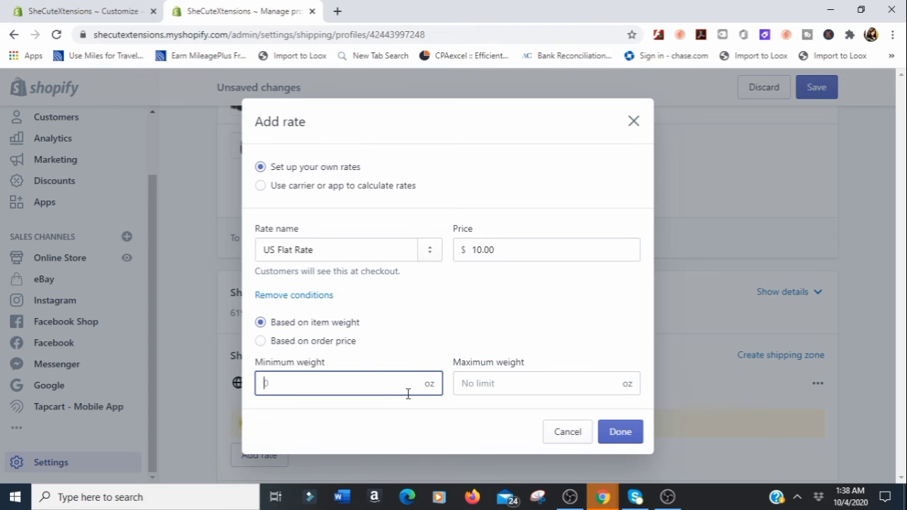
pyautogui.write('5')
pyautogui.press('BackSpace')
pyautogui.click(599, 379)
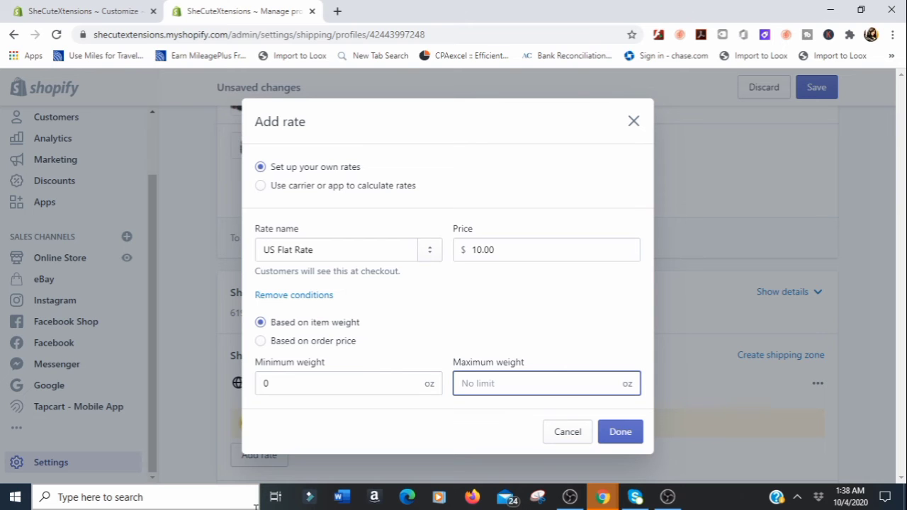
pyautogui.write('5')
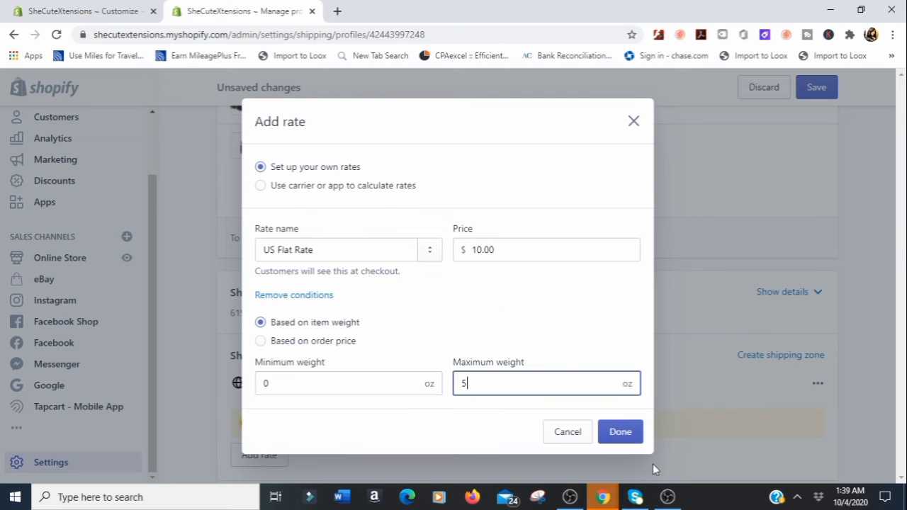
pyautogui.click(621, 436)
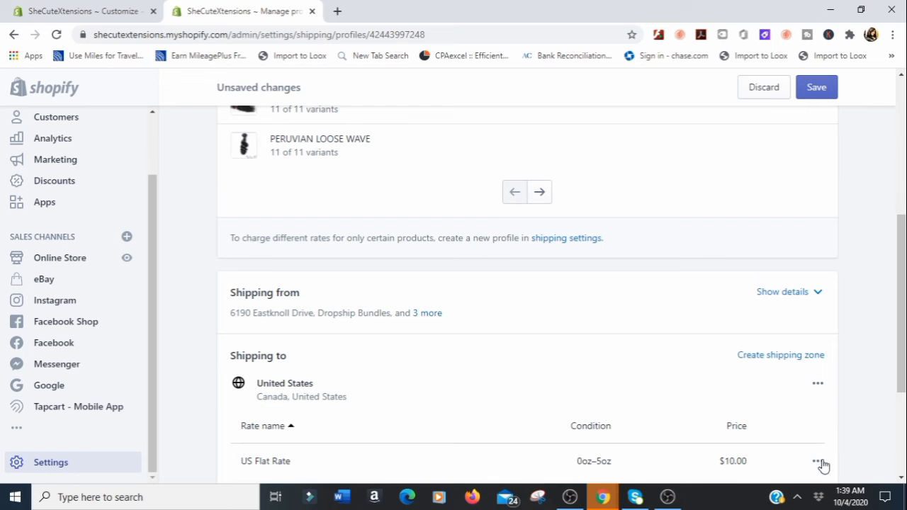
# Step: Start another rate in the United States zone, calculated by carrier, with USPS (Discounted rates from Shopify Shipping)
pyautogui.moveTo(900, 341); pyautogui.dragTo(903, 400)
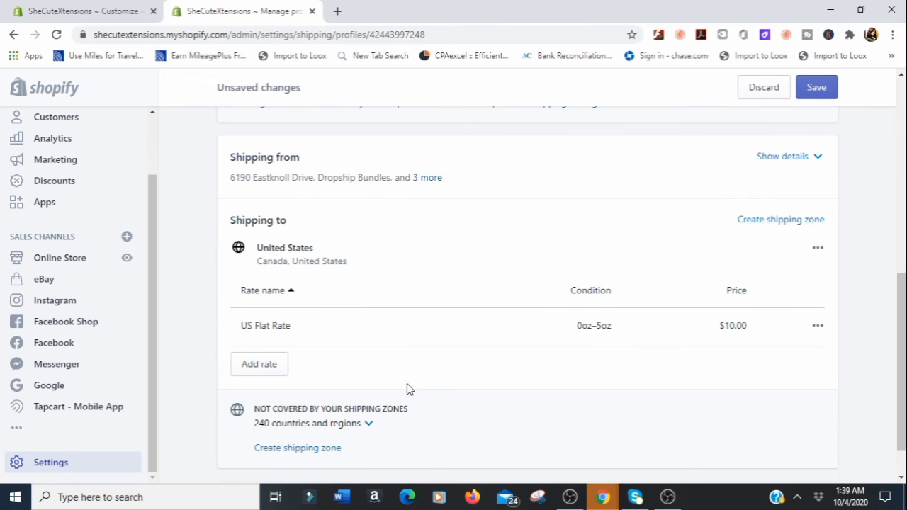
pyautogui.click(500, 447)
pyautogui.click(258, 366)
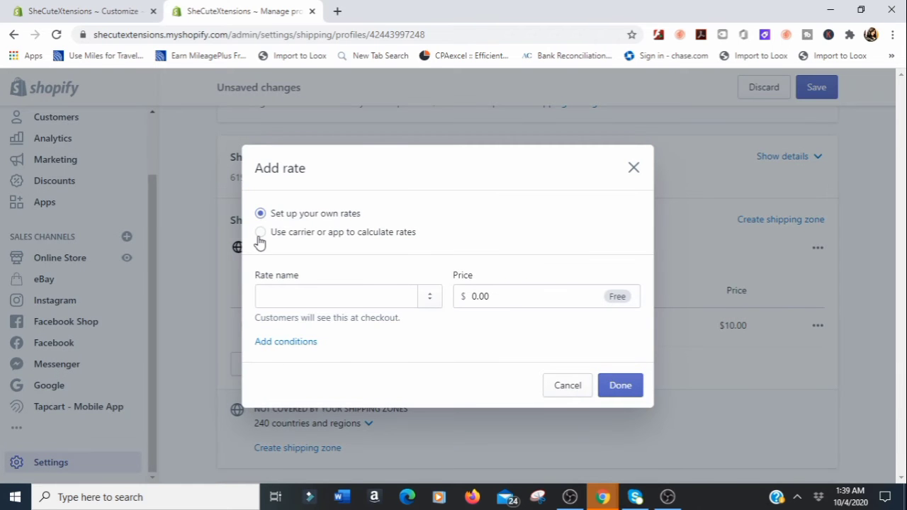
pyautogui.click(260, 233)
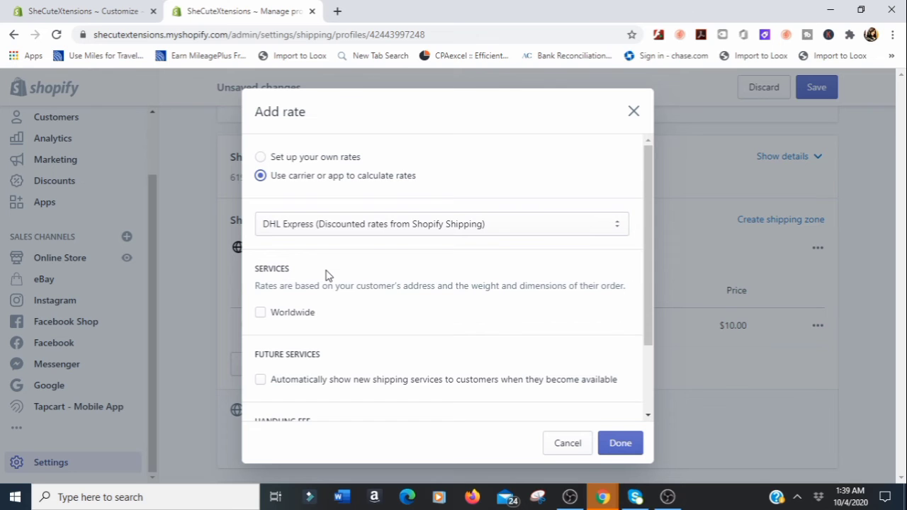
pyautogui.click(322, 234)
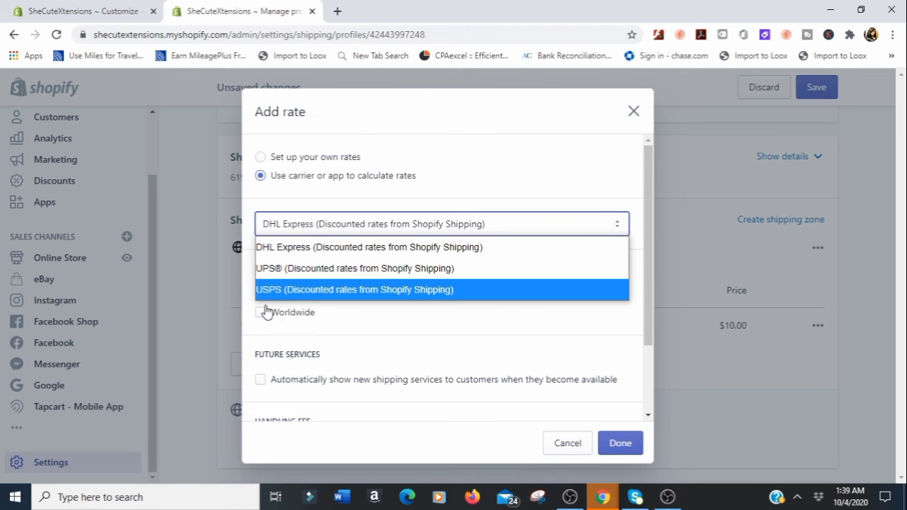
pyautogui.click(294, 298)
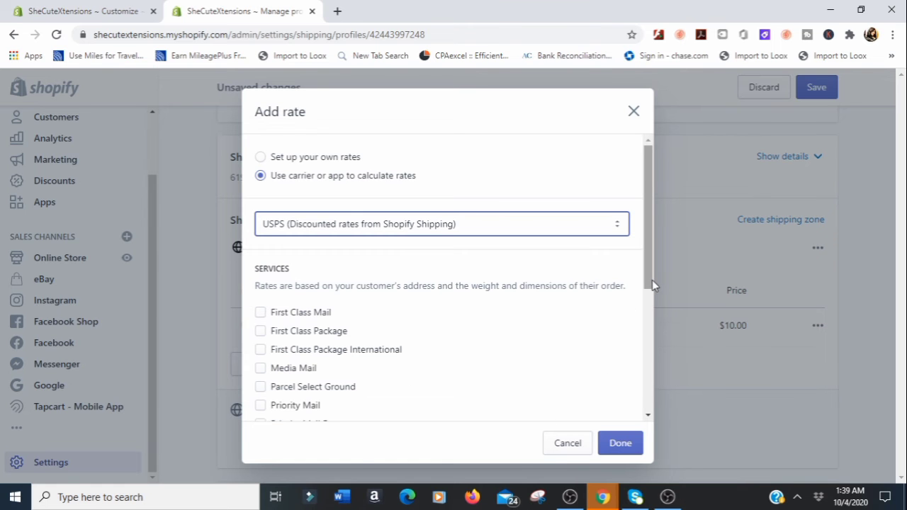
# Step: Enable the USPS services First Class Mail, First Class Package, First Class Package International, Priority Mail and Priority Mail International
pyautogui.moveTo(650, 280); pyautogui.dragTo(652, 328)
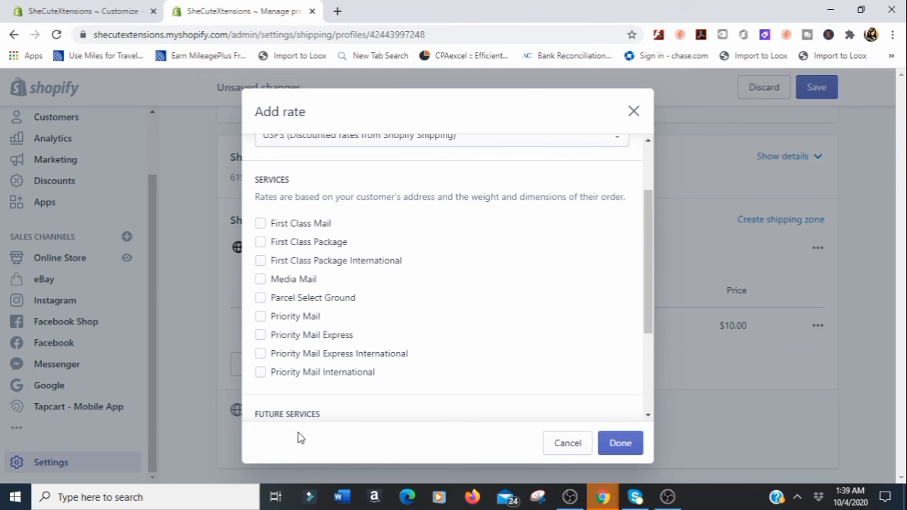
pyautogui.click(262, 225)
pyautogui.click(260, 244)
pyautogui.click(261, 262)
pyautogui.click(260, 316)
pyautogui.click(260, 375)
# Step: Set the USPS rate's handling fee to a flat amount of $4, leaving the percentage empty, and finish adding the rate
pyautogui.moveTo(649, 313); pyautogui.dragTo(658, 410)
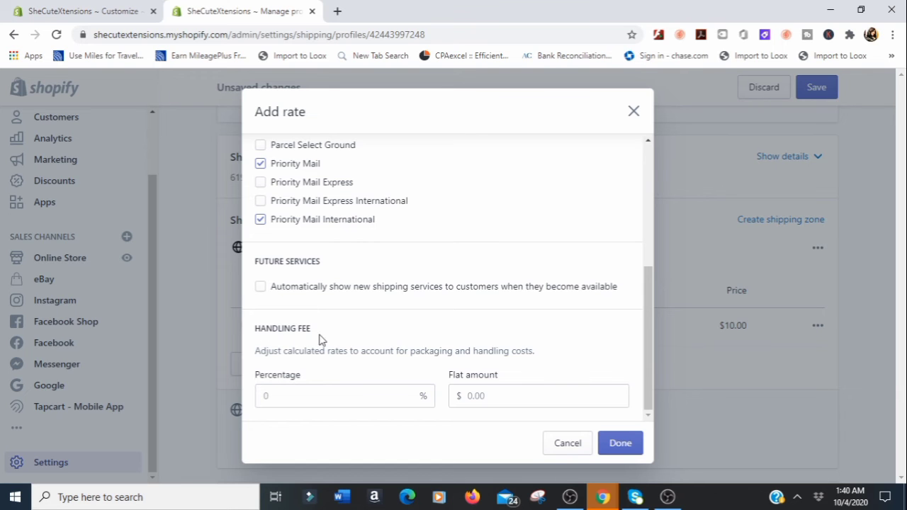
pyautogui.click(367, 400)
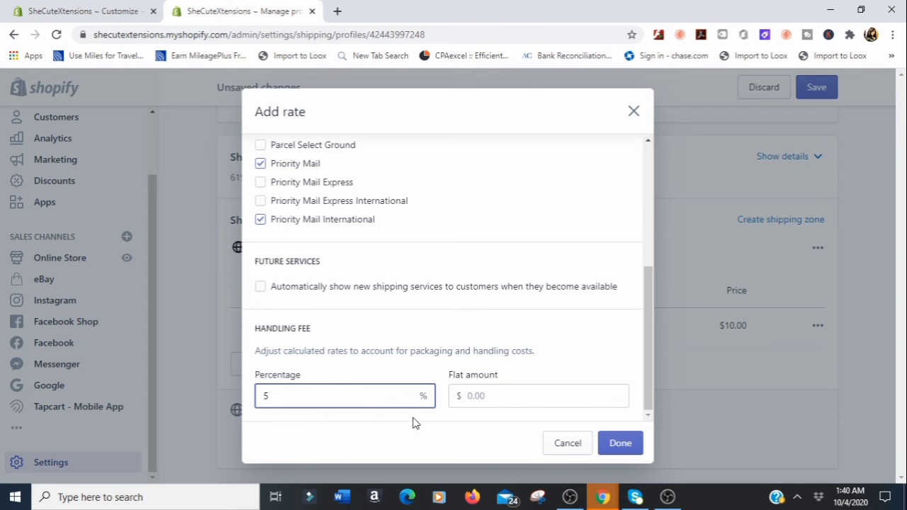
pyautogui.moveTo(301, 401); pyautogui.dragTo(231, 398)
pyautogui.press('BackSpace')
pyautogui.click(492, 403)
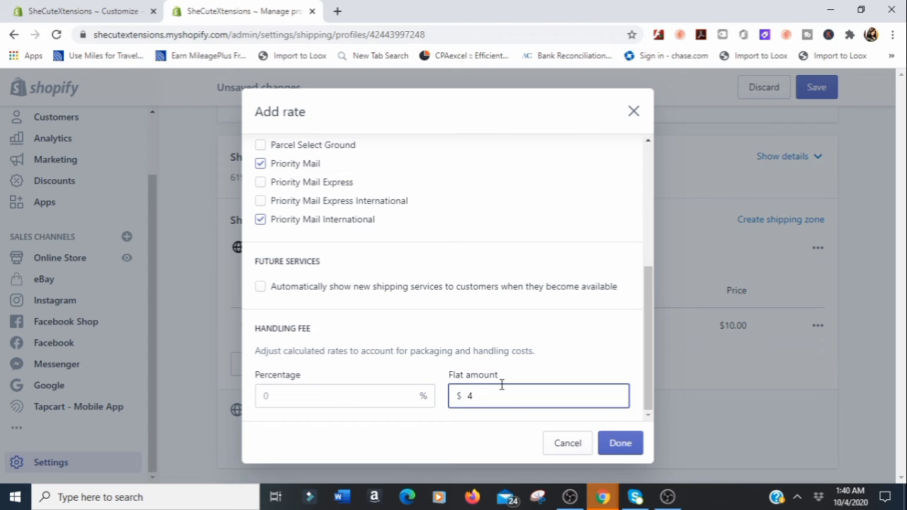
pyautogui.click(619, 452)
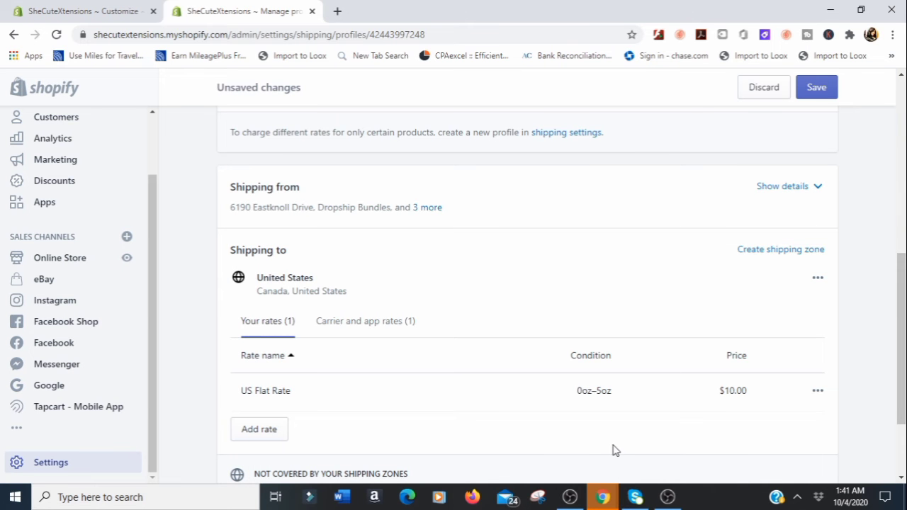
# Step: Review the zone's own rates and its carrier and app rates, expanding the list of USPS services
pyautogui.scroll(-2, 901, 316)
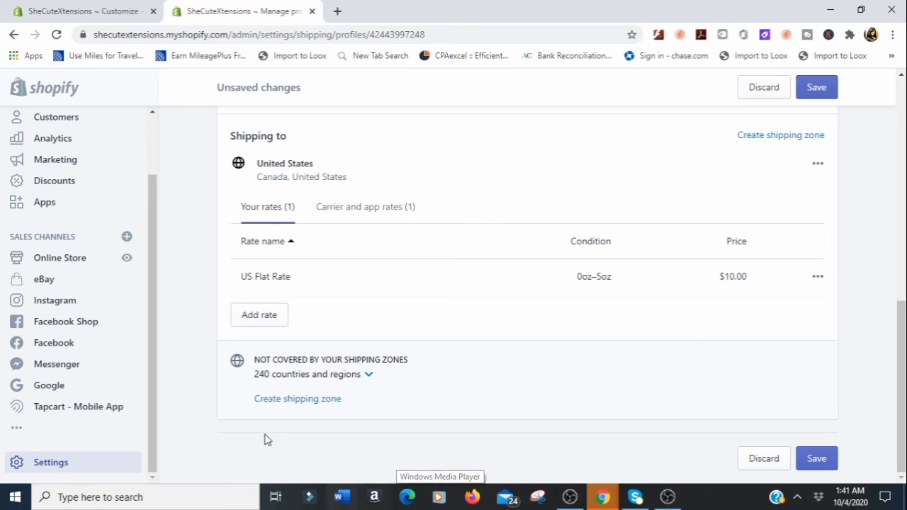
pyautogui.click(365, 206)
pyautogui.click(275, 217)
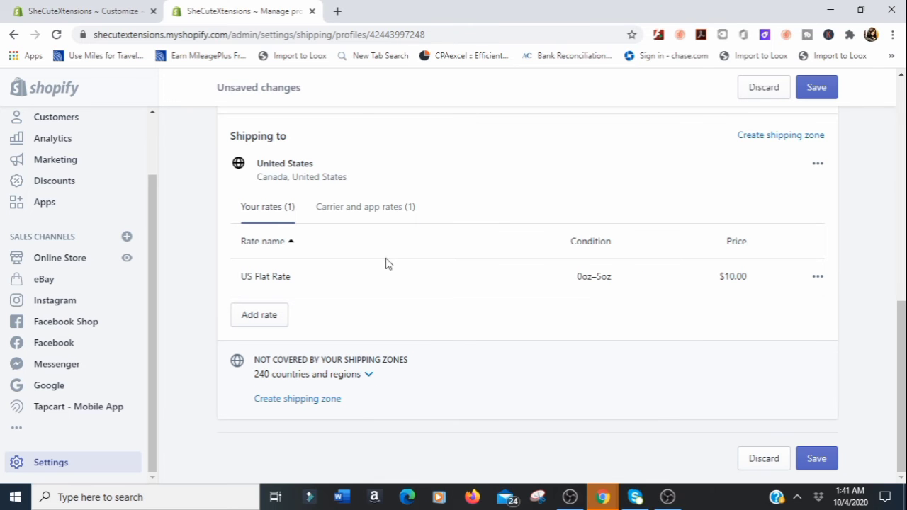
pyautogui.click(371, 213)
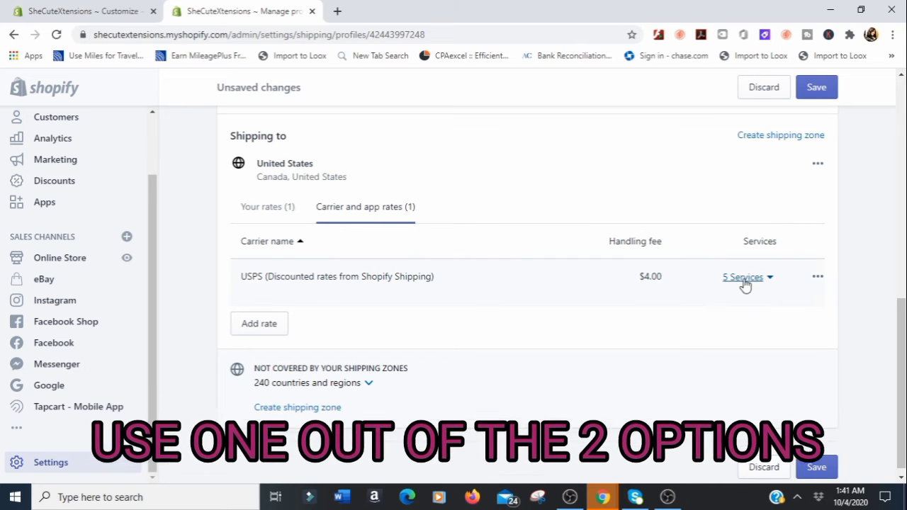
pyautogui.click(770, 279)
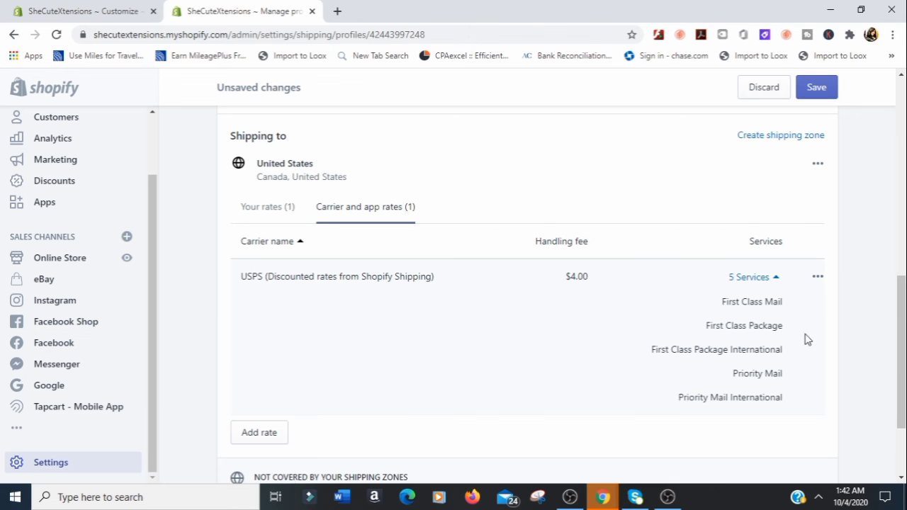
# Step: Save the changes to the General shipping profile
pyautogui.moveTo(902, 383); pyautogui.dragTo(902, 365)
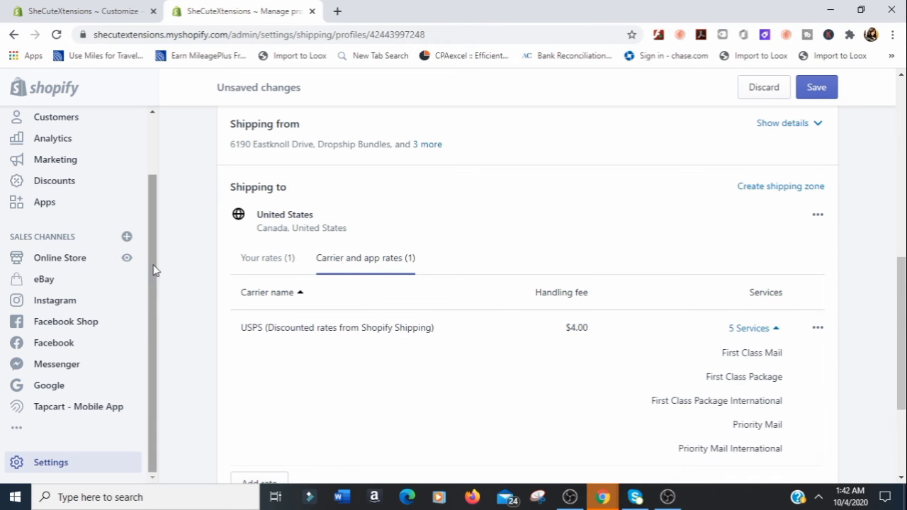
pyautogui.moveTo(155, 277); pyautogui.dragTo(153, 180)
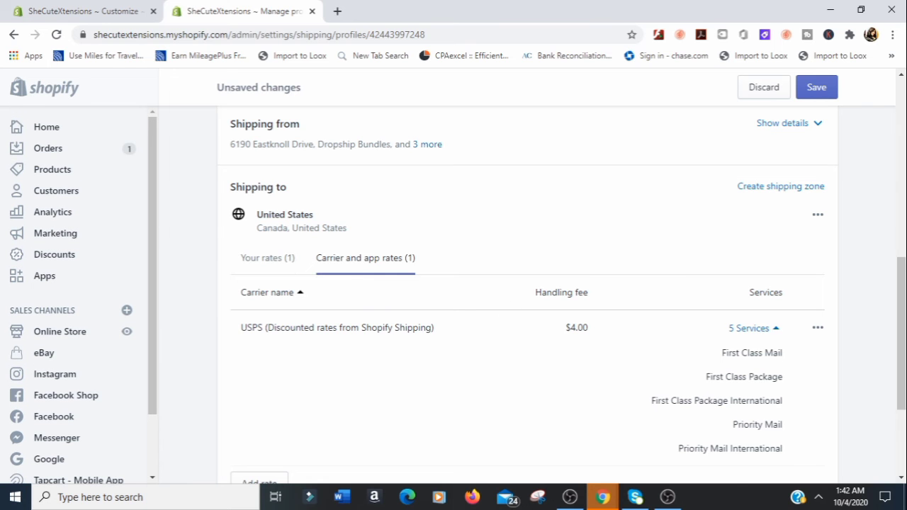
pyautogui.moveTo(903, 328); pyautogui.dragTo(894, 223)
pyautogui.click(816, 86)
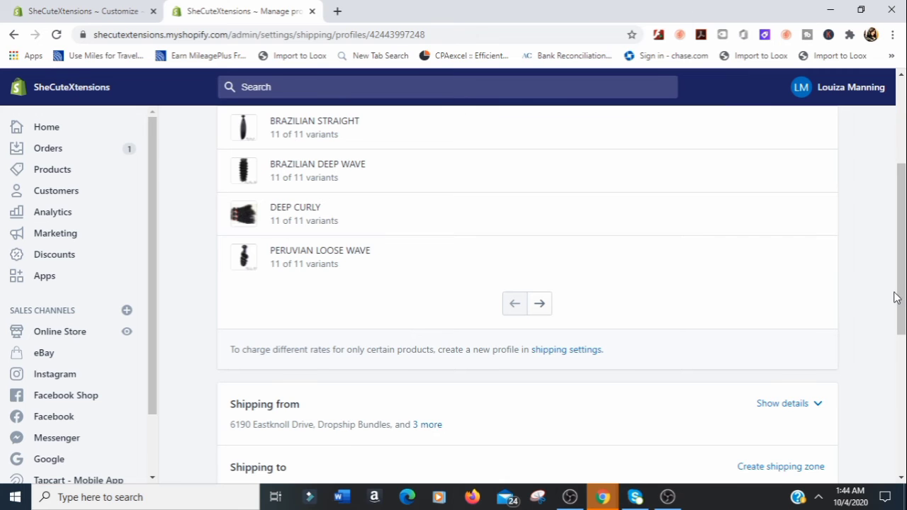
# Step: Open the Online Store section and return to the Boundless theme editor in the other browser tab
pyautogui.moveTo(900, 301); pyautogui.dragTo(871, 172)
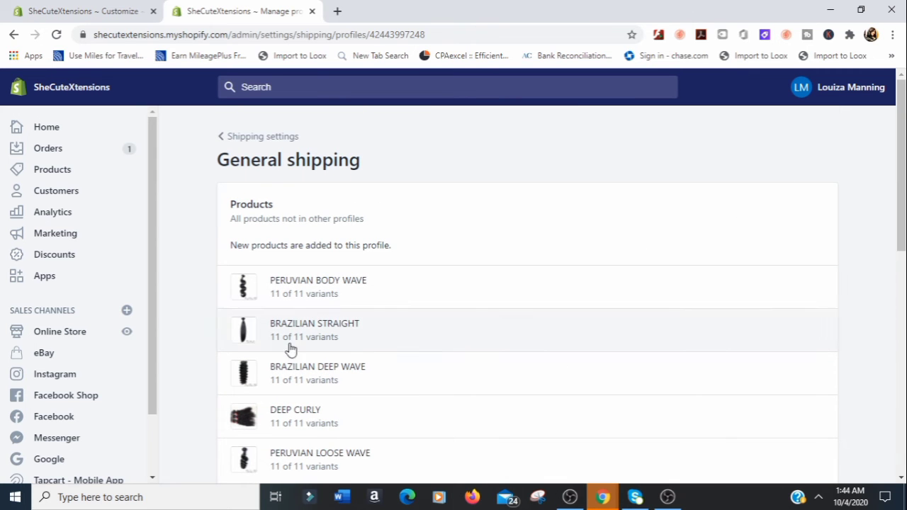
pyautogui.click(71, 337)
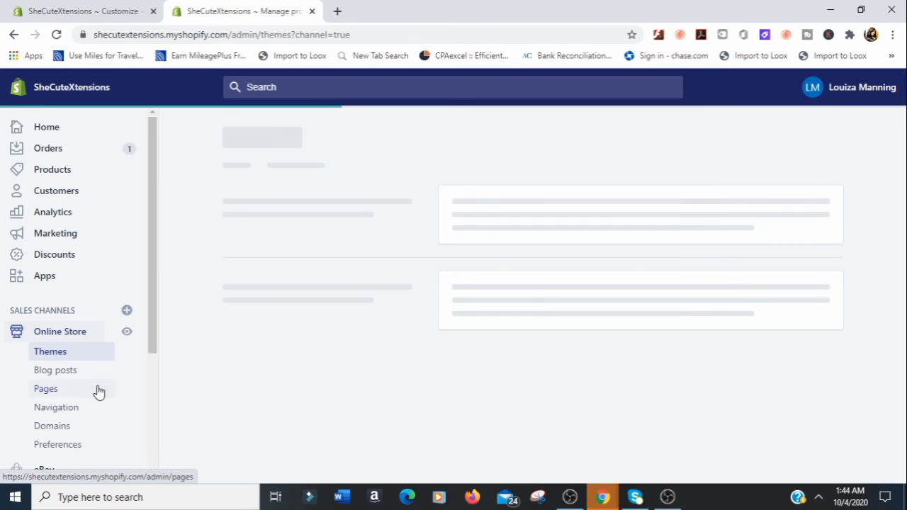
pyautogui.click(75, 12)
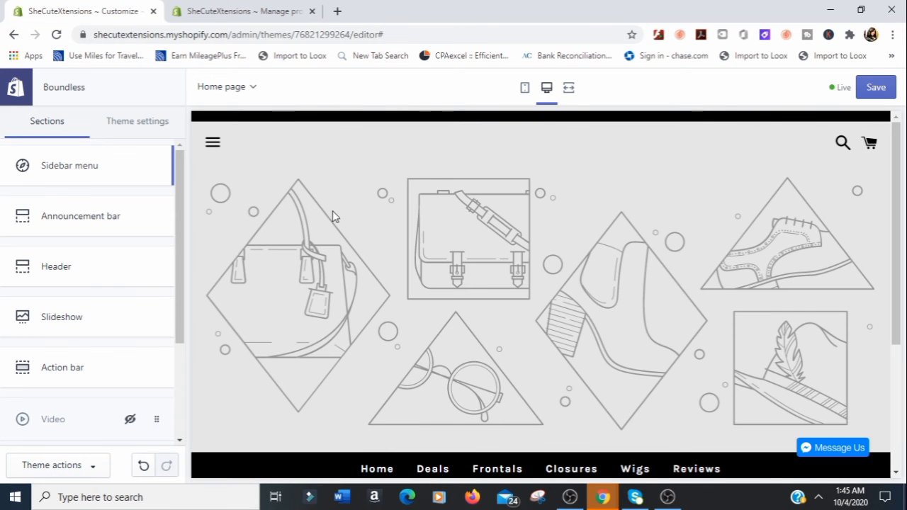
# Step: Look over the home page preview and the theme-wide settings list, and return to the list of sections
pyautogui.scroll(-3, 340, 208)
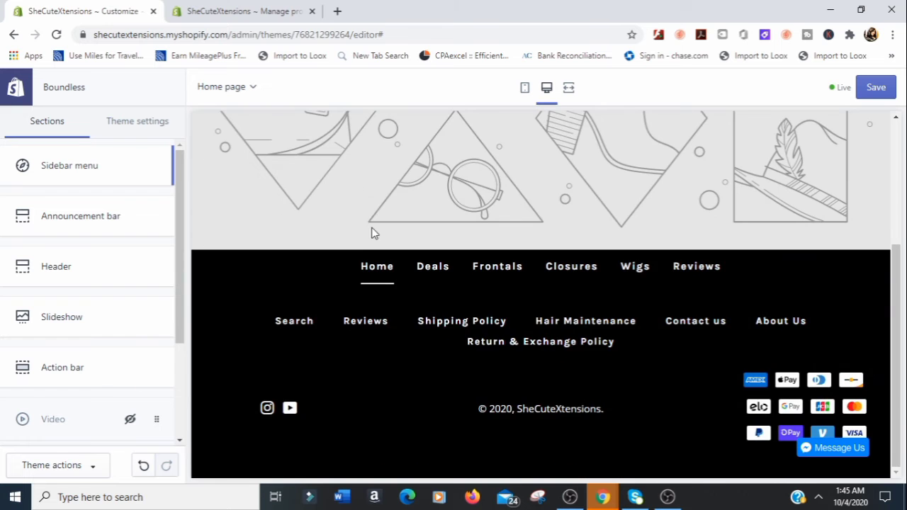
pyautogui.scroll(3, 354, 217)
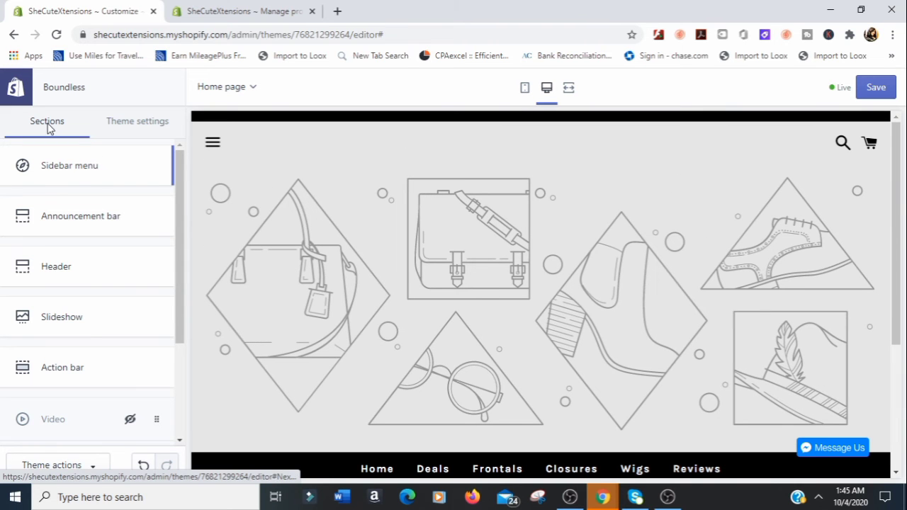
pyautogui.click(137, 126)
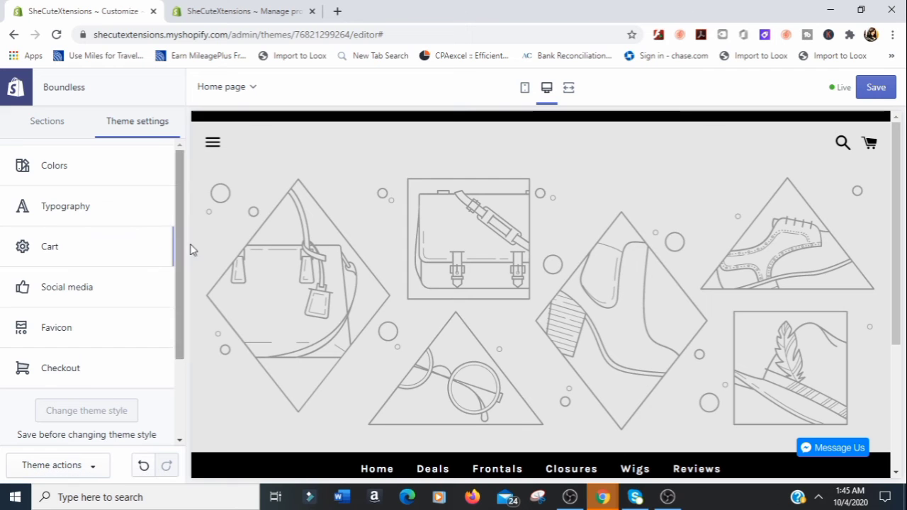
pyautogui.click(51, 127)
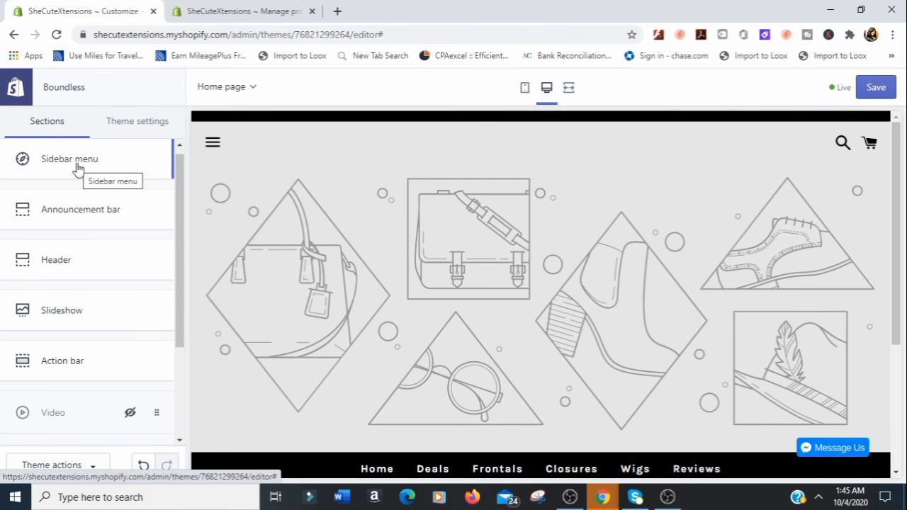
# Step: Assign Main menu as the primary menu of the Sidebar menu section
pyautogui.click(77, 167)
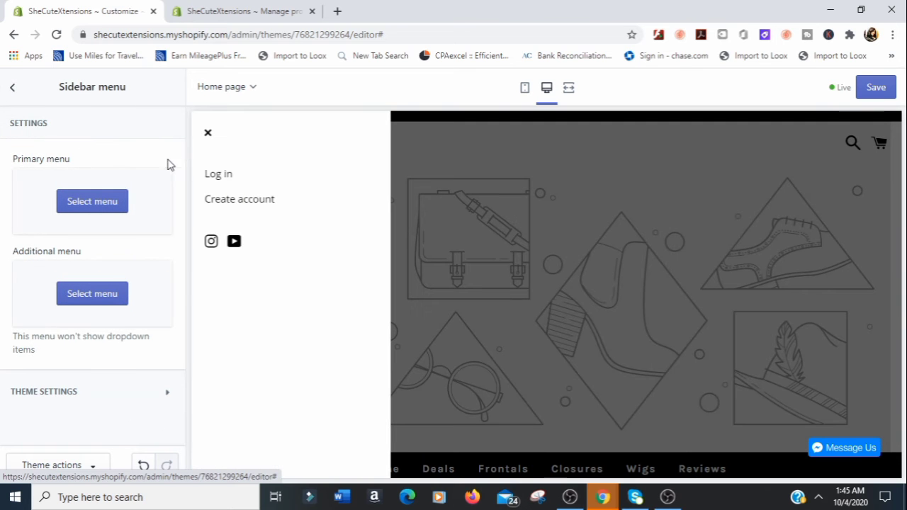
pyautogui.click(207, 133)
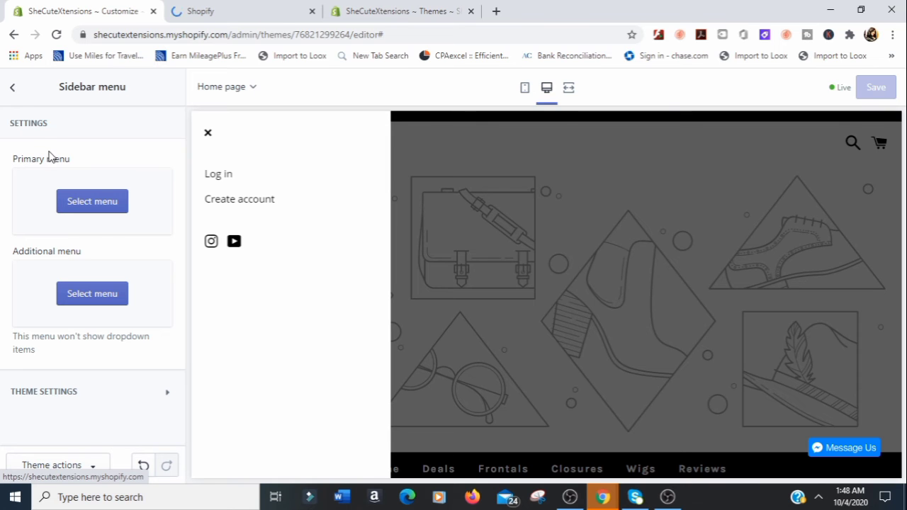
pyautogui.click(107, 197)
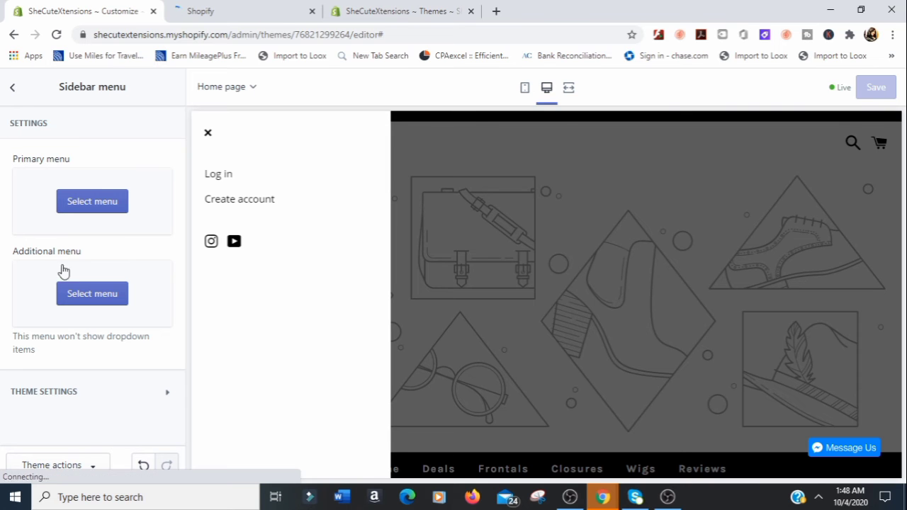
pyautogui.click(92, 208)
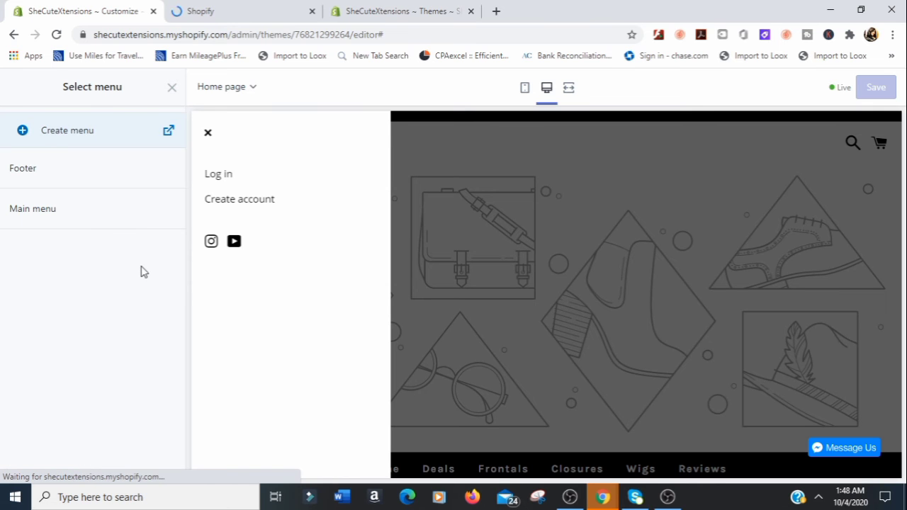
pyautogui.click(172, 88)
pyautogui.click(81, 210)
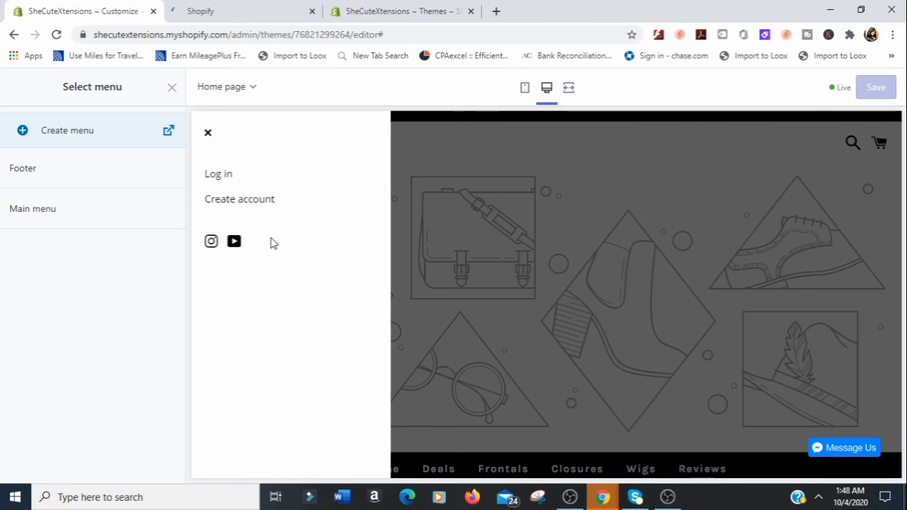
pyautogui.click(208, 132)
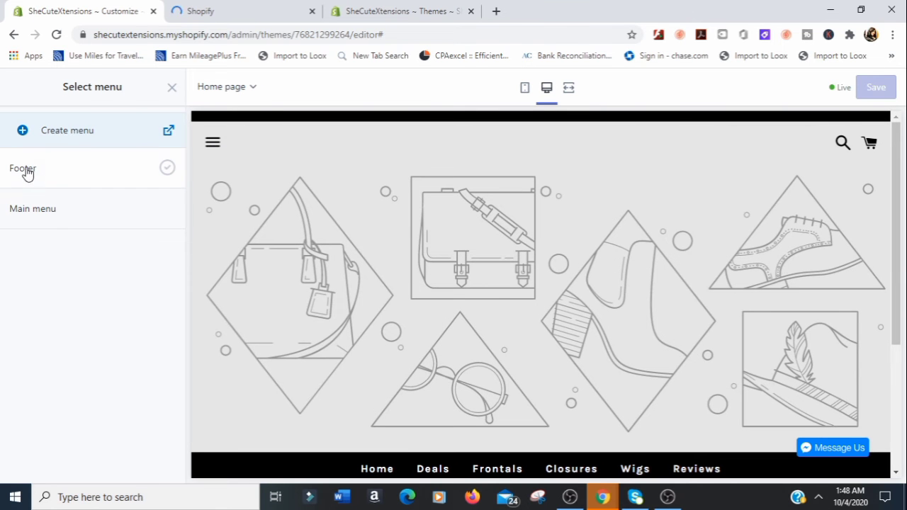
pyautogui.click(51, 219)
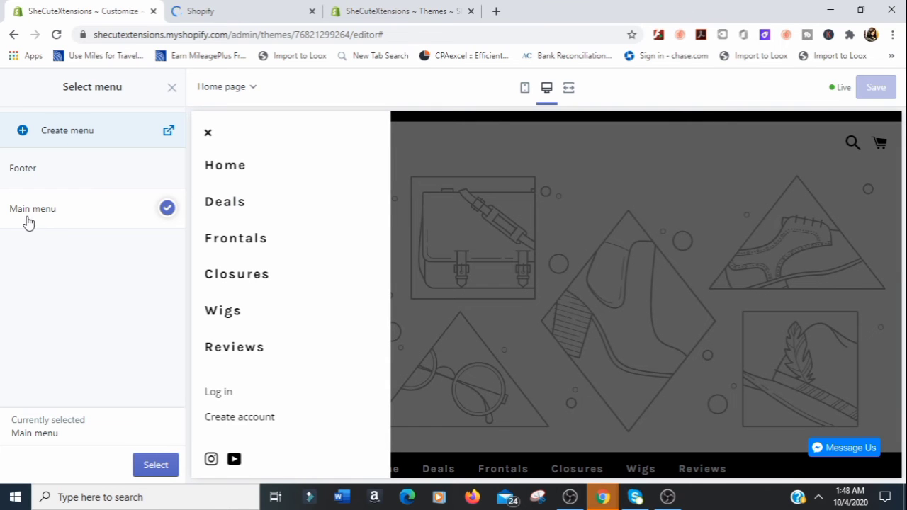
pyautogui.click(164, 470)
# Step: Return to the section list and check the sidebar menu's links in the home page preview
pyautogui.click(13, 88)
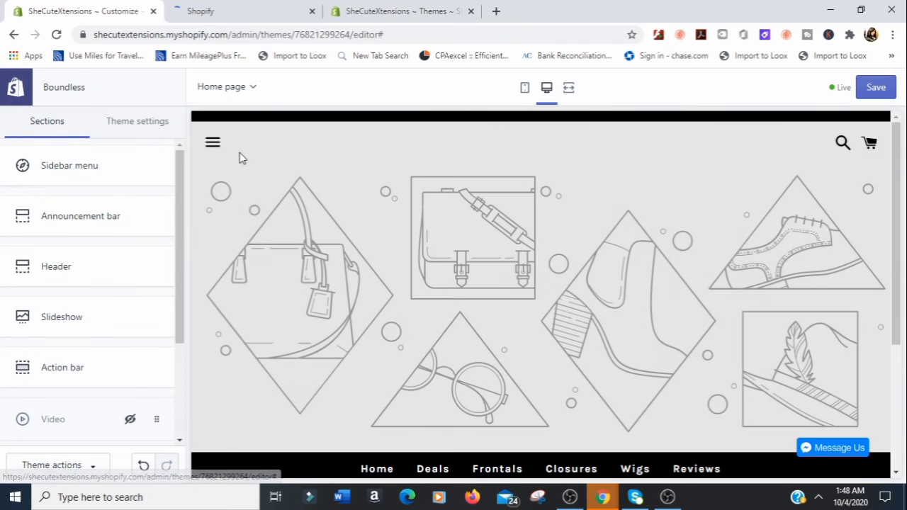
pyautogui.click(212, 145)
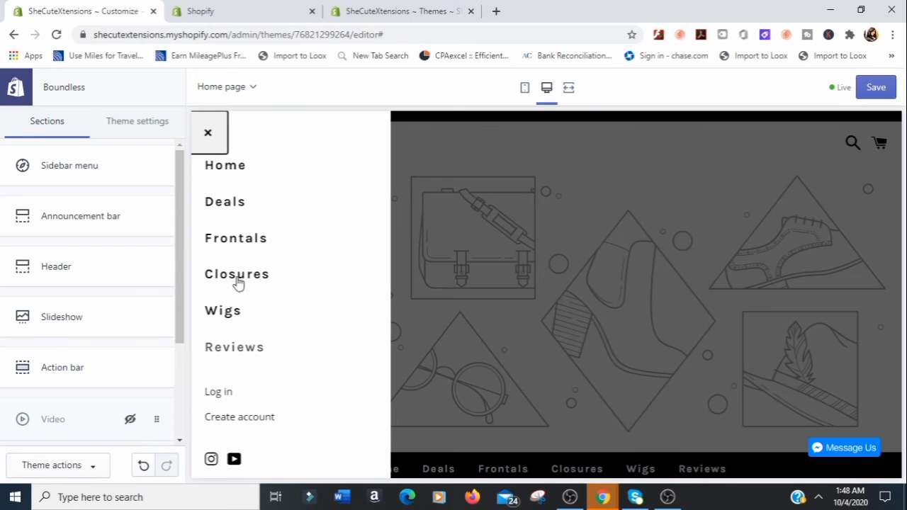
pyautogui.click(208, 133)
pyautogui.click(80, 216)
pyautogui.click(71, 226)
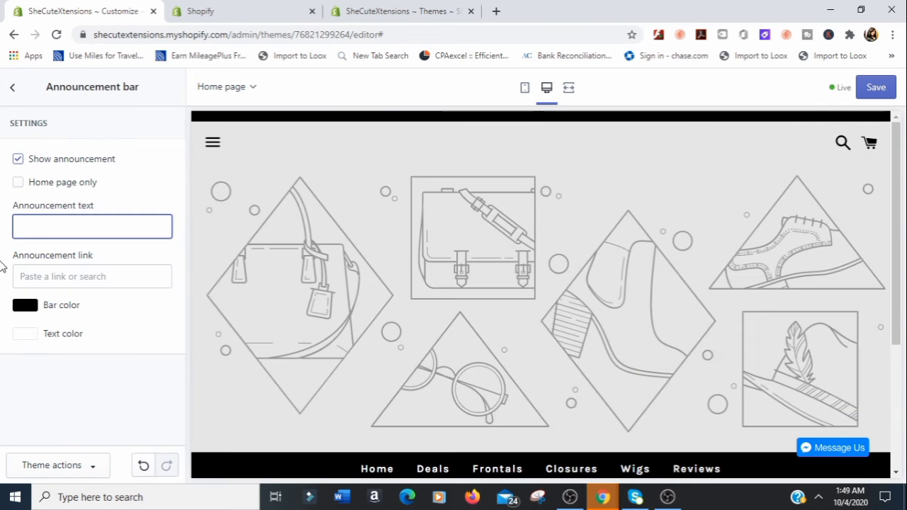
pyautogui.write('FREE')
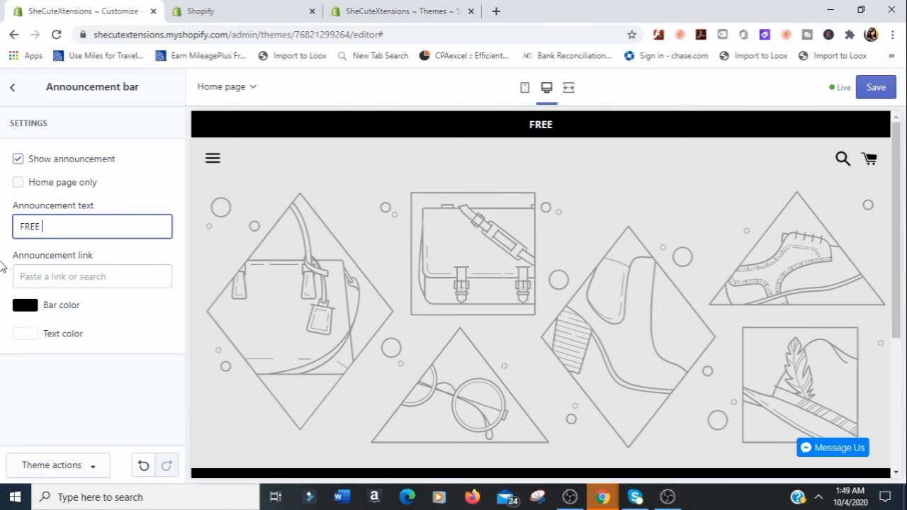
pyautogui.write(' SHIPPING')
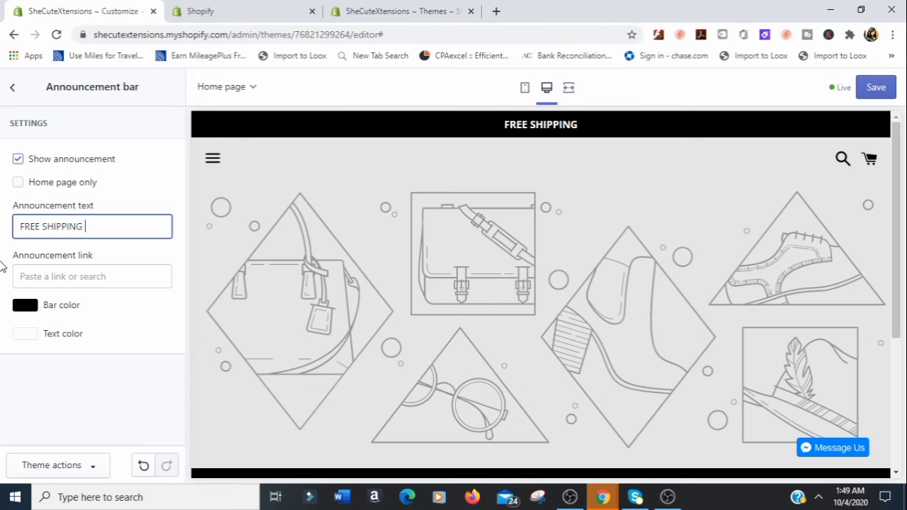
pyautogui.write('THIS')
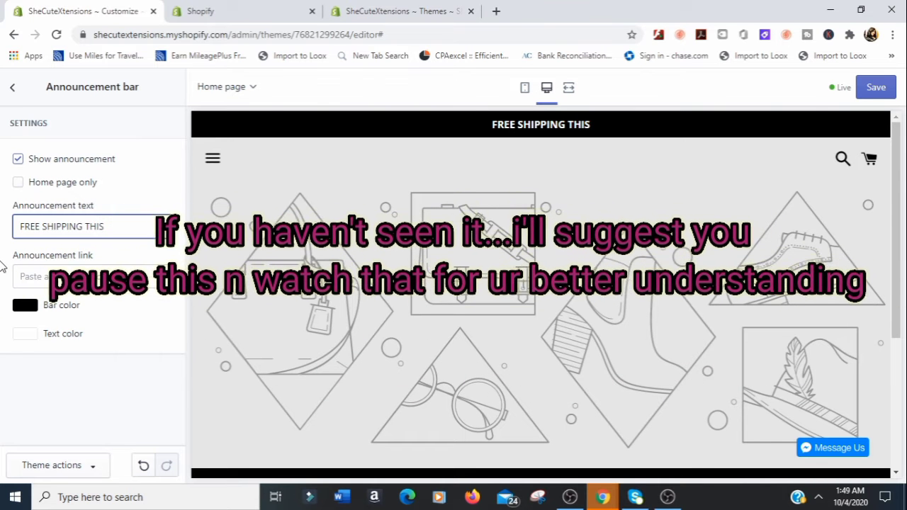
pyautogui.press('BackSpace')
pyautogui.press('BackSpace')
pyautogui.press('BackSpace')
pyautogui.press('BackSpace')
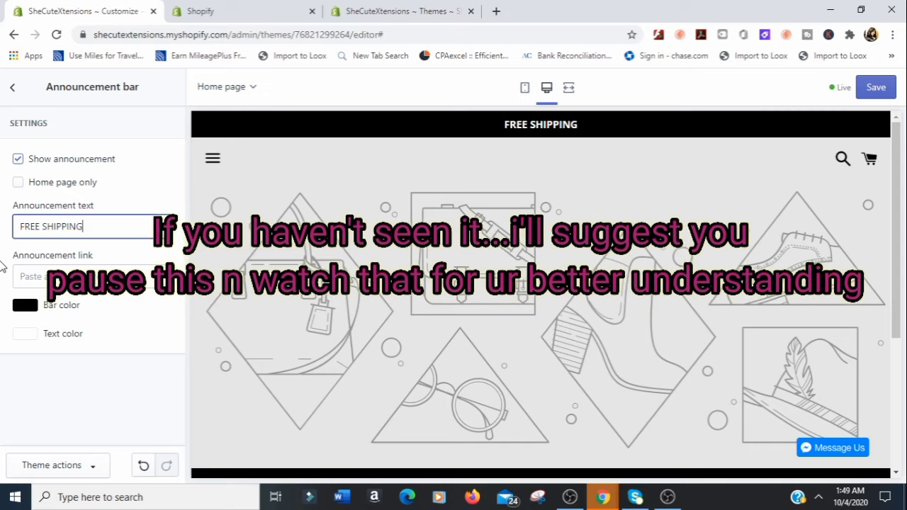
pyautogui.press('BackSpace')
pyautogui.press('BackSpace')
pyautogui.press('BackSpace')
pyautogui.press('BackSpace')
pyautogui.press('BackSpace')
pyautogui.press('BackSpace')
pyautogui.press('BackSpace')
pyautogui.press('BackSpace')
pyautogui.press('BackSpace')
pyautogui.press('BackSpace')
pyautogui.press('BackSpace')
pyautogui.press('BackSpace')
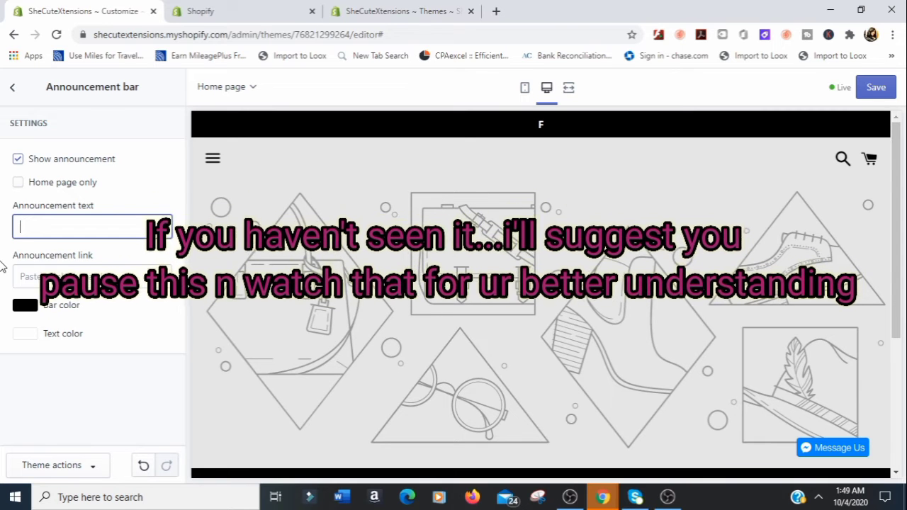
pyautogui.press('BackSpace')
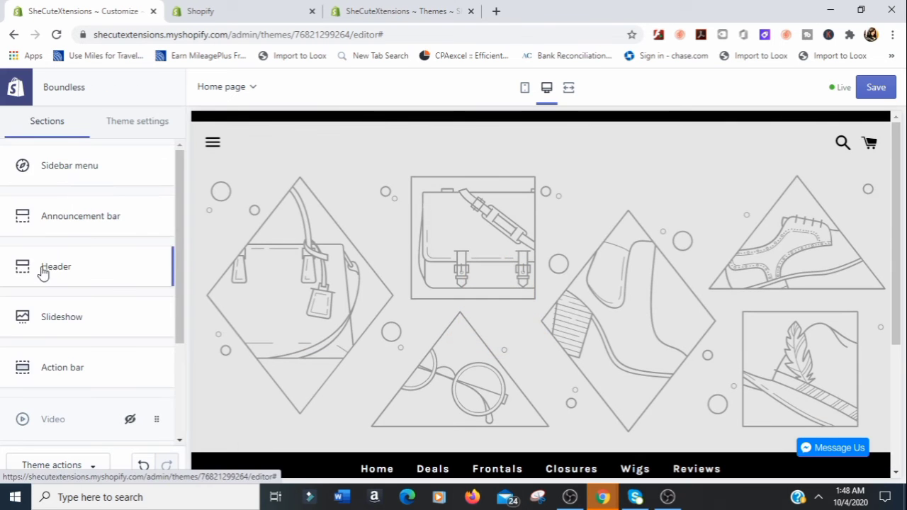
# Step: Set the Announcement bar's text to "SUBSCRIBE AND GET $10 TODAY"
pyautogui.click(97, 216)
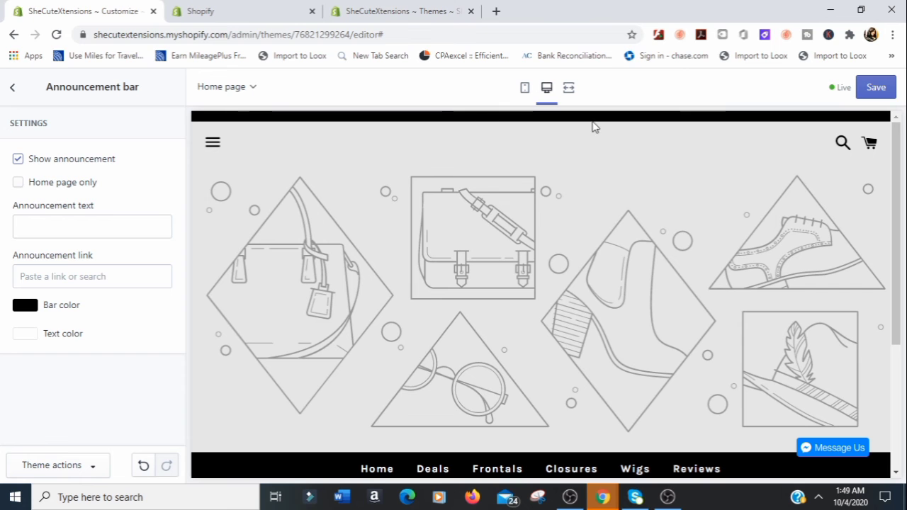
pyautogui.click(46, 228)
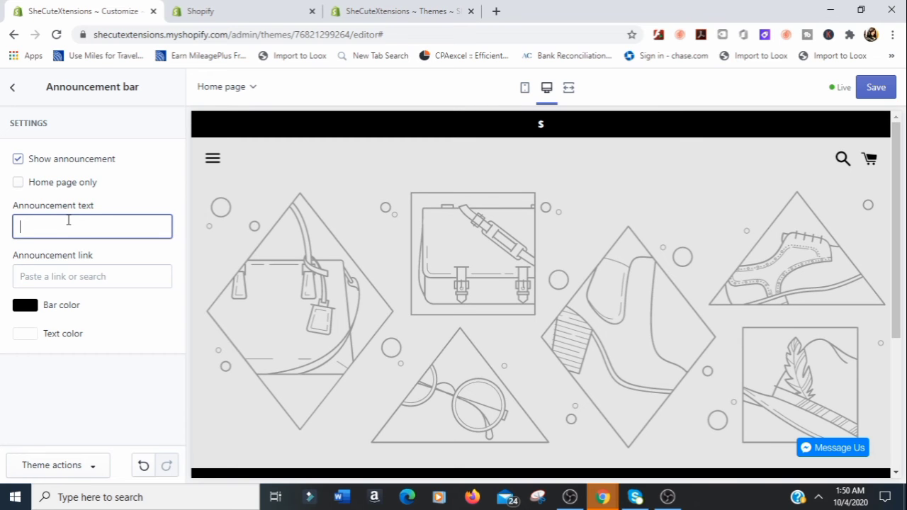
pyautogui.write('SUBSCRIBE AND ')
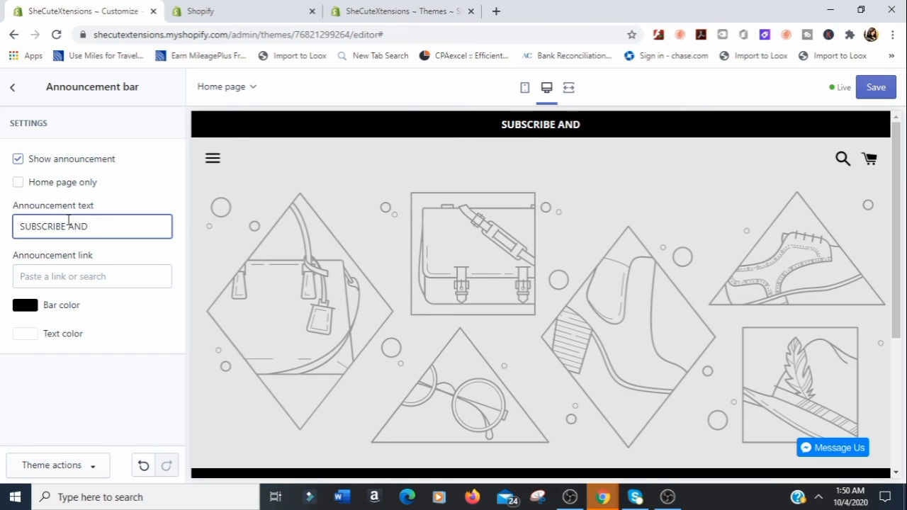
pyautogui.write('GET')
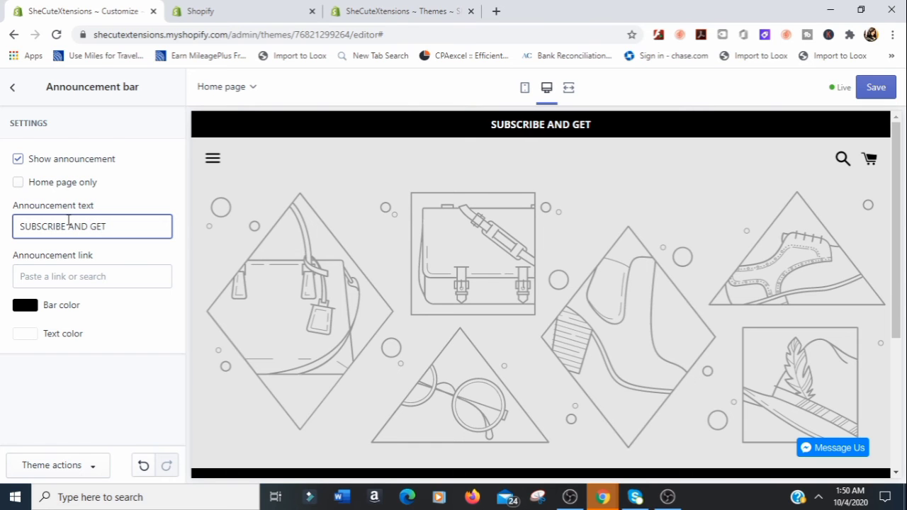
pyautogui.write(' $1')
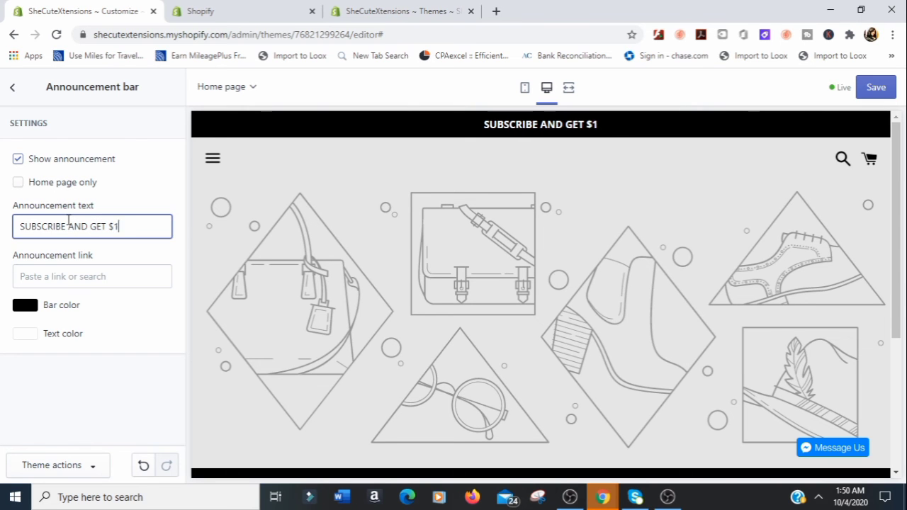
pyautogui.write('0 TODAY')
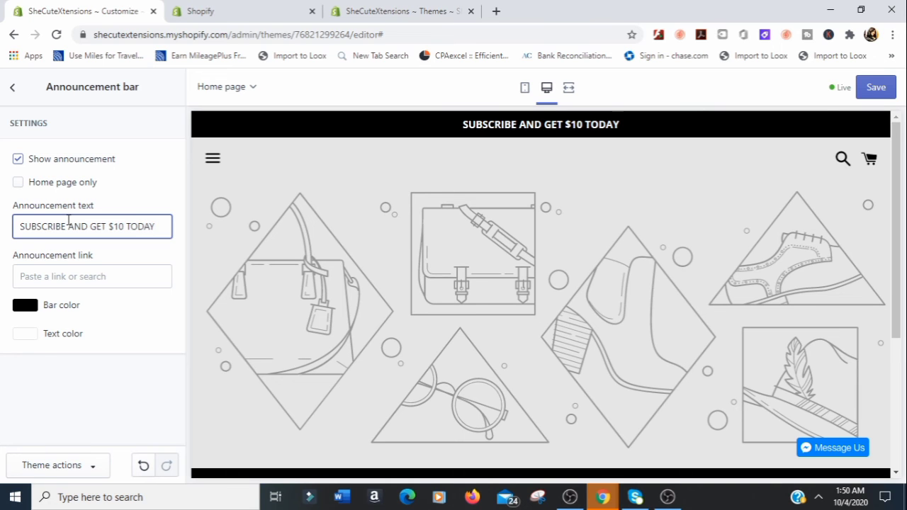
# Step: Leave the announcement link empty and set the announcement bar's text color to light pink, #FC92A2
pyautogui.click(76, 277)
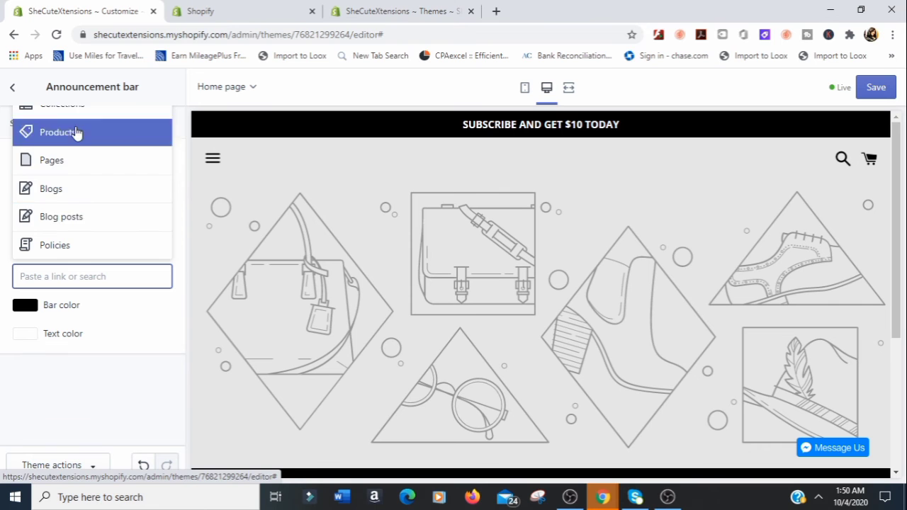
pyautogui.click(122, 345)
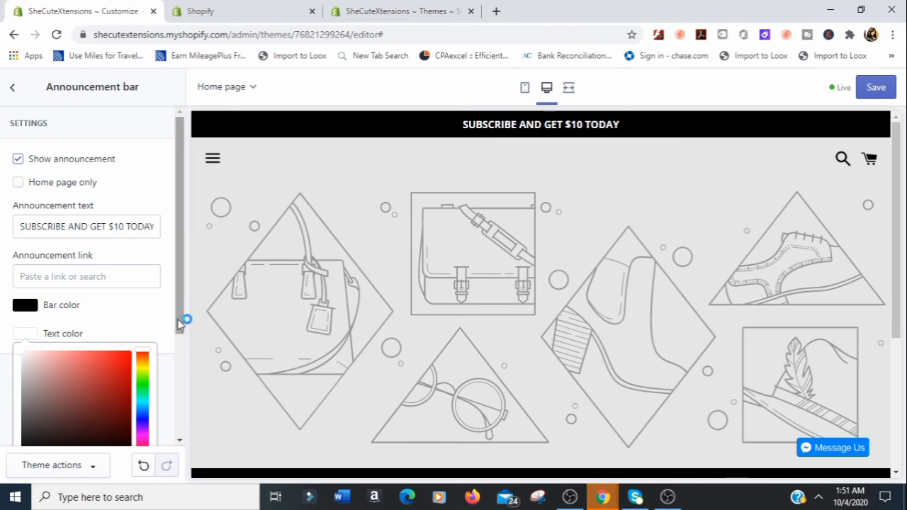
pyautogui.moveTo(179, 318); pyautogui.dragTo(179, 358)
pyautogui.click(144, 388)
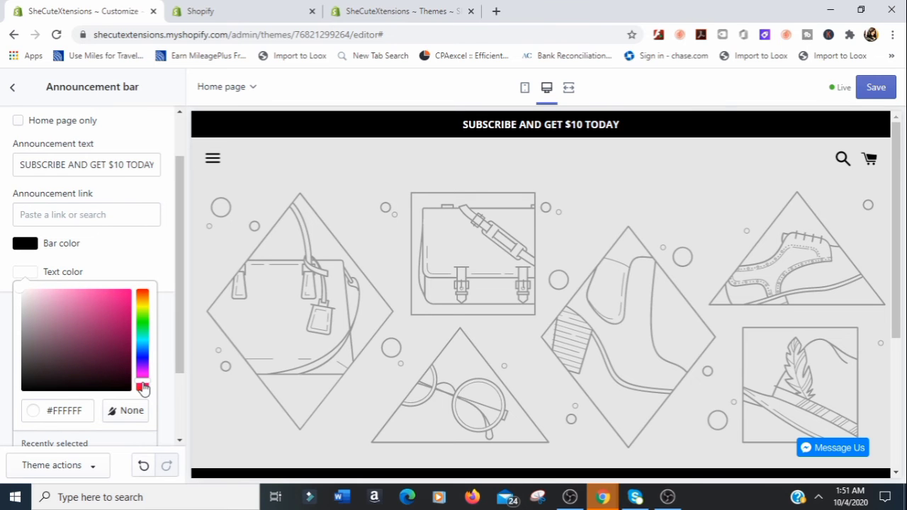
pyautogui.click(145, 394)
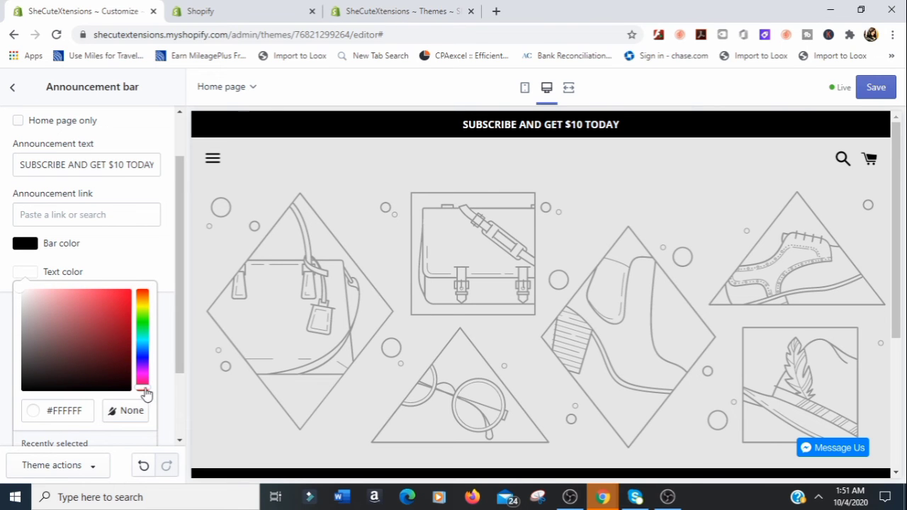
pyautogui.click(67, 289)
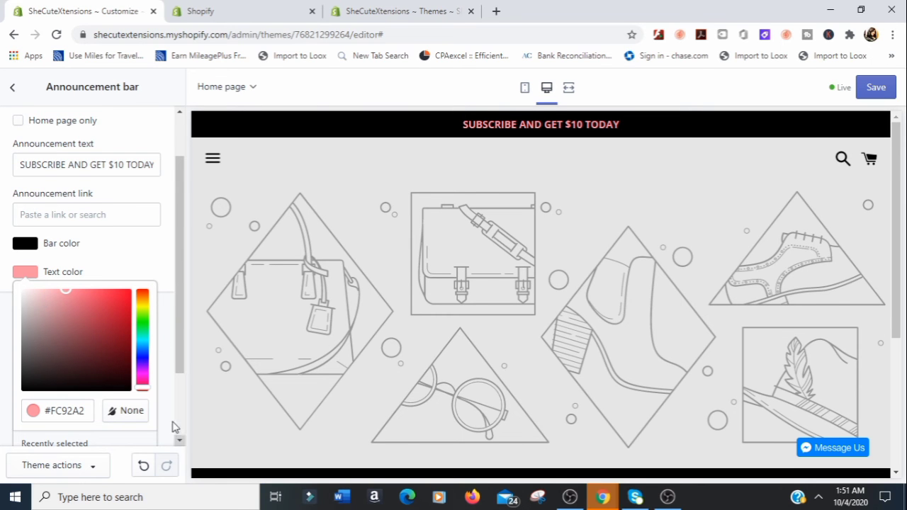
pyautogui.moveTo(178, 367); pyautogui.dragTo(177, 454)
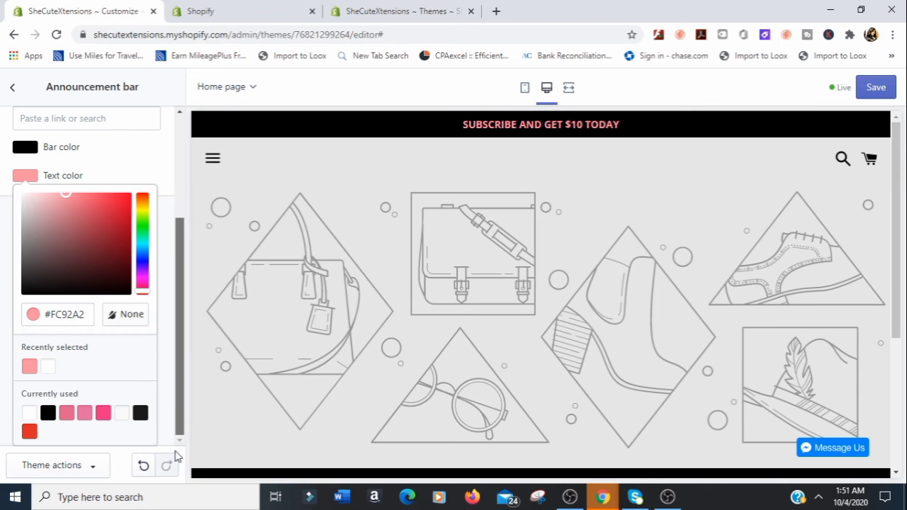
# Step: Preview the announcement bar in the mobile view and return to the desktop view
pyautogui.moveTo(177, 394); pyautogui.dragTo(199, 292)
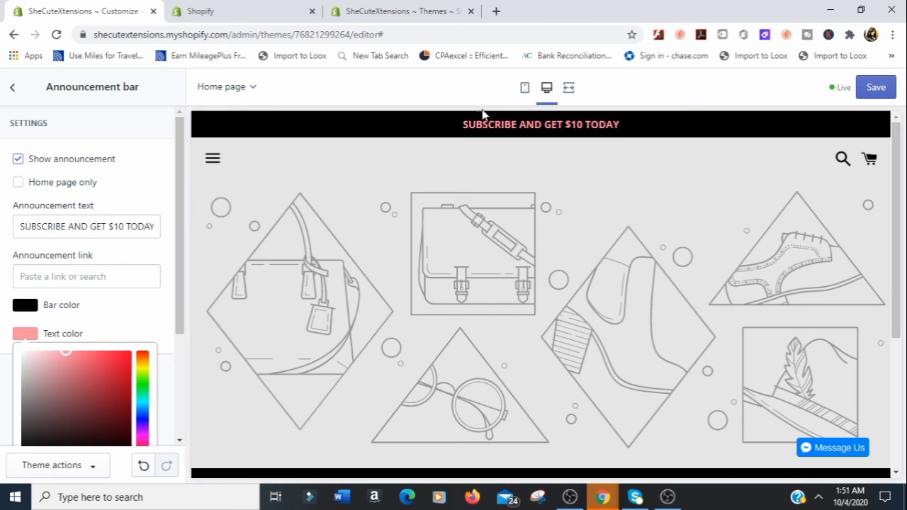
pyautogui.click(524, 91)
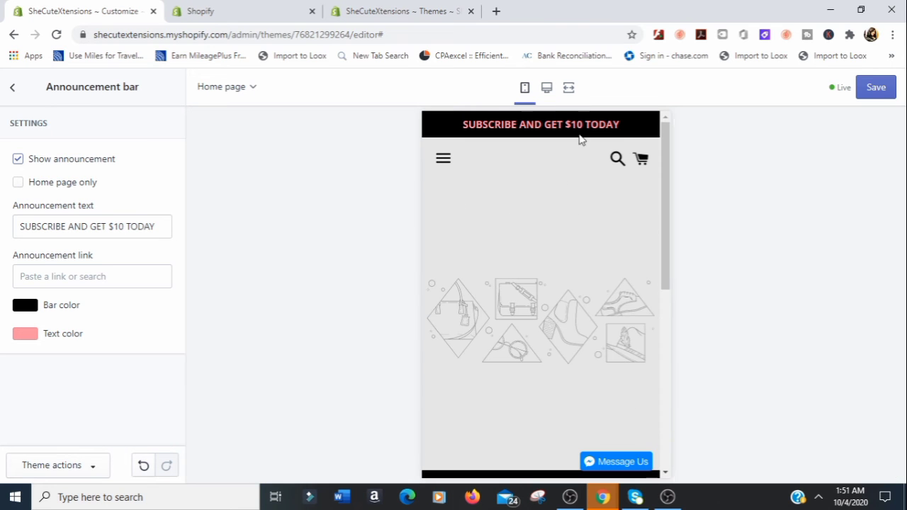
pyautogui.click(546, 89)
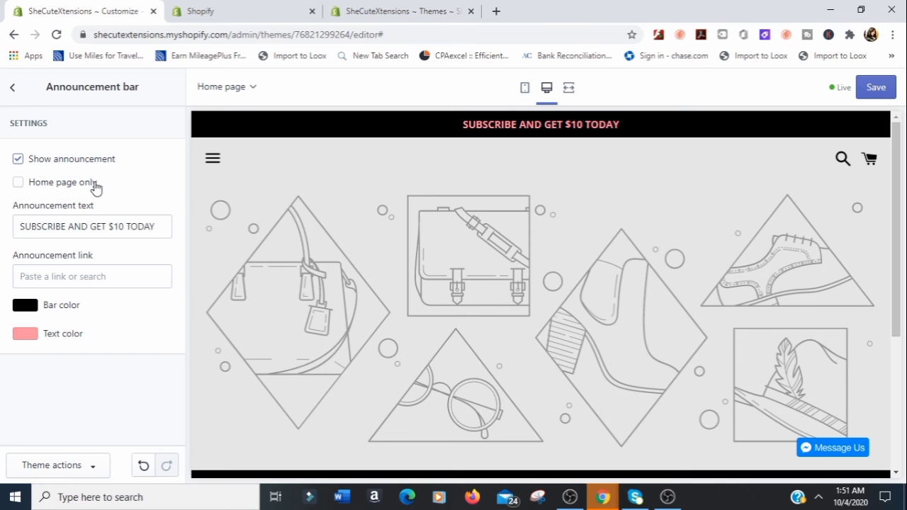
# Step: Try the announcement bar's Home page only option and switch it off again
pyautogui.click(18, 184)
pyautogui.click(19, 183)
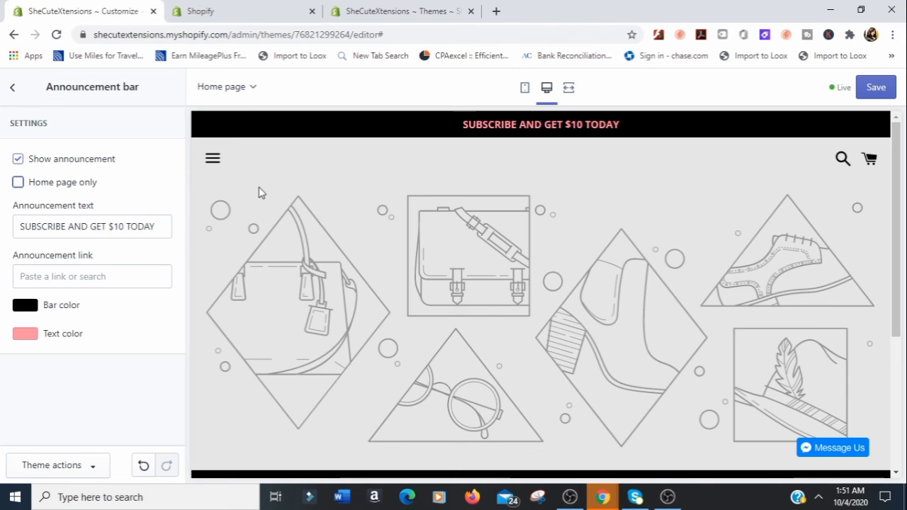
# Step: Set the Header section's logo to the script-style SheCute Xtensions image with the tagline from the image library
pyautogui.click(12, 90)
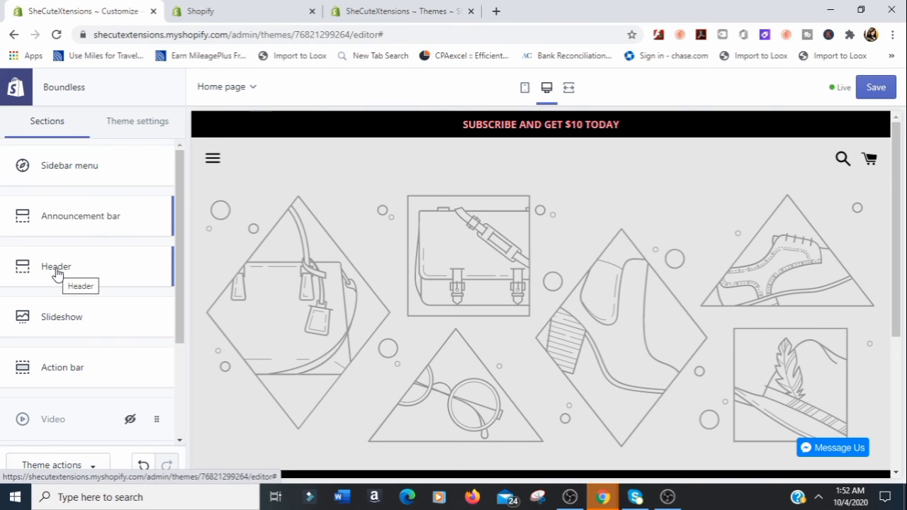
pyautogui.click(56, 273)
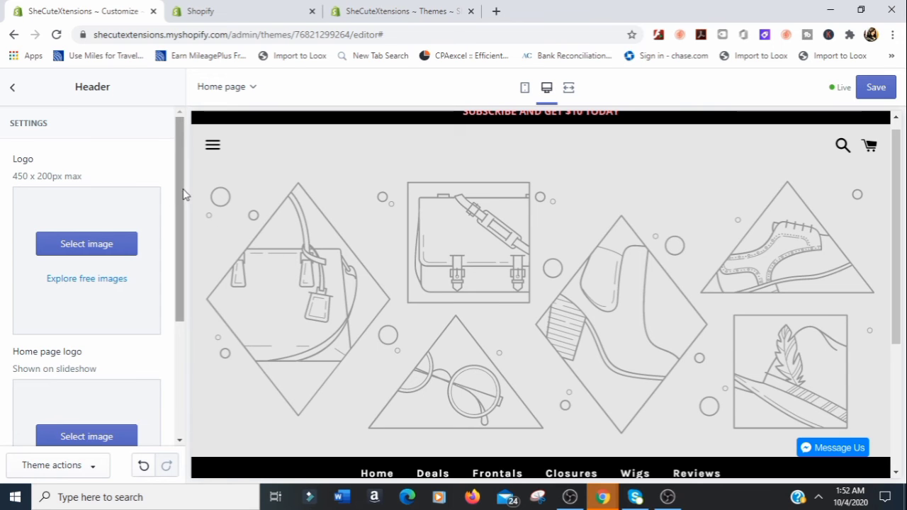
pyautogui.moveTo(180, 196)
pyautogui.mouseDown()
pyautogui.moveTo(197, 260)
pyautogui.moveTo(188, 211)
pyautogui.mouseUp()
pyautogui.click(85, 211)
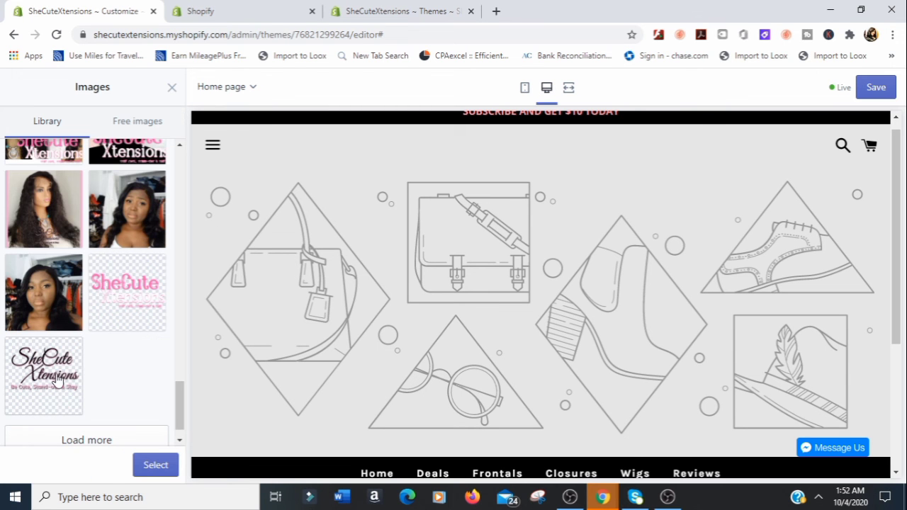
pyautogui.click(58, 379)
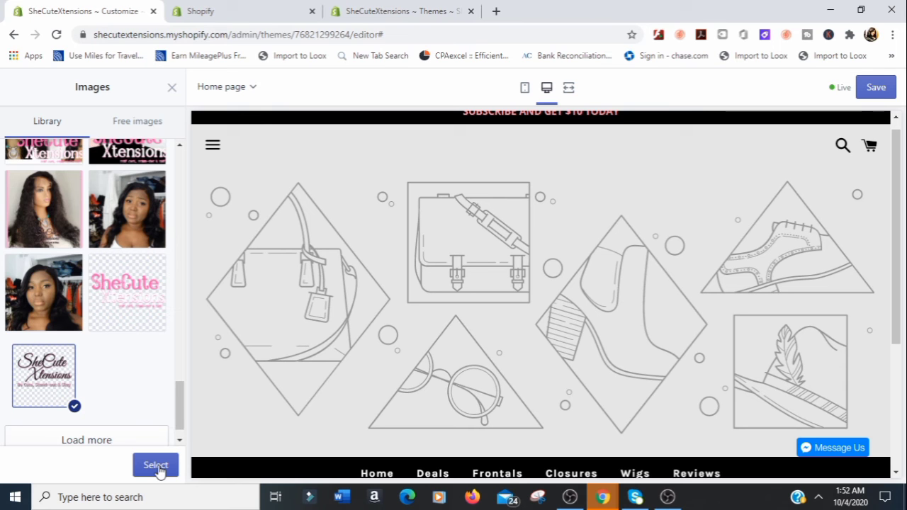
pyautogui.click(157, 466)
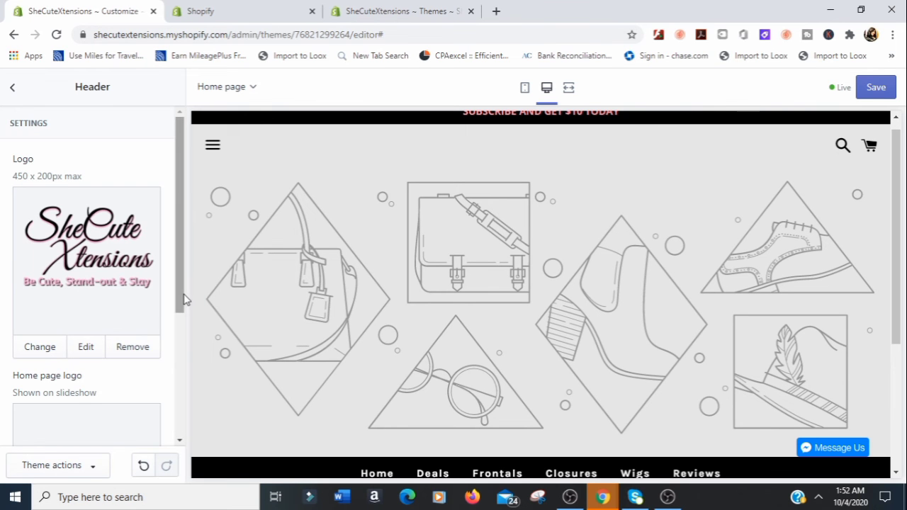
# Step: Use the same script-style SheCute Xtensions image as the header's Home page logo and return to the section list
pyautogui.moveTo(181, 301); pyautogui.dragTo(182, 318)
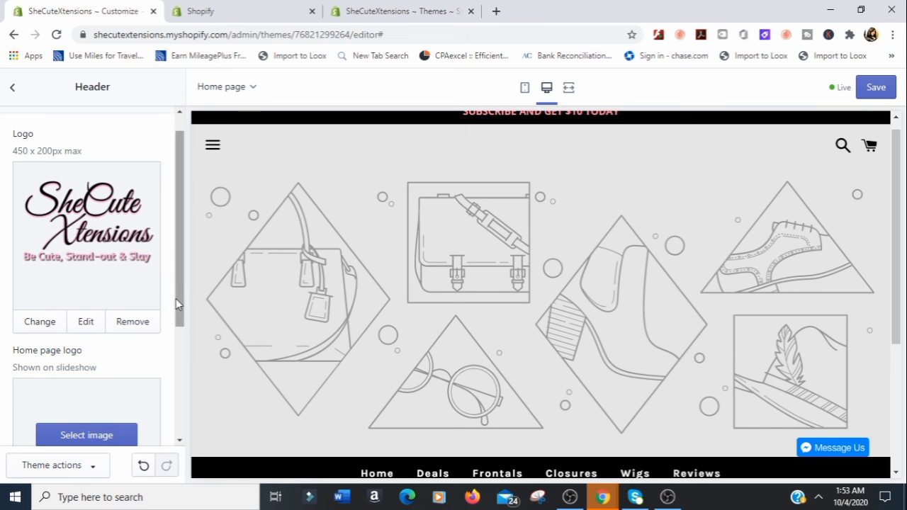
pyautogui.moveTo(183, 298); pyautogui.dragTo(174, 370)
pyautogui.click(99, 303)
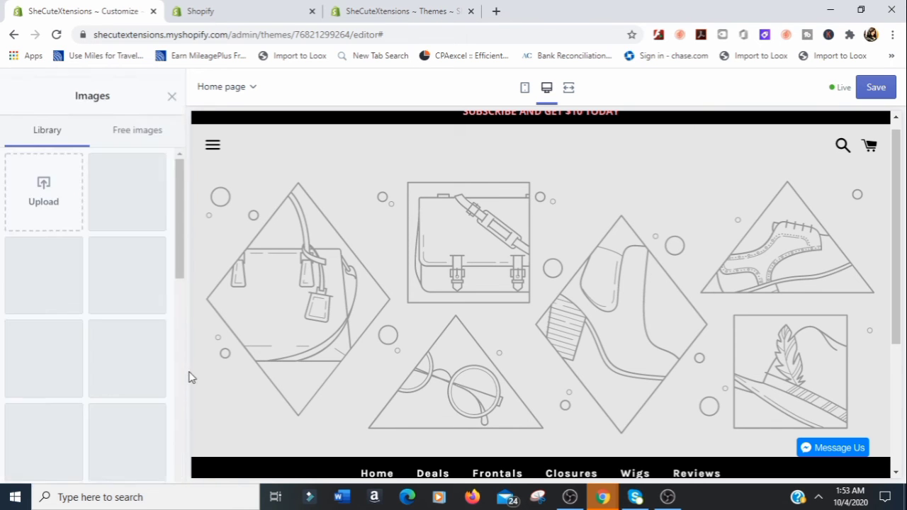
pyautogui.moveTo(182, 197); pyautogui.dragTo(141, 441)
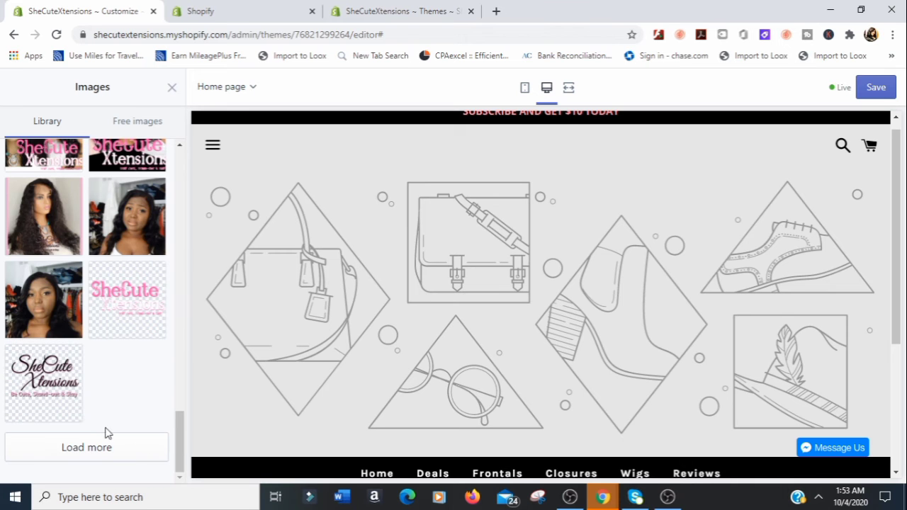
pyautogui.click(54, 394)
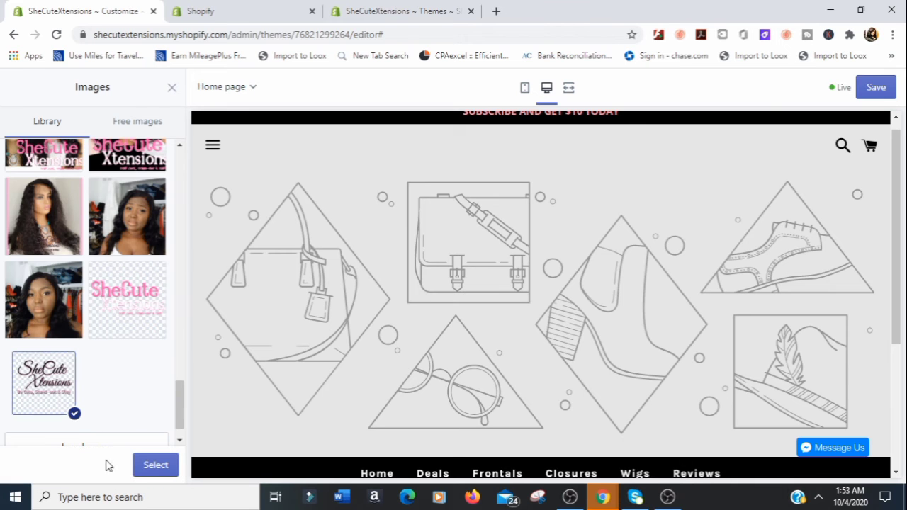
pyautogui.click(160, 466)
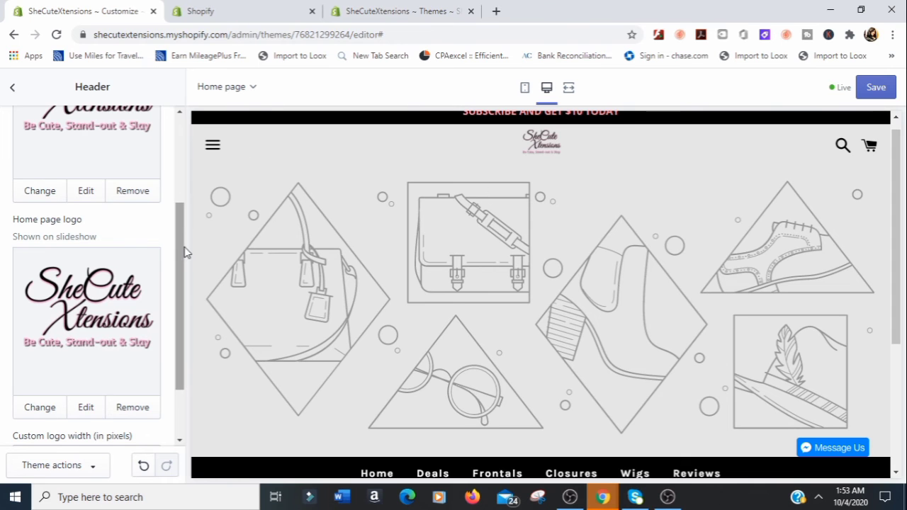
pyautogui.moveTo(183, 253); pyautogui.dragTo(192, 121)
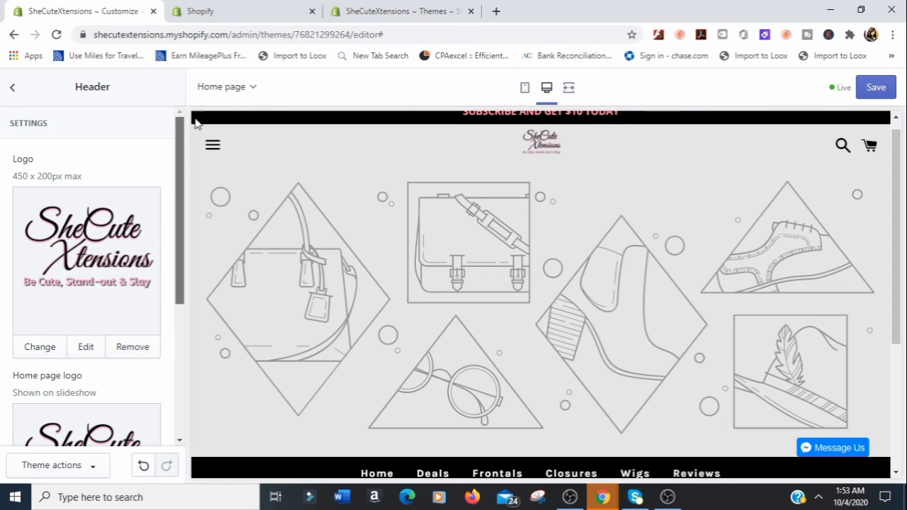
pyautogui.click(13, 90)
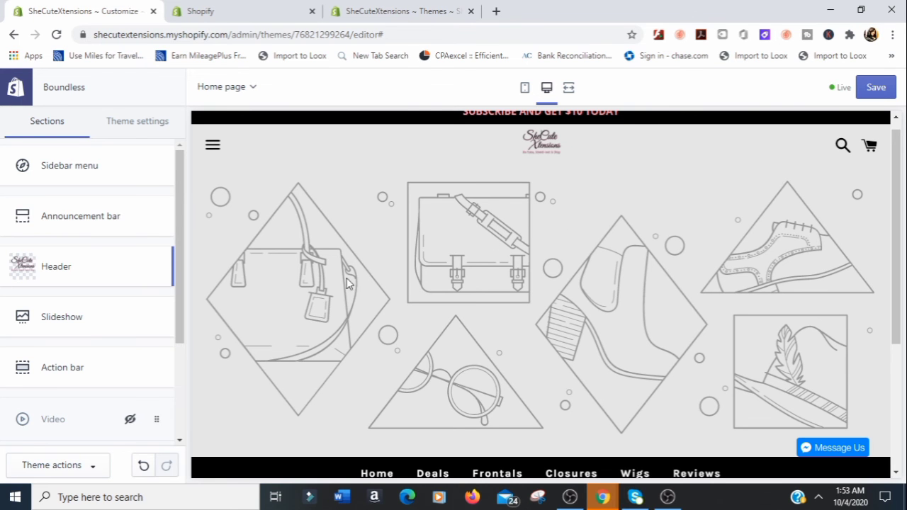
# Step: Set the Slideshow section's image slide to the first "SOFT & BEAUTIFUL" banner in the image library
pyautogui.scroll(-1, 43, 259)
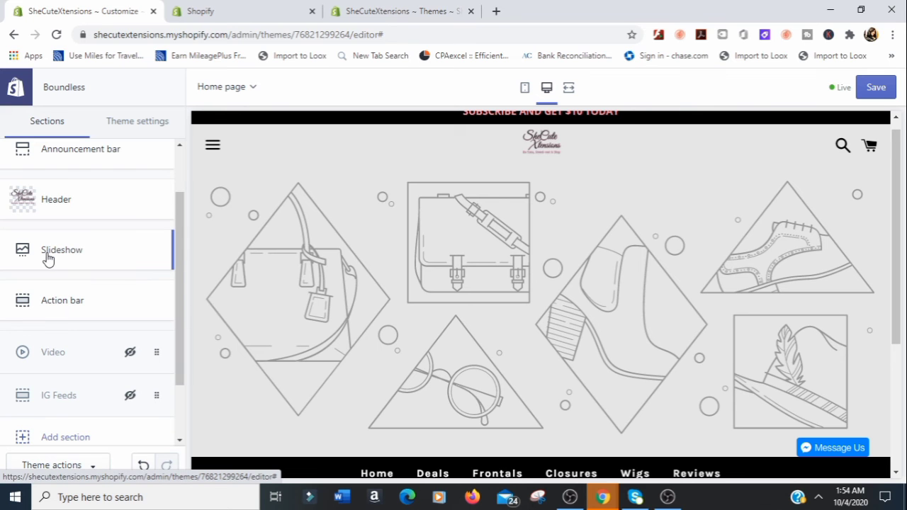
pyautogui.click(48, 257)
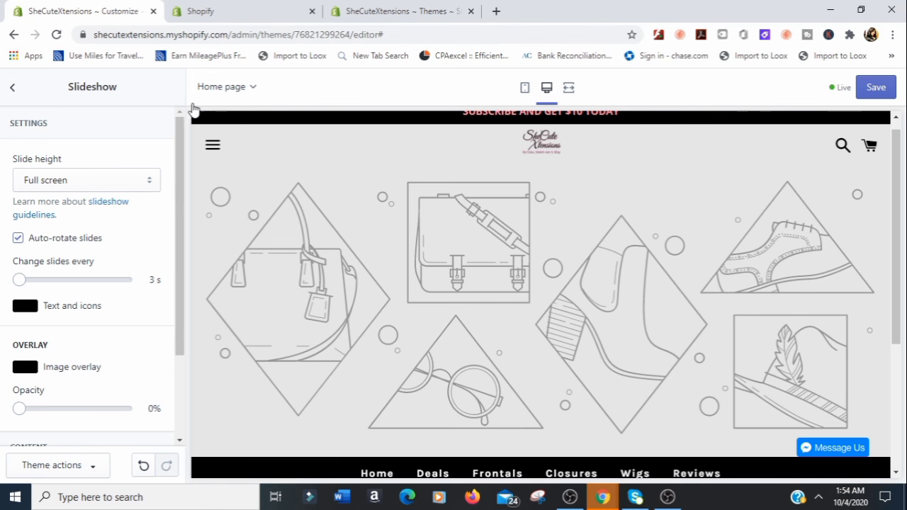
pyautogui.moveTo(182, 243); pyautogui.dragTo(183, 349)
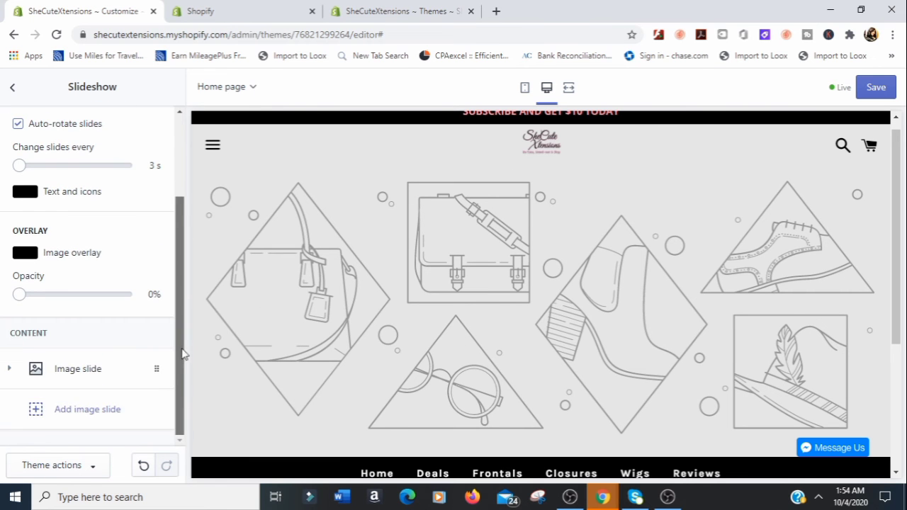
pyautogui.click(62, 370)
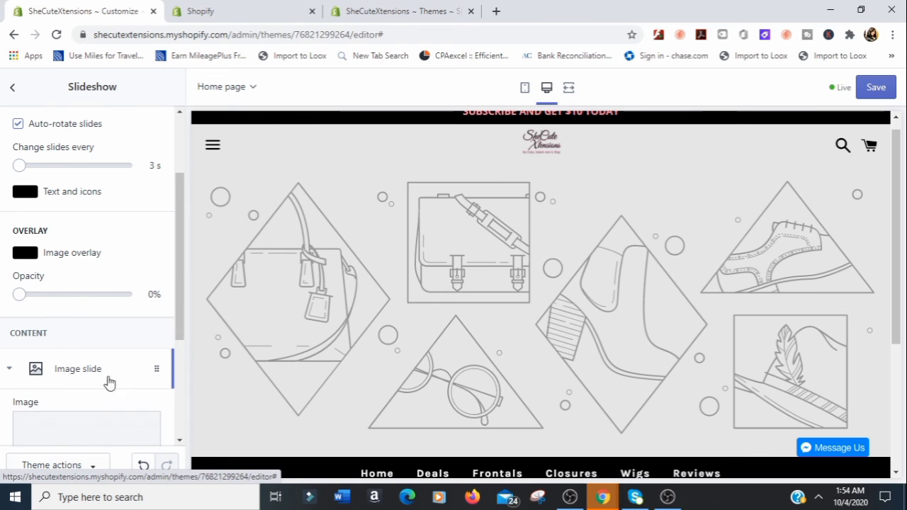
pyautogui.moveTo(180, 262); pyautogui.dragTo(202, 344)
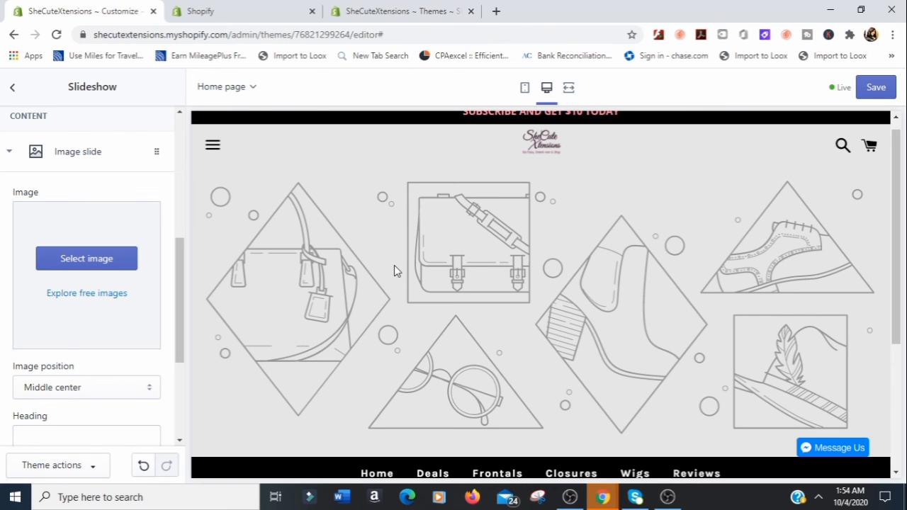
pyautogui.click(99, 260)
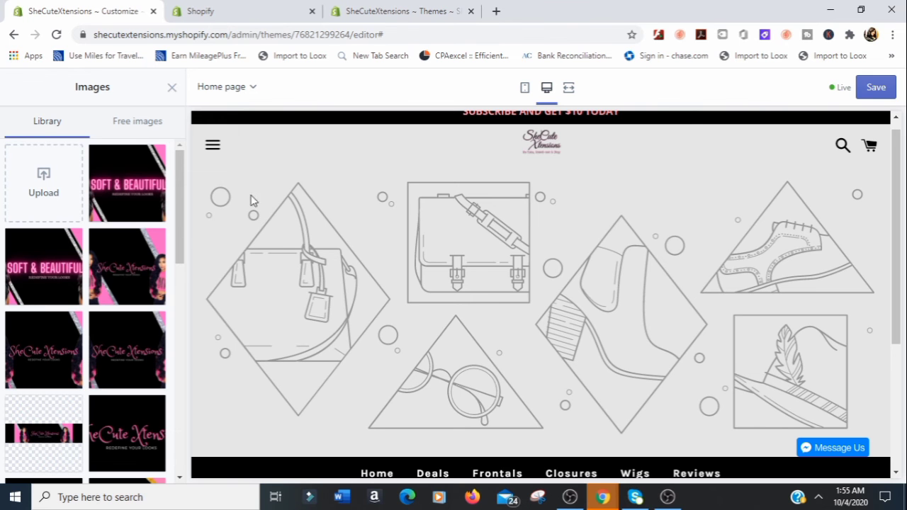
pyautogui.click(117, 186)
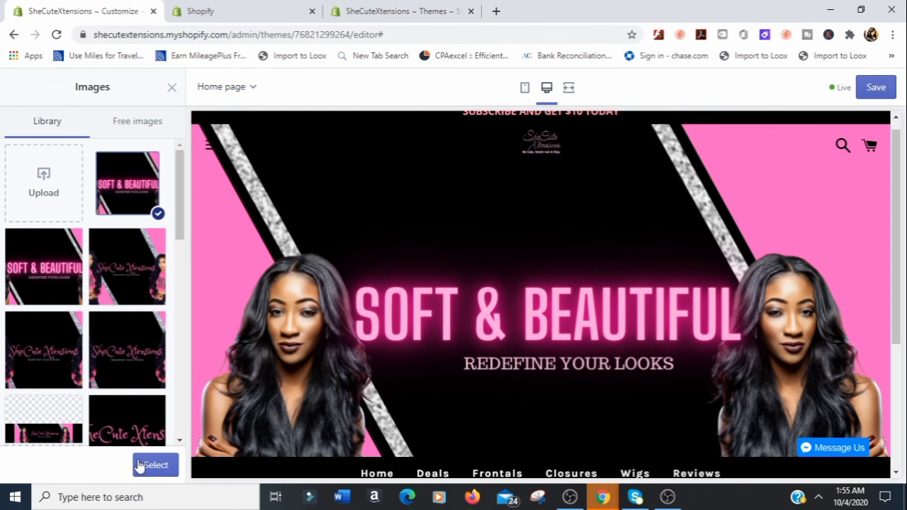
pyautogui.click(169, 473)
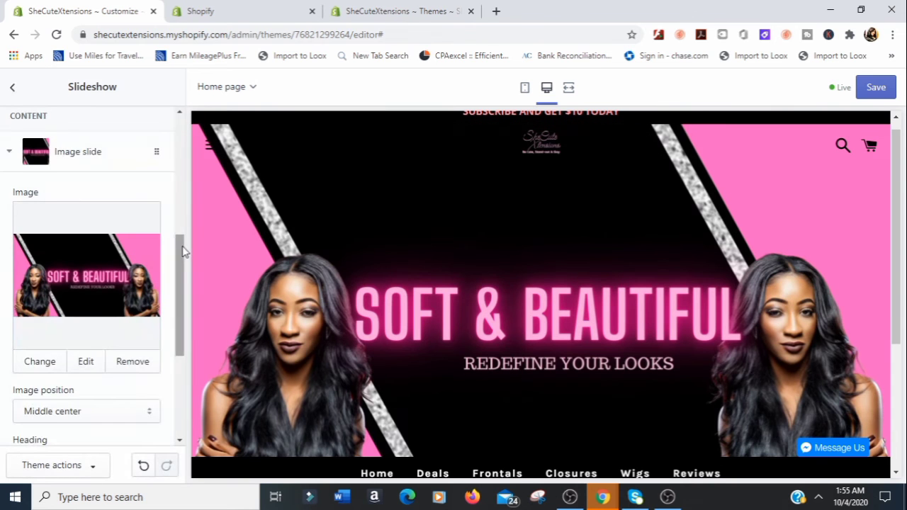
# Step: Check the slideshow banner on the desktop home page and in the mobile view
pyautogui.moveTo(182, 252); pyautogui.dragTo(241, 180)
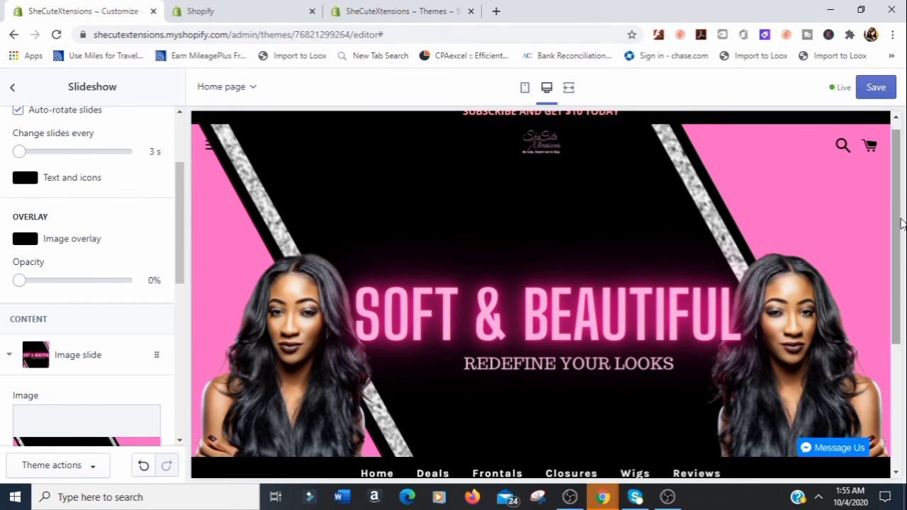
pyautogui.moveTo(897, 225); pyautogui.dragTo(895, 214)
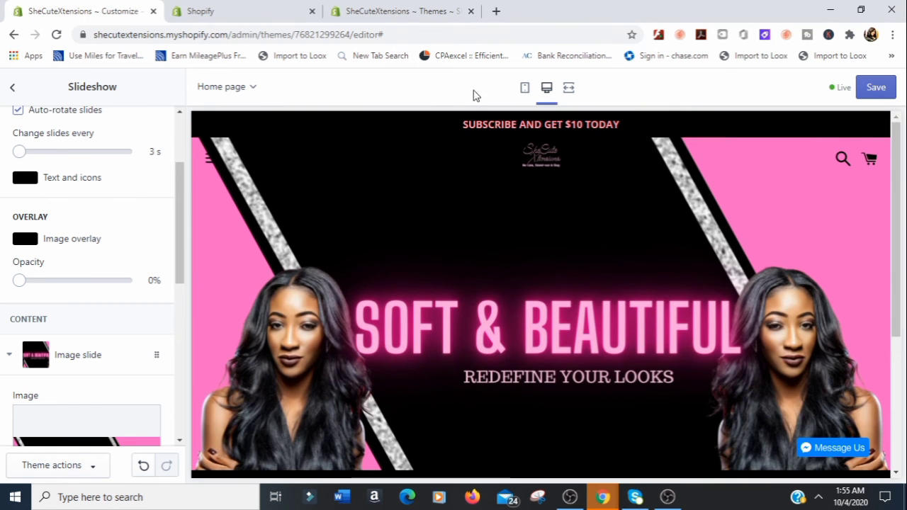
pyautogui.click(525, 90)
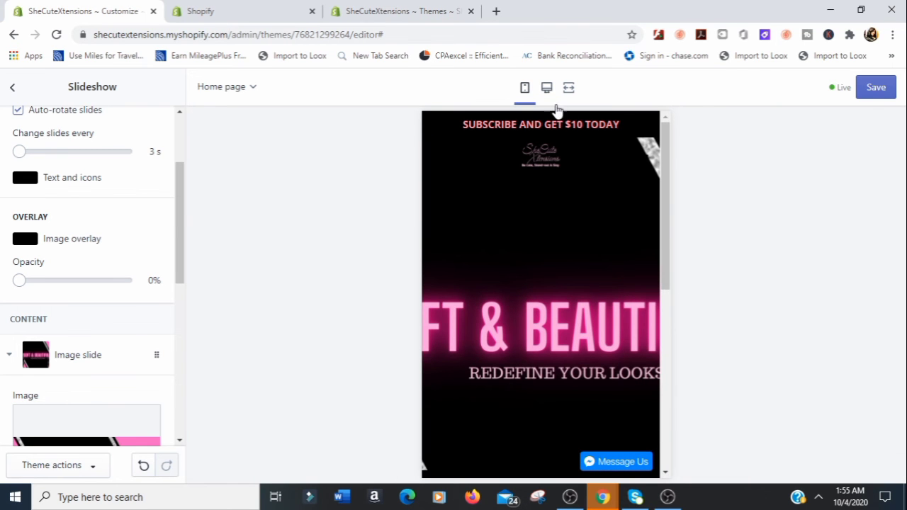
# Step: Set the slideshow's slide height to Adapt to first image and check the banner in the desktop view
pyautogui.moveTo(181, 214); pyautogui.dragTo(201, 127)
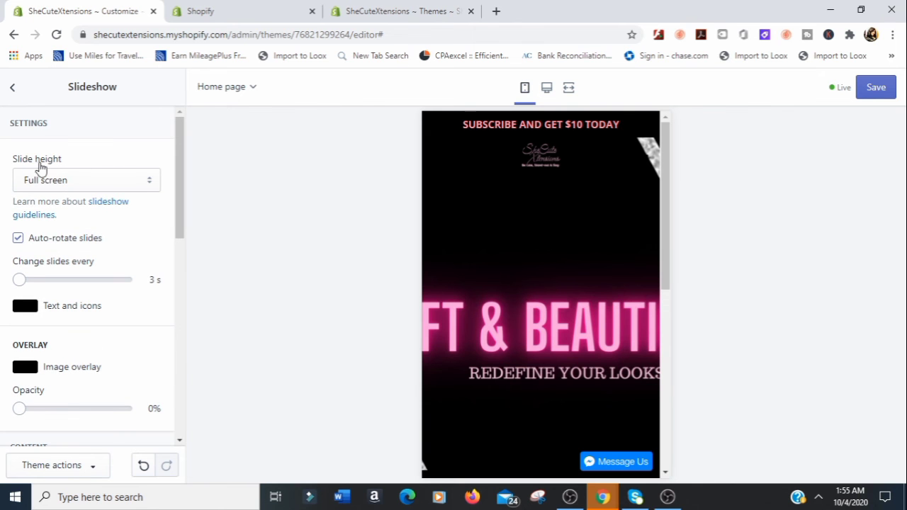
pyautogui.click(150, 184)
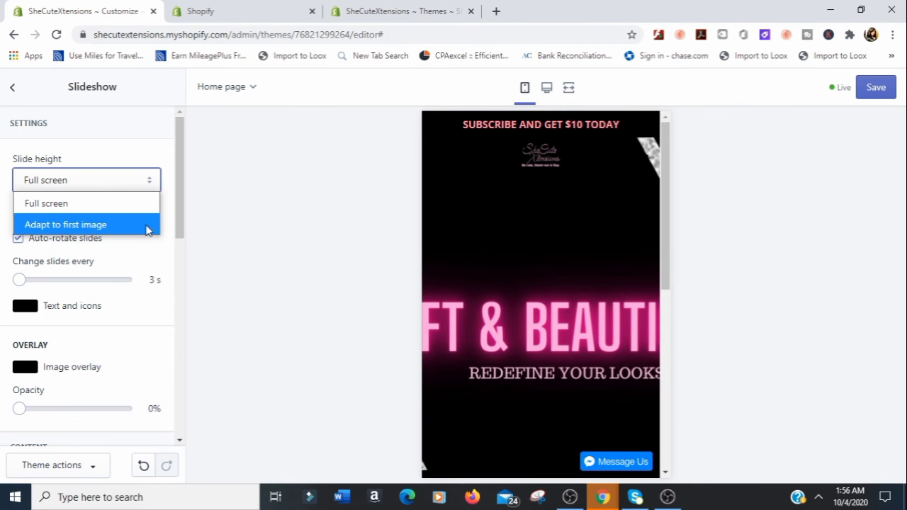
pyautogui.click(97, 229)
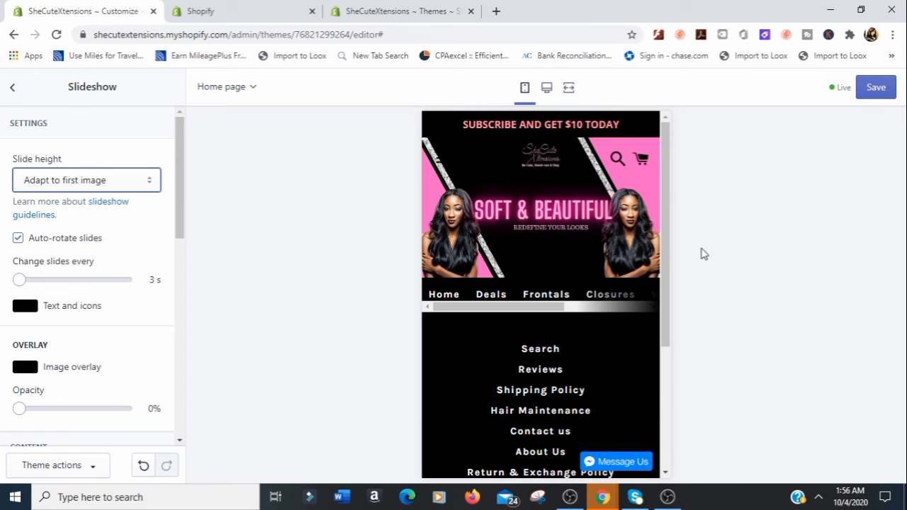
pyautogui.click(547, 91)
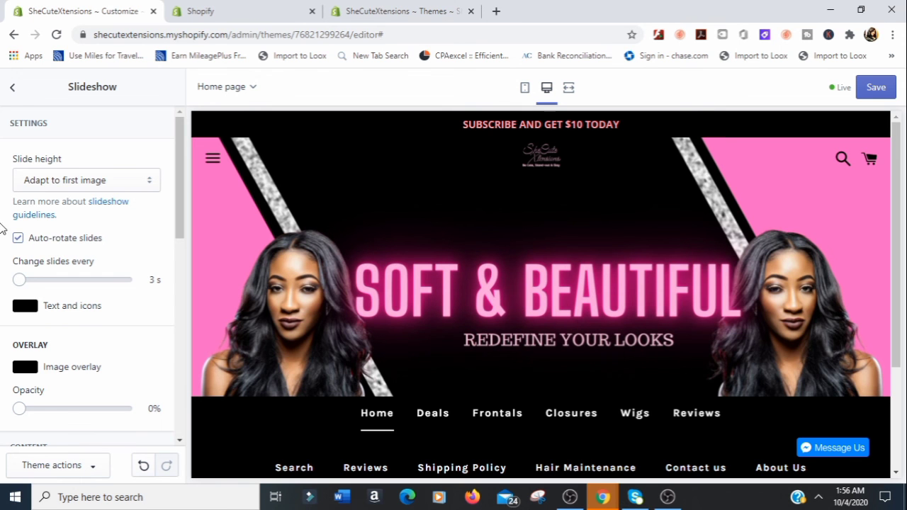
pyautogui.scroll(-1, 183, 253)
pyautogui.moveTo(183, 253); pyautogui.dragTo(220, 206)
pyautogui.click(12, 92)
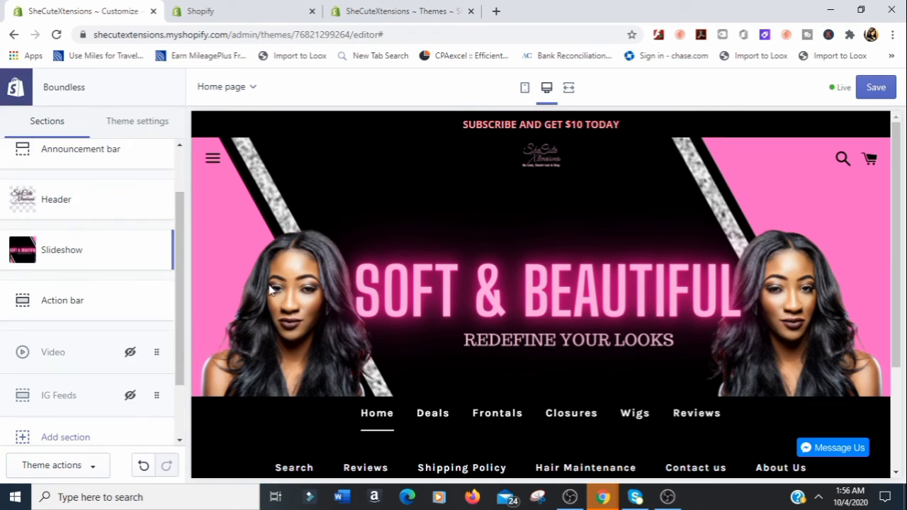
# Step: Review the Action bar's menu setting and the list of store pages available for customizing
pyautogui.click(28, 307)
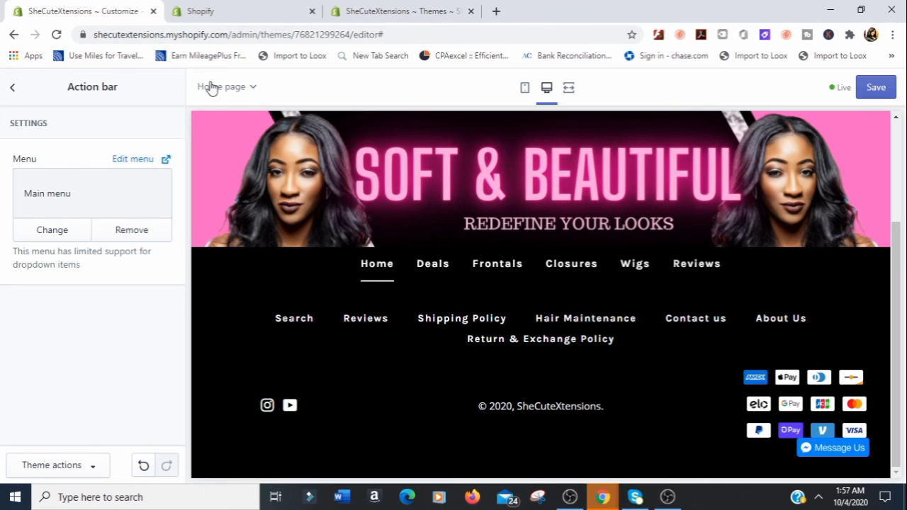
pyautogui.click(253, 91)
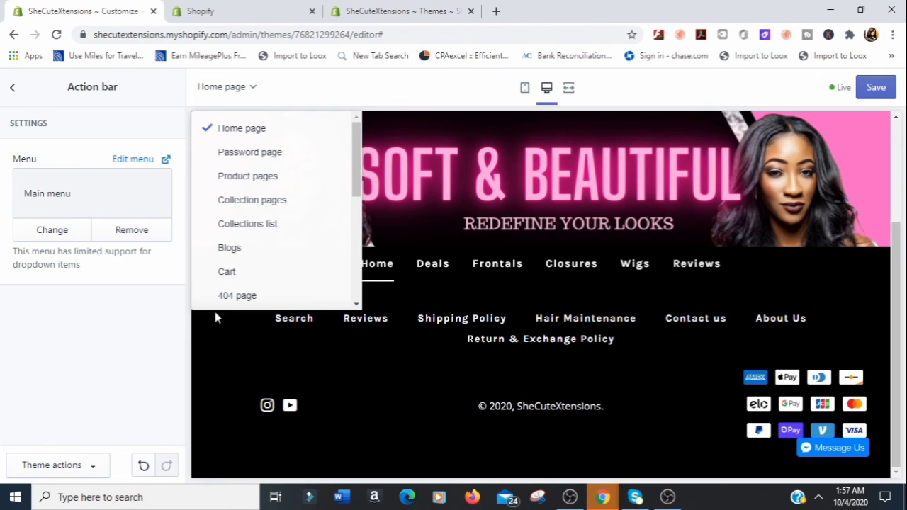
pyautogui.click(11, 89)
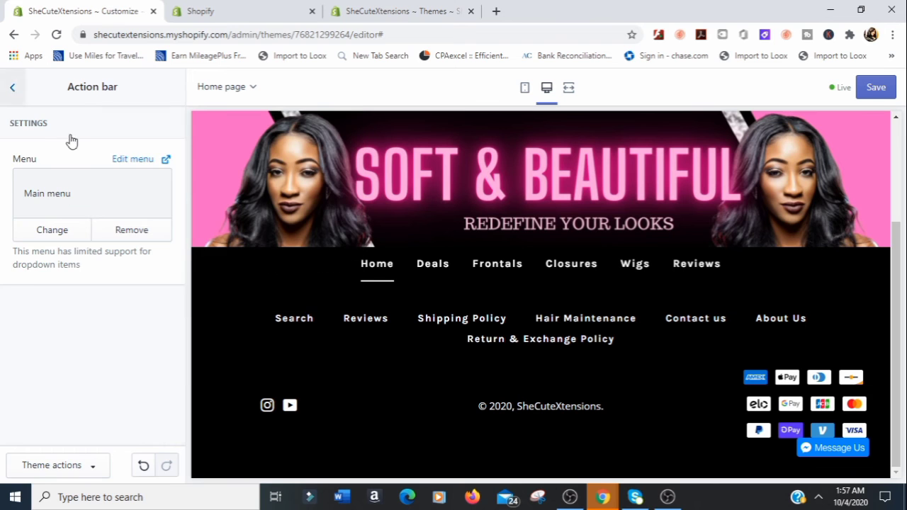
# Step: Preview a Collection list section on the home page and add it to the theme's sections
pyautogui.moveTo(182, 257); pyautogui.dragTo(170, 315)
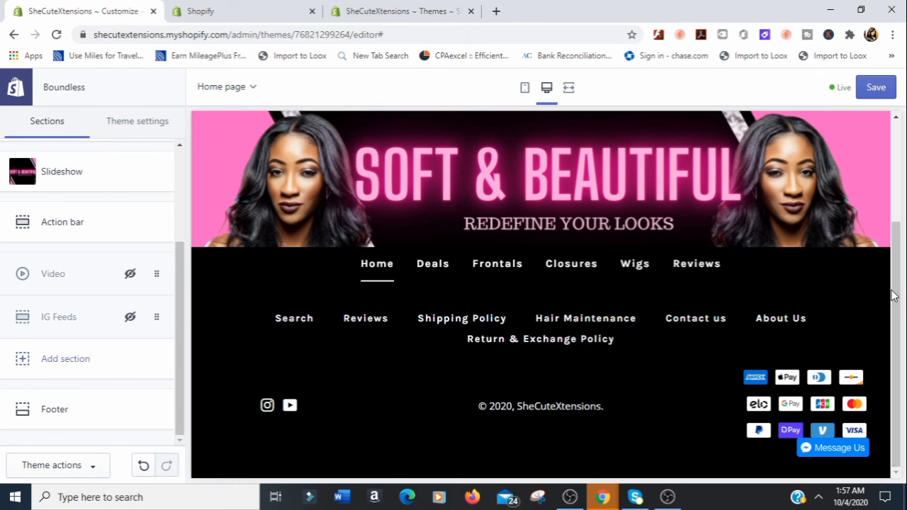
pyautogui.scroll(3, 890, 300)
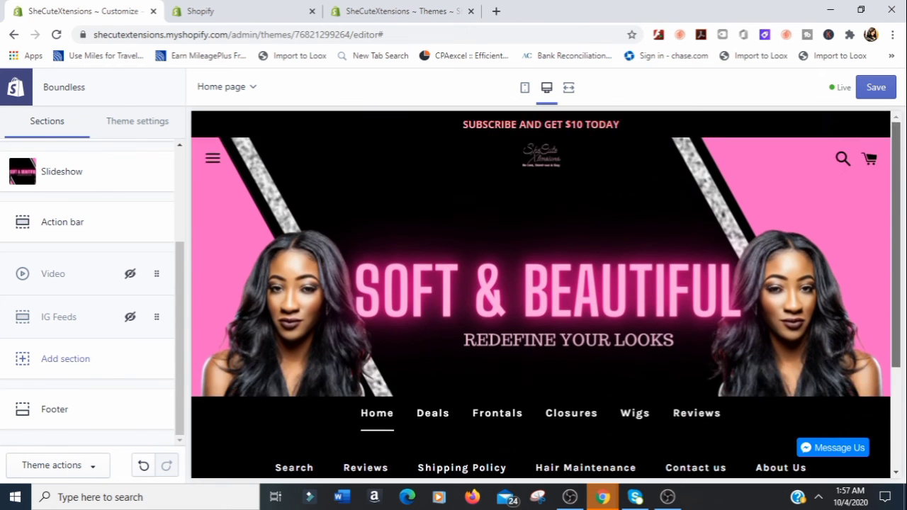
pyautogui.scroll(-3, 541, 292)
pyautogui.scroll(5, 893, 162)
pyautogui.click(58, 363)
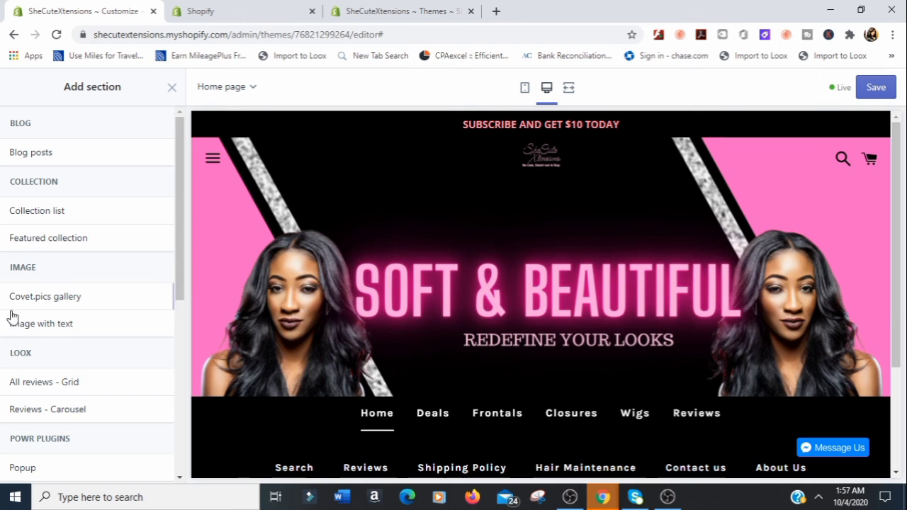
pyautogui.click(40, 219)
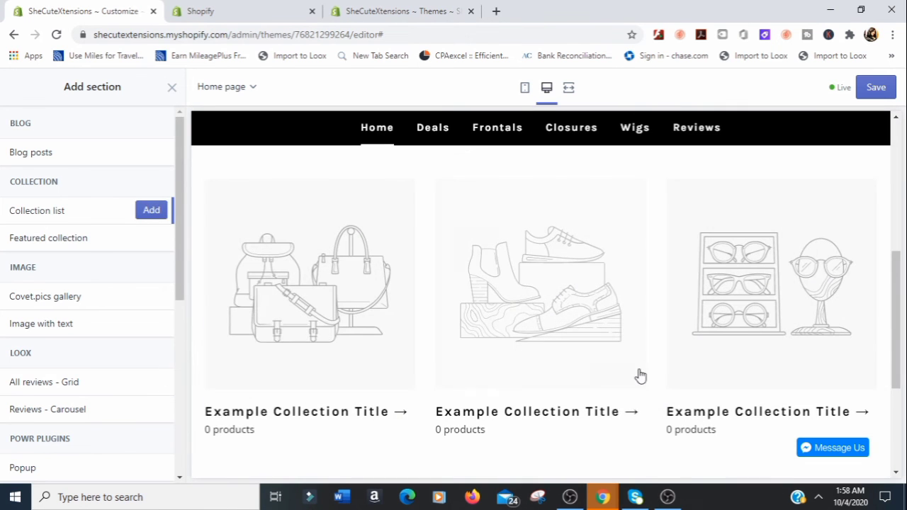
pyautogui.scroll(-3, 600, 357)
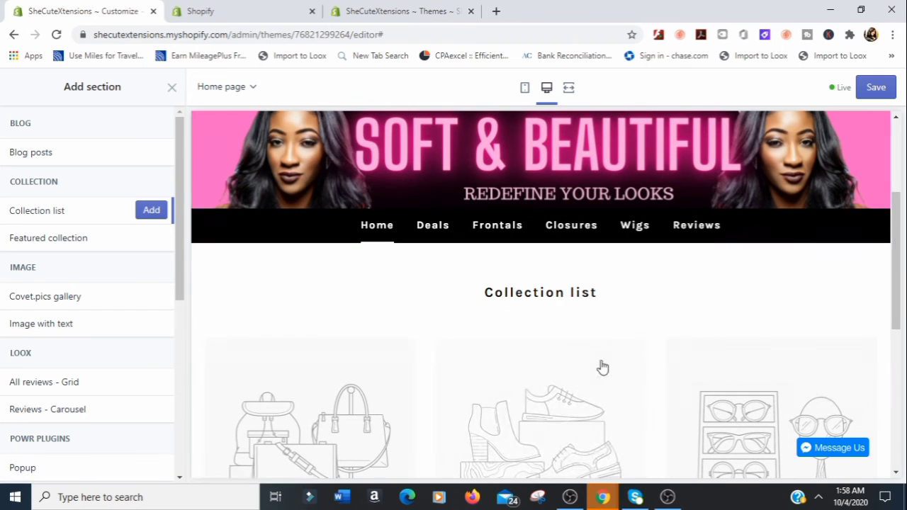
pyautogui.click(150, 212)
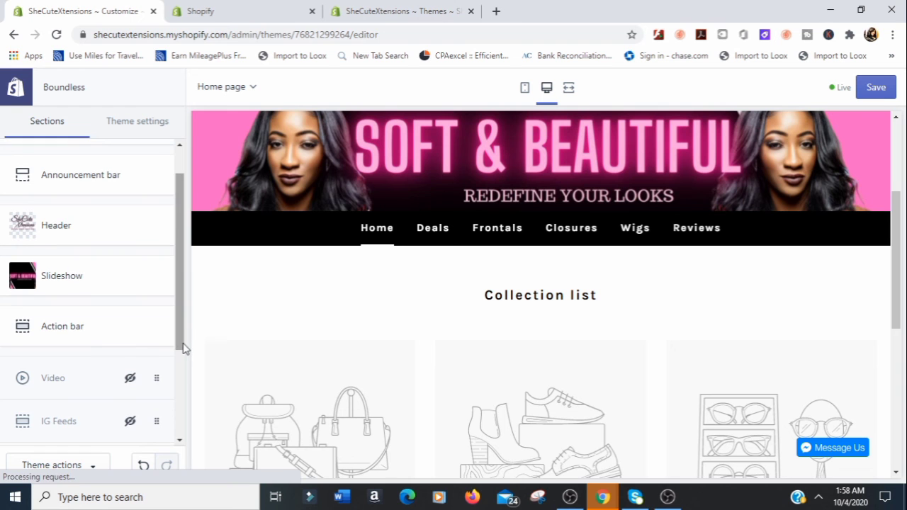
# Step: Browse the available section types, including Featured product and Newsletter, and add a Featured collection section to the home page
pyautogui.moveTo(178, 343); pyautogui.dragTo(182, 381)
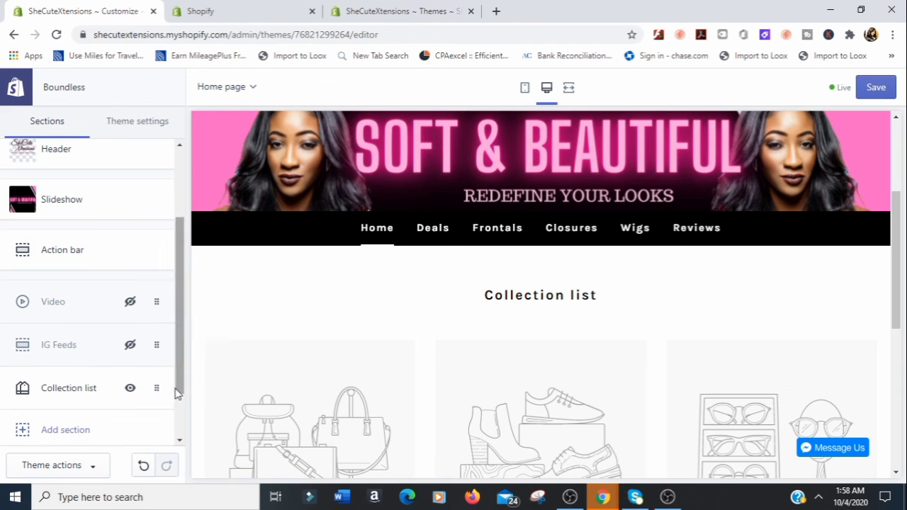
pyautogui.moveTo(180, 386); pyautogui.dragTo(180, 412)
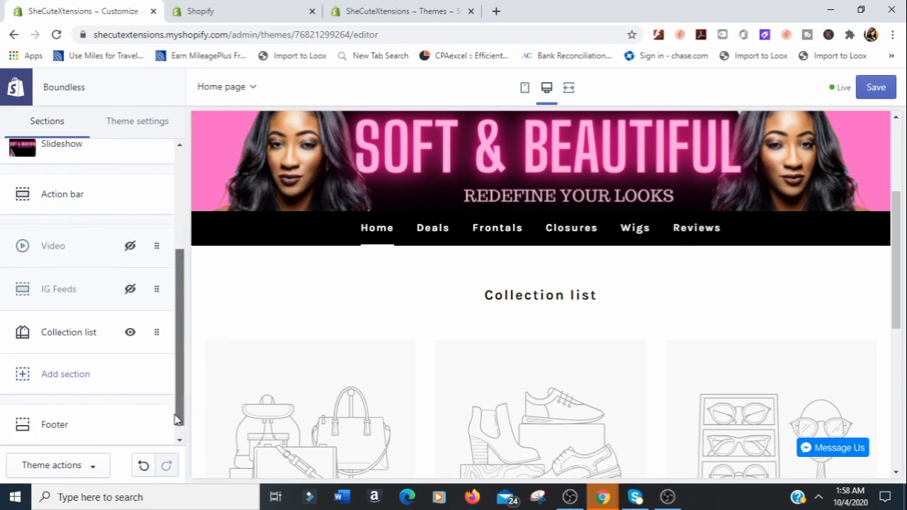
pyautogui.click(44, 377)
pyautogui.scroll(-1, 57, 386)
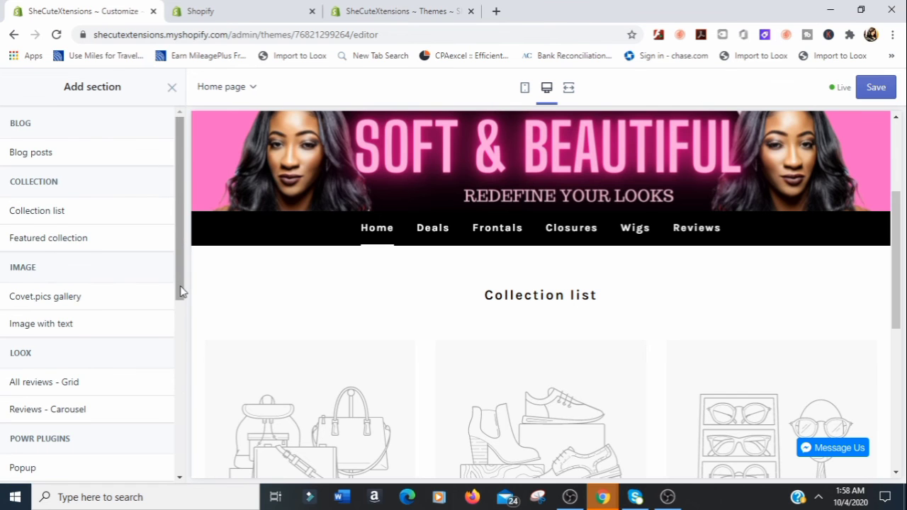
pyautogui.moveTo(180, 291); pyautogui.dragTo(153, 439)
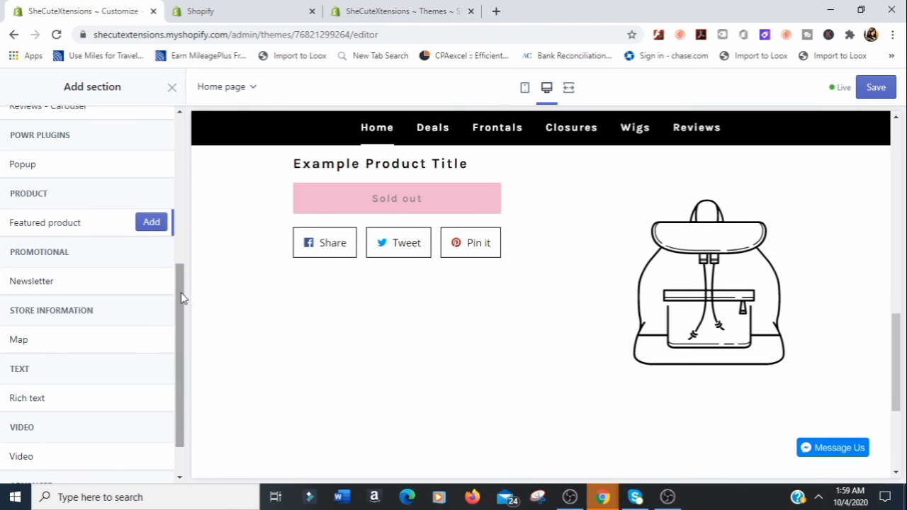
pyautogui.moveTo(180, 313)
pyautogui.mouseDown()
pyautogui.moveTo(184, 257)
pyautogui.moveTo(202, 210)
pyautogui.moveTo(176, 300)
pyautogui.moveTo(166, 304)
pyautogui.mouseUp()
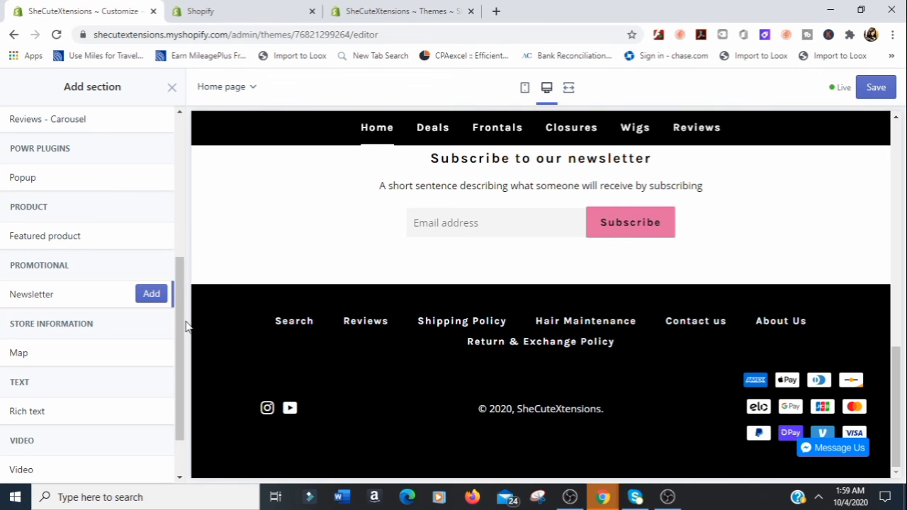
pyautogui.scroll(4, 178, 338)
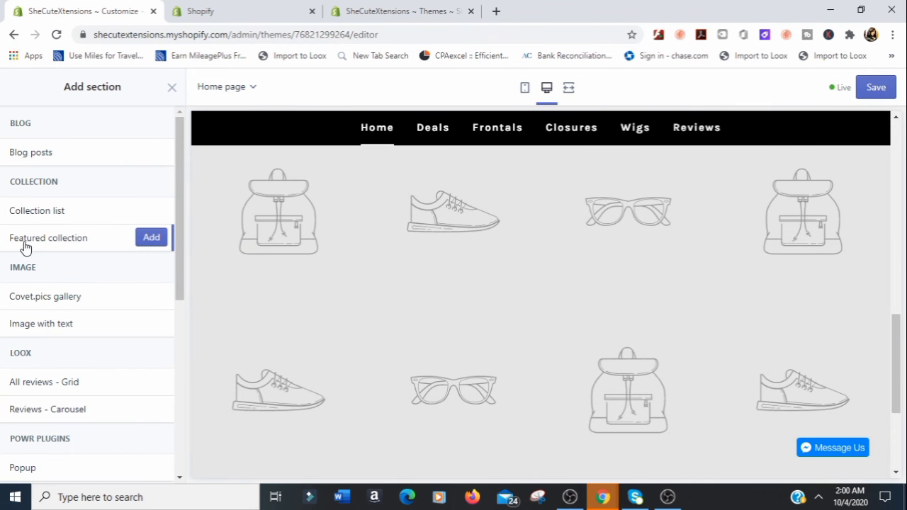
pyautogui.click(151, 238)
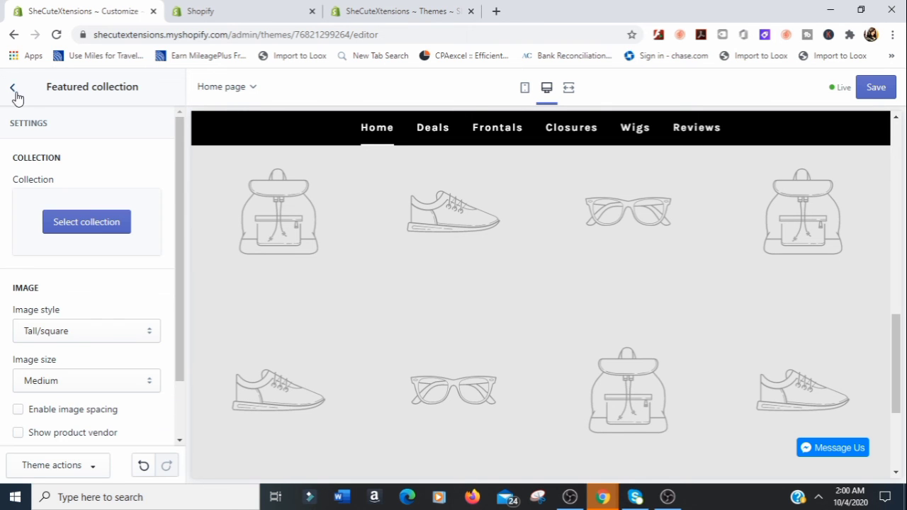
# Step: Assign the CUSTOMIZED WIG collection to the Featured collection section
pyautogui.click(86, 222)
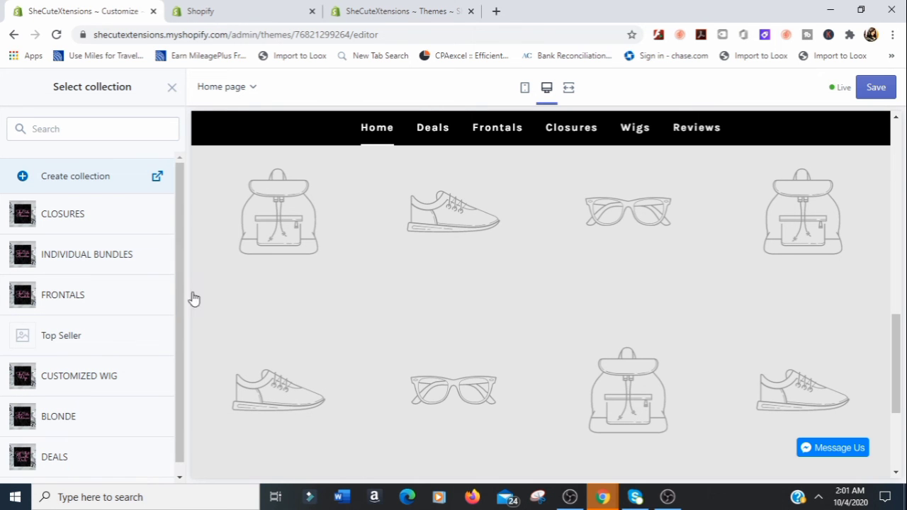
pyautogui.scroll(-1, 173, 323)
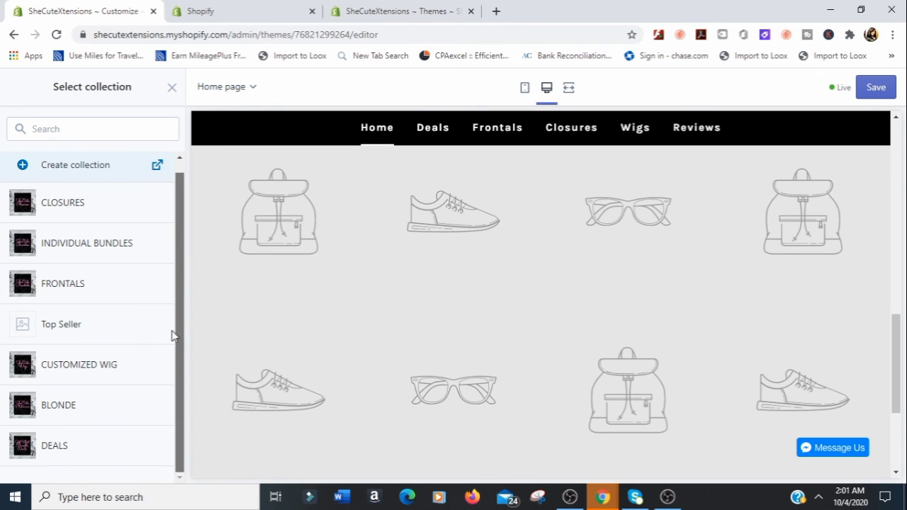
pyautogui.scroll(1, 177, 338)
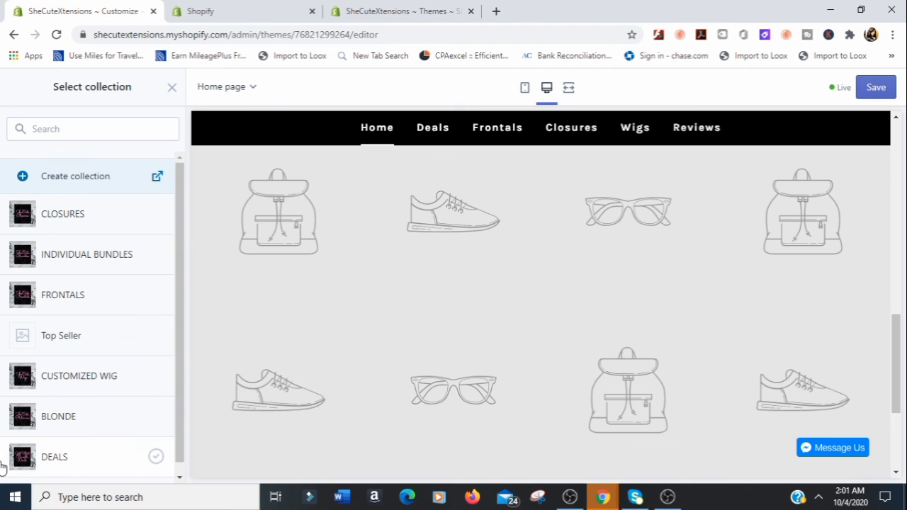
pyautogui.click(84, 377)
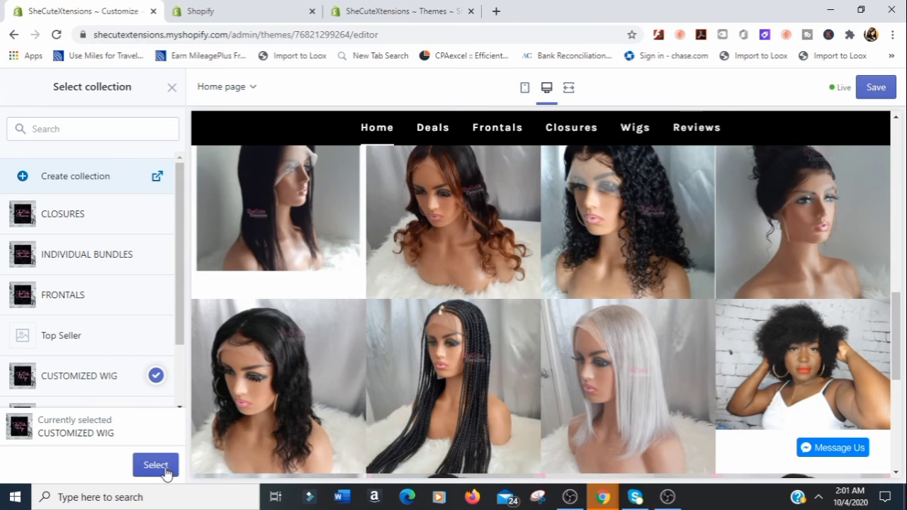
pyautogui.click(161, 468)
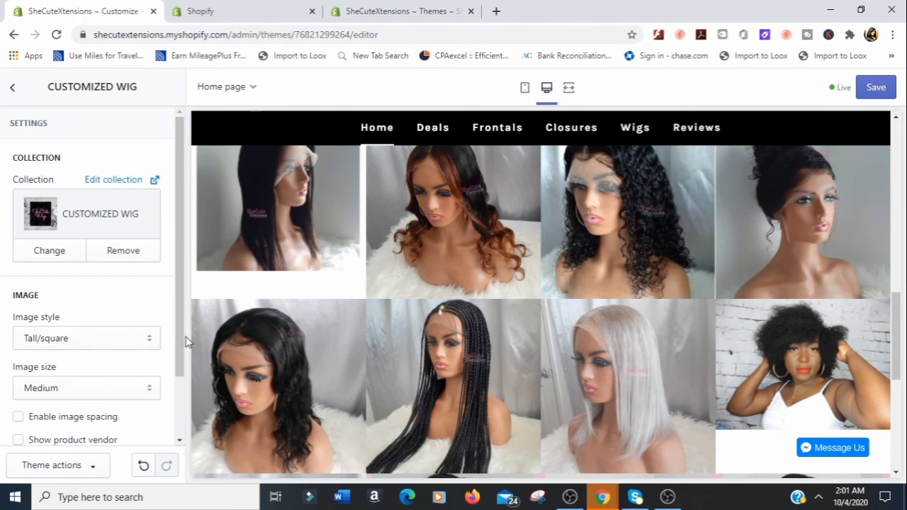
# Step: Enable image spacing for the CUSTOMIZED WIG section and set its image size to Large
pyautogui.moveTo(177, 348); pyautogui.dragTo(185, 393)
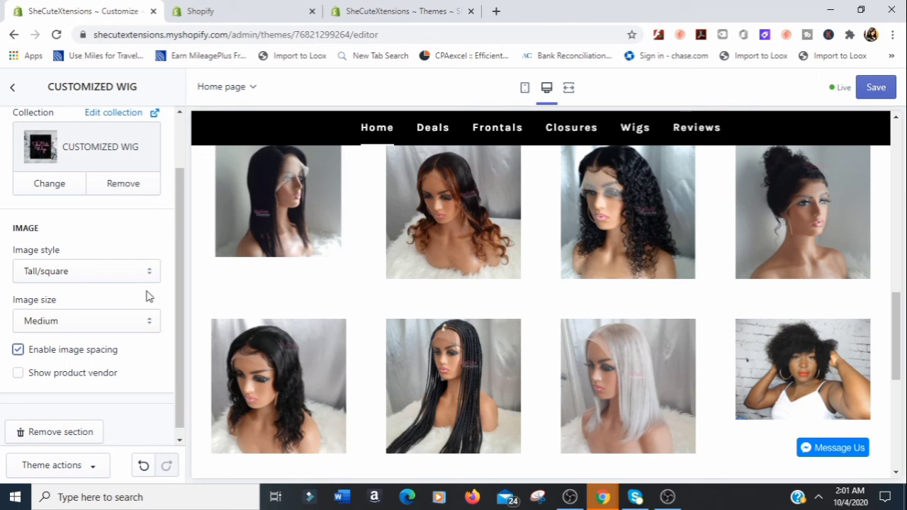
pyautogui.click(152, 321)
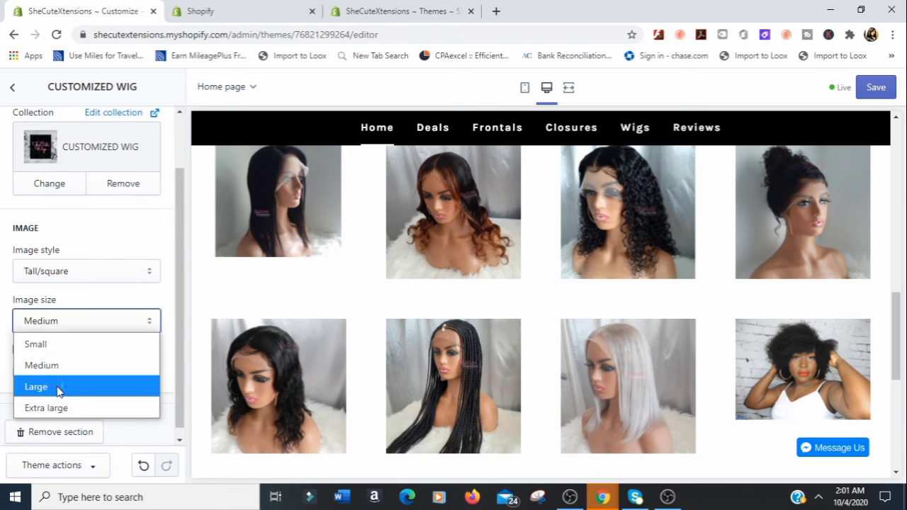
pyautogui.click(36, 387)
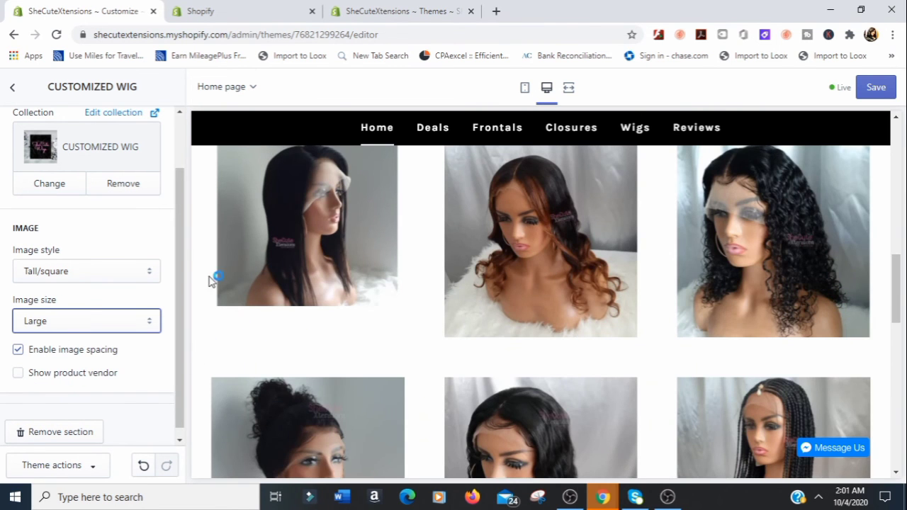
# Step: Try the Wide image style for the CUSTOMIZED WIG section and return it to Tall/square
pyautogui.click(149, 271)
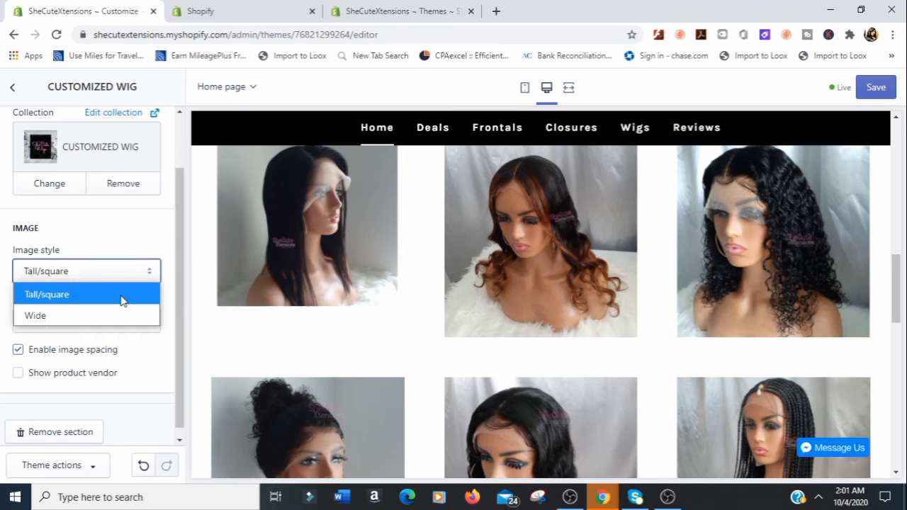
pyautogui.click(95, 318)
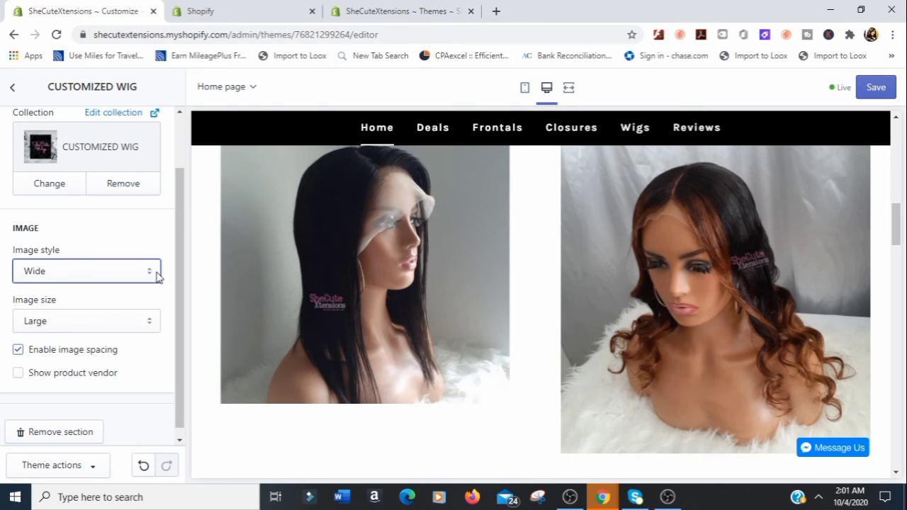
pyautogui.click(158, 276)
pyautogui.click(103, 294)
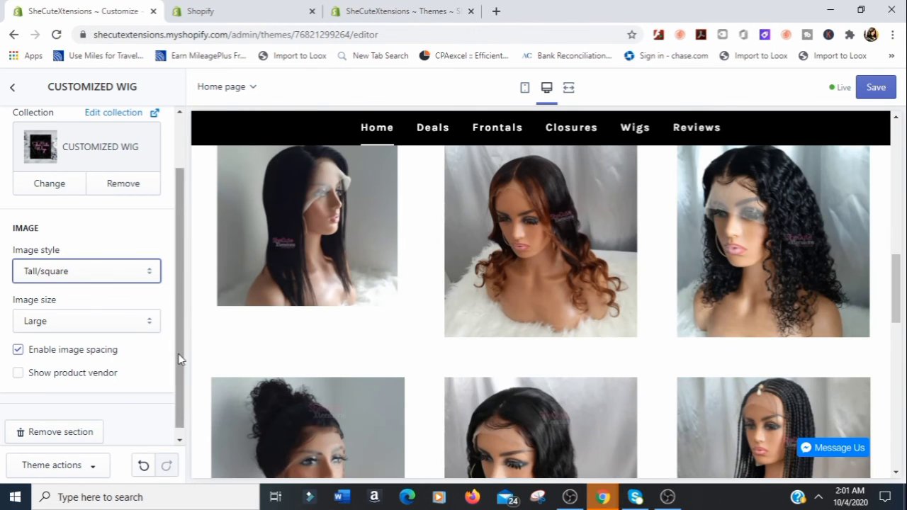
# Step: Move the CUSTOMIZED WIG section above the Video section, directly below the Action bar
pyautogui.moveTo(178, 357); pyautogui.dragTo(180, 222)
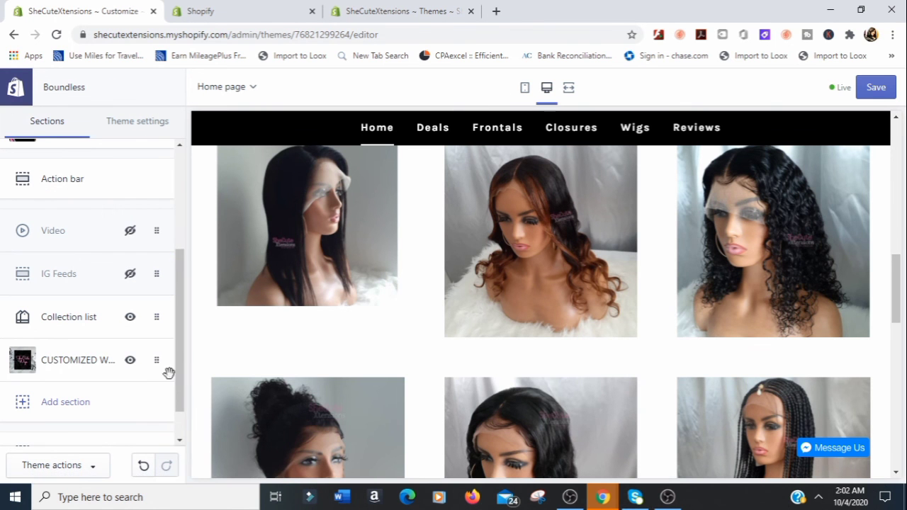
pyautogui.moveTo(102, 364); pyautogui.dragTo(113, 284)
pyautogui.scroll(-2, 175, 369)
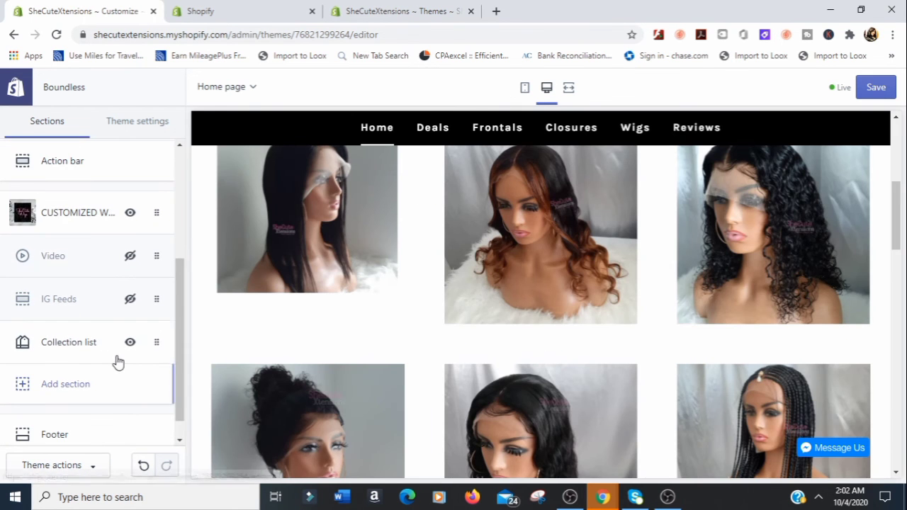
# Step: Assign the INDIVIDUAL BUNDLES collection to the first collection block of the Collection list section
pyautogui.click(71, 343)
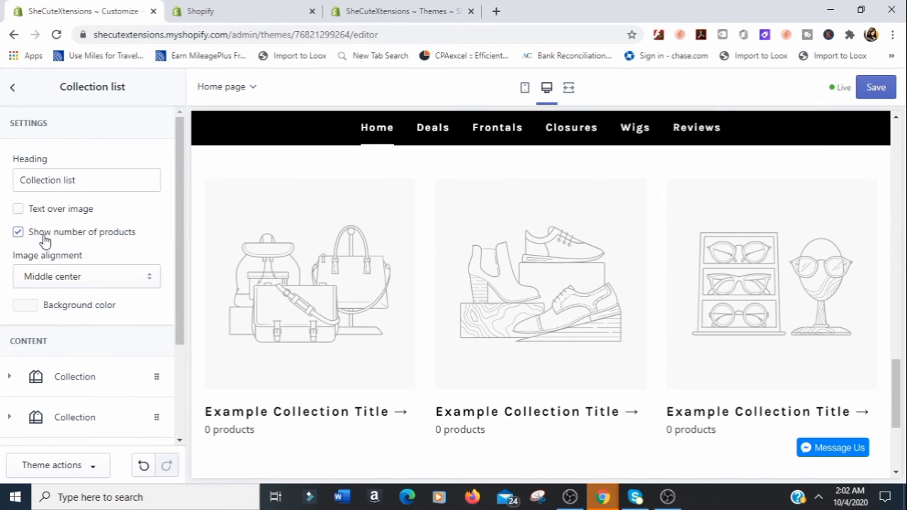
pyautogui.moveTo(179, 228); pyautogui.dragTo(201, 325)
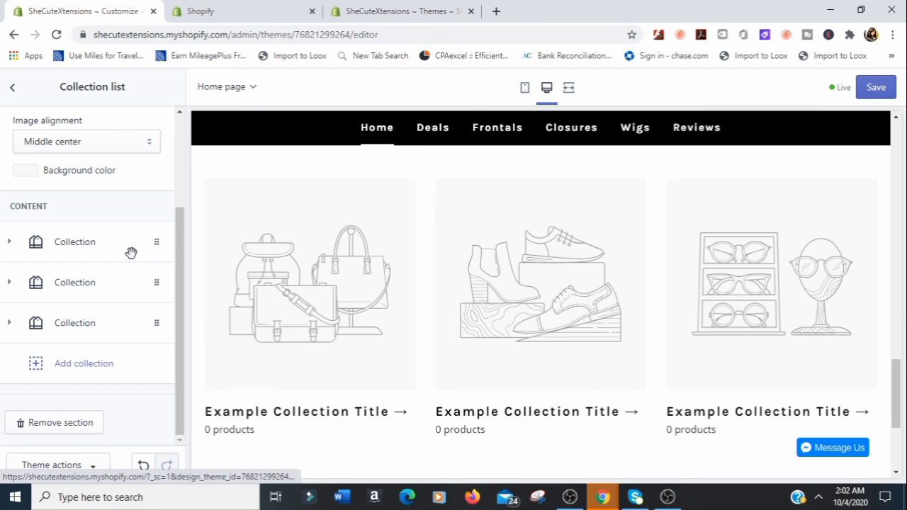
pyautogui.click(10, 244)
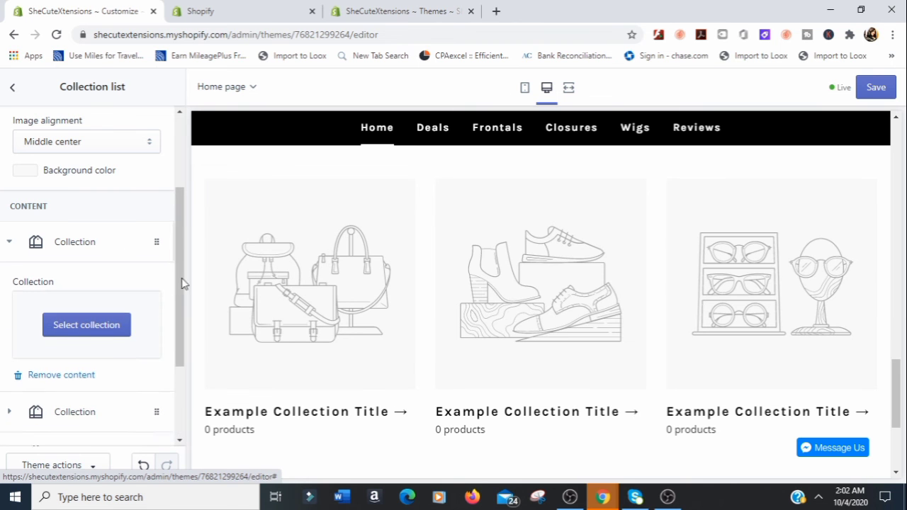
pyautogui.click(100, 332)
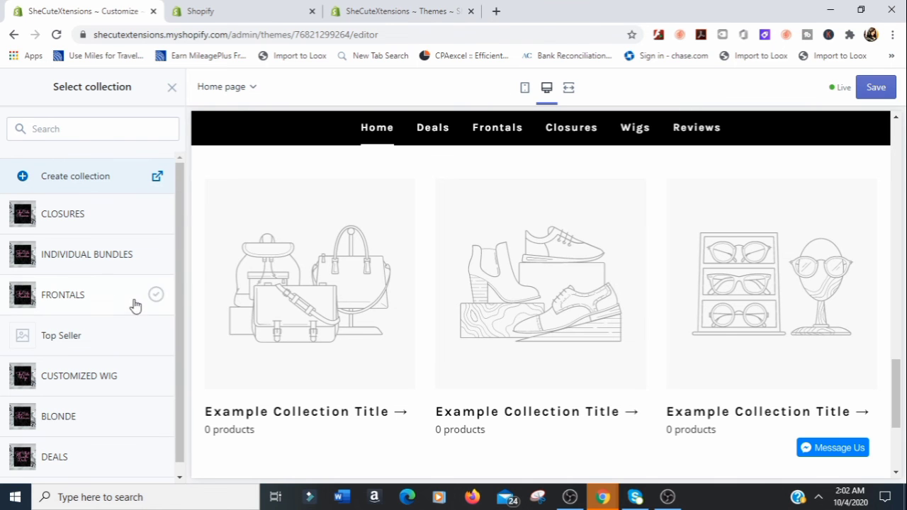
pyautogui.click(95, 268)
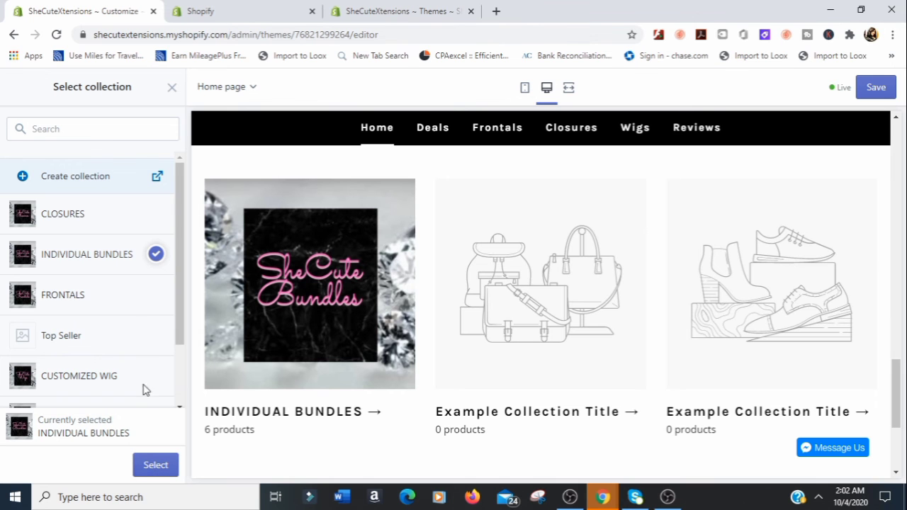
pyautogui.click(95, 305)
pyautogui.click(107, 254)
pyautogui.click(166, 465)
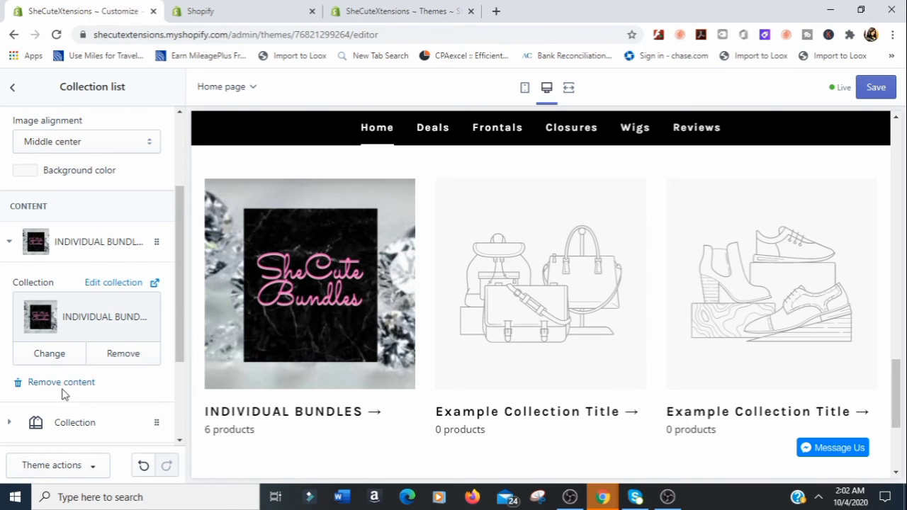
# Step: Assign the CLOSURES collection to the second collection block of the Collection list section
pyautogui.click(8, 244)
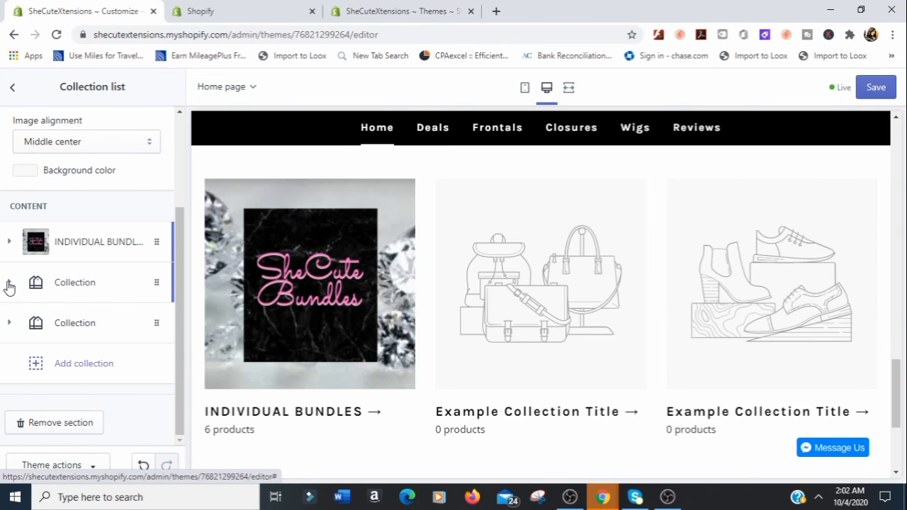
pyautogui.click(12, 282)
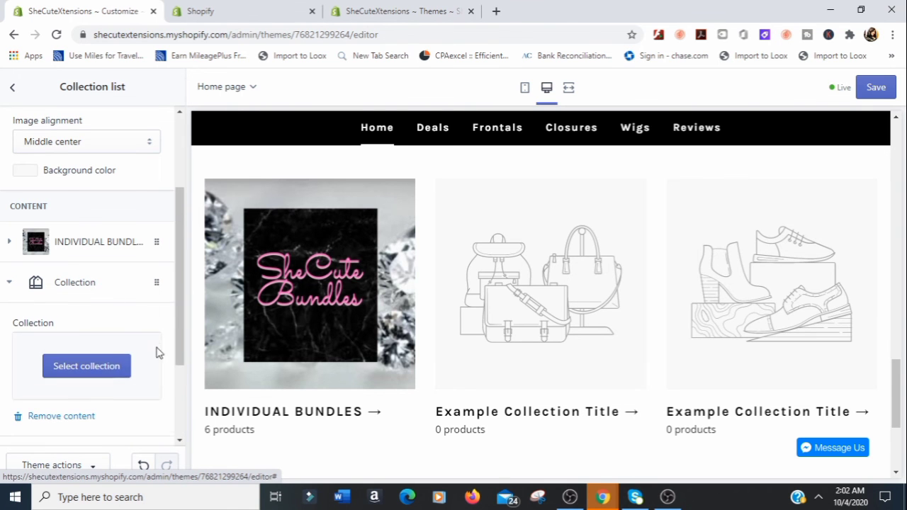
pyautogui.click(86, 366)
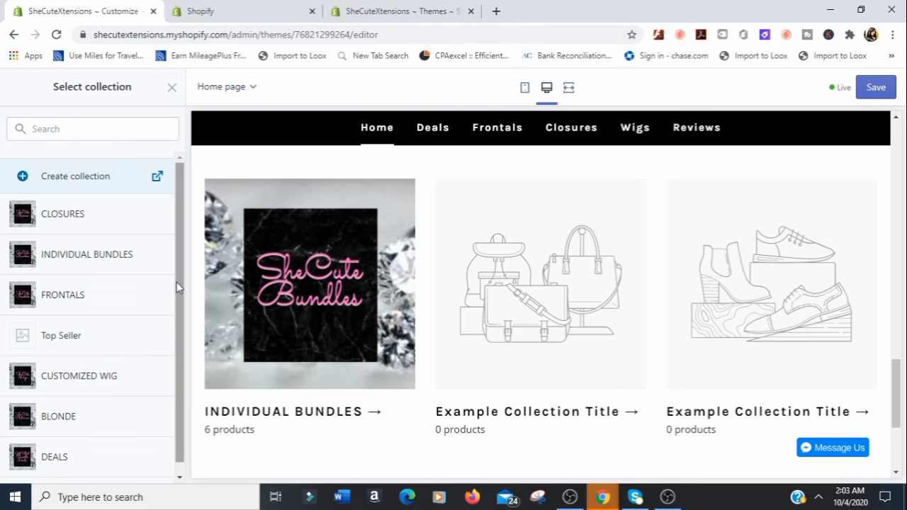
pyautogui.click(69, 224)
pyautogui.click(152, 468)
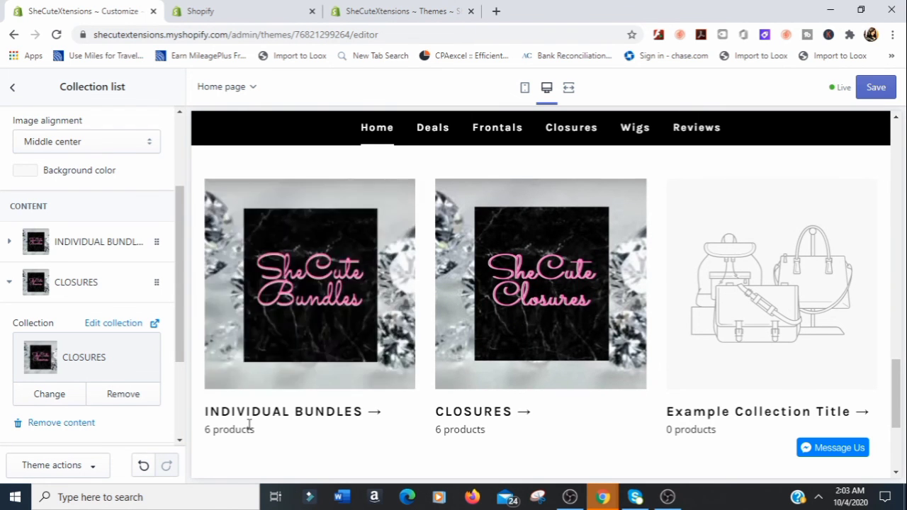
# Step: Assign the FRONTALS collection to the third collection block of the Collection list section
pyautogui.moveTo(179, 320); pyautogui.dragTo(182, 388)
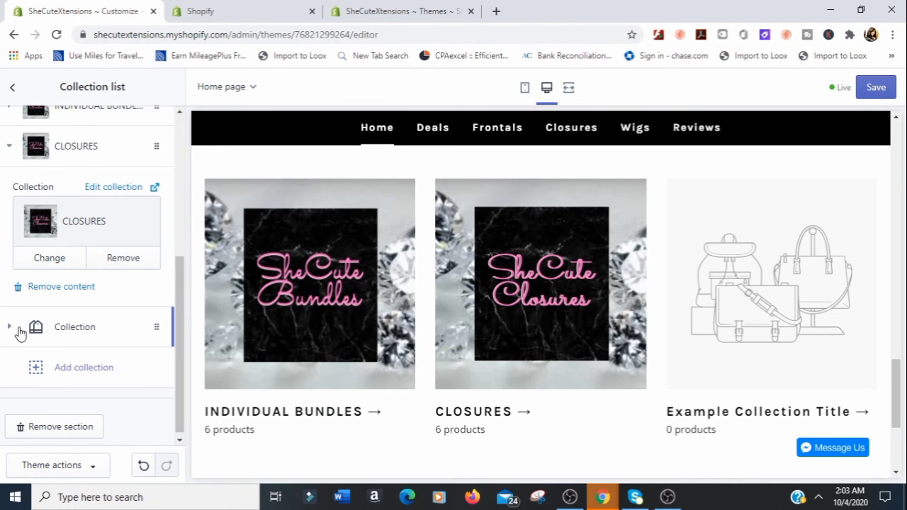
pyautogui.click(10, 329)
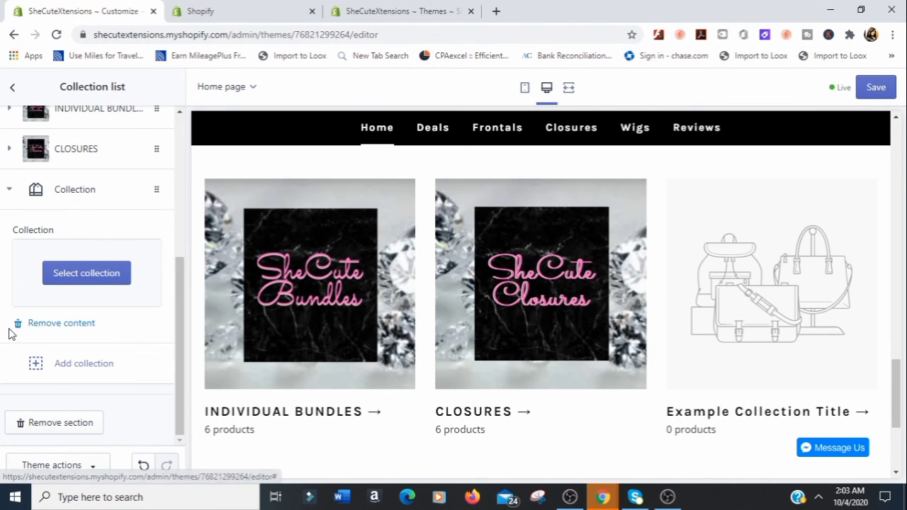
pyautogui.click(106, 277)
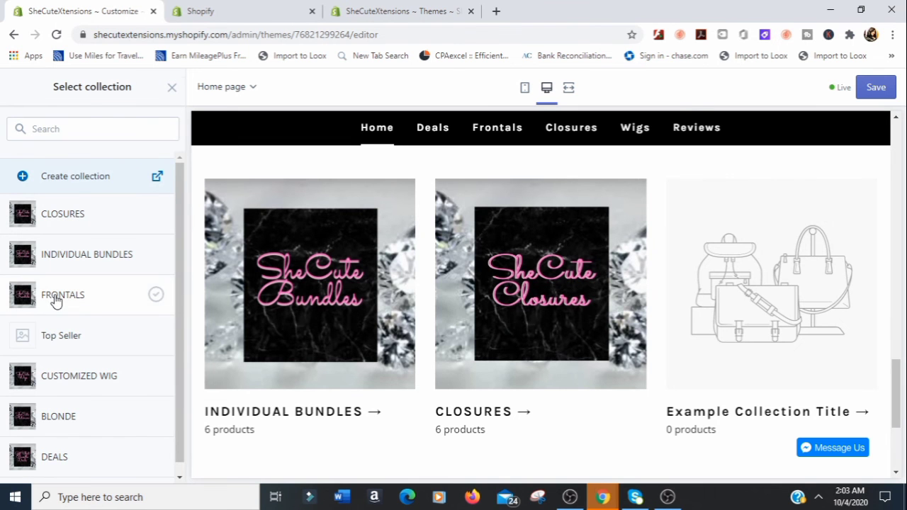
pyautogui.click(80, 301)
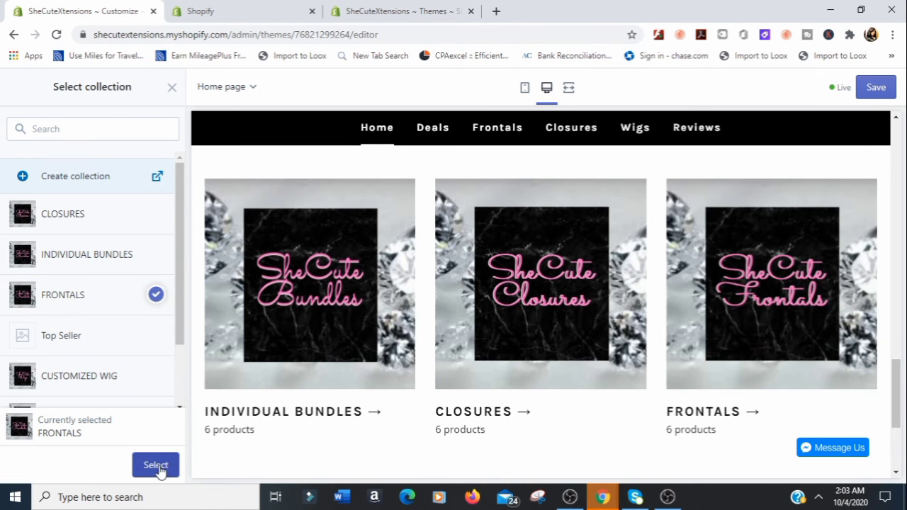
pyautogui.click(156, 466)
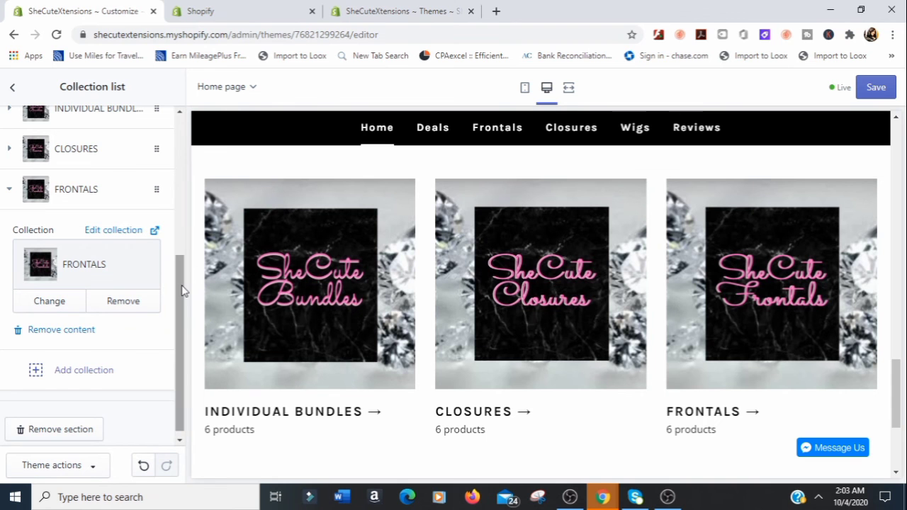
# Step: Add further collection blocks for DEALS, CUSTOMIZED WIG and BLONDE to the Collection list section and return to the sections overview
pyautogui.scroll(-1, 182, 290)
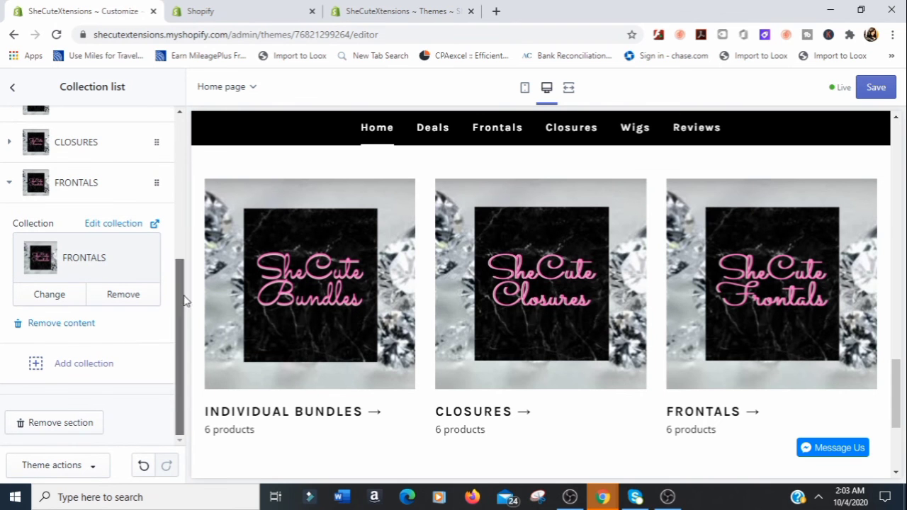
pyautogui.click(37, 366)
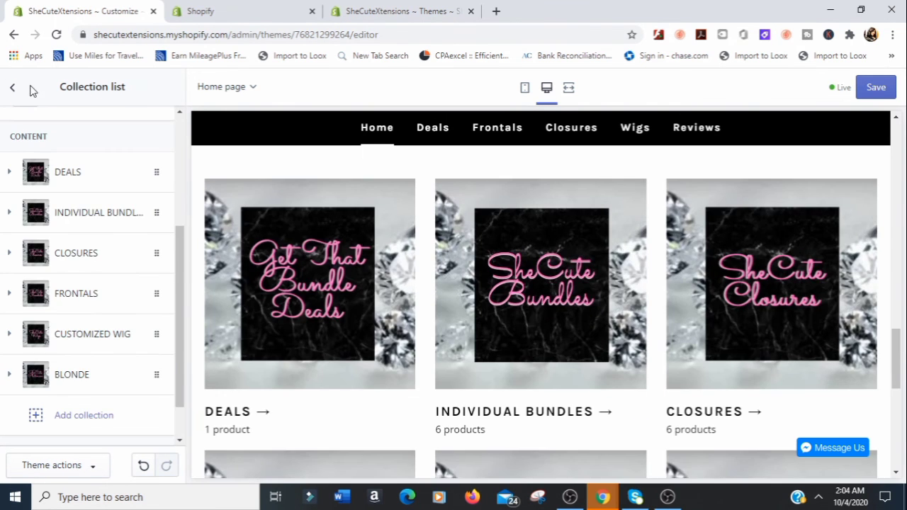
pyautogui.click(14, 92)
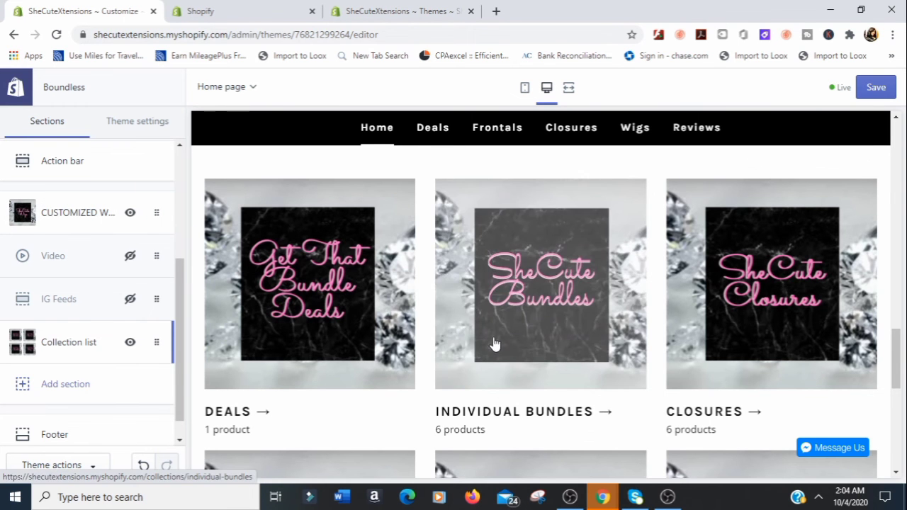
# Step: Review the home page preview from the featured wig products down to the collection list and footer
pyautogui.scroll(-5, 475, 343)
pyautogui.scroll(10, 507, 357)
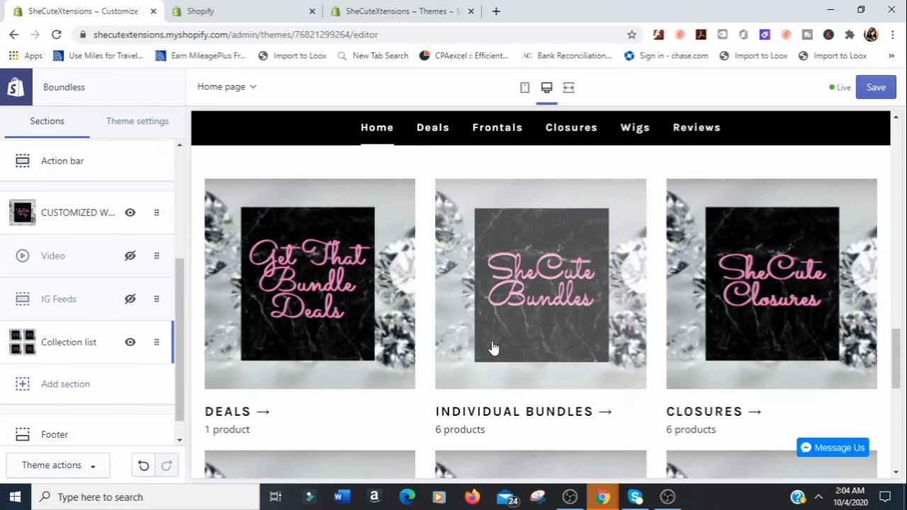
pyautogui.scroll(6, 488, 341)
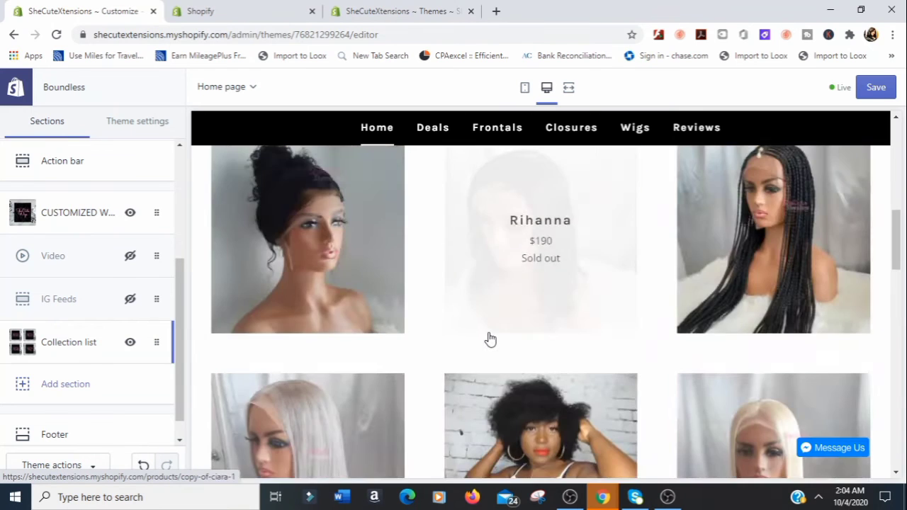
pyautogui.scroll(-3, 494, 344)
pyautogui.scroll(-8, 496, 358)
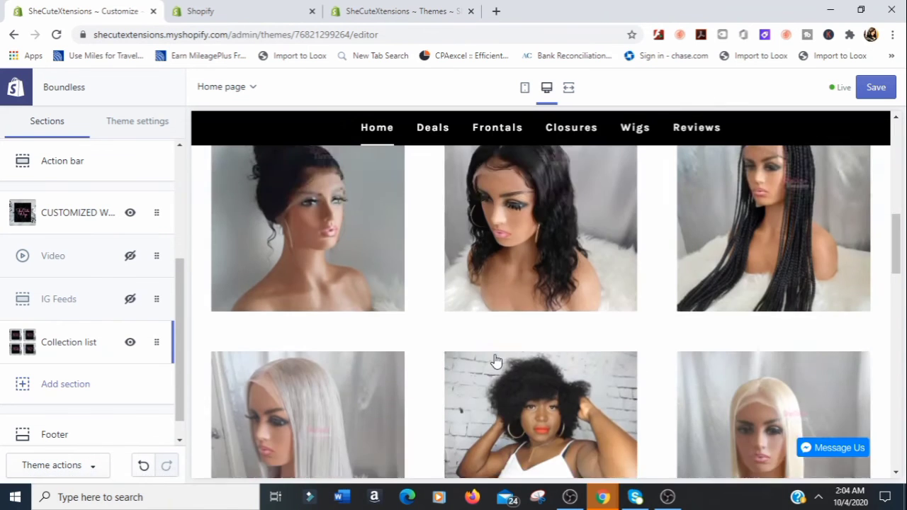
pyautogui.scroll(-5, 514, 386)
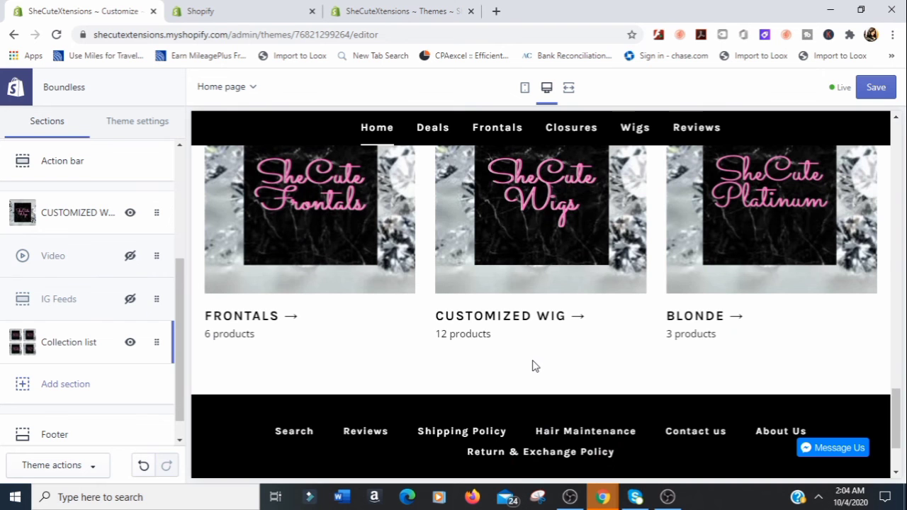
pyautogui.scroll(10, 533, 364)
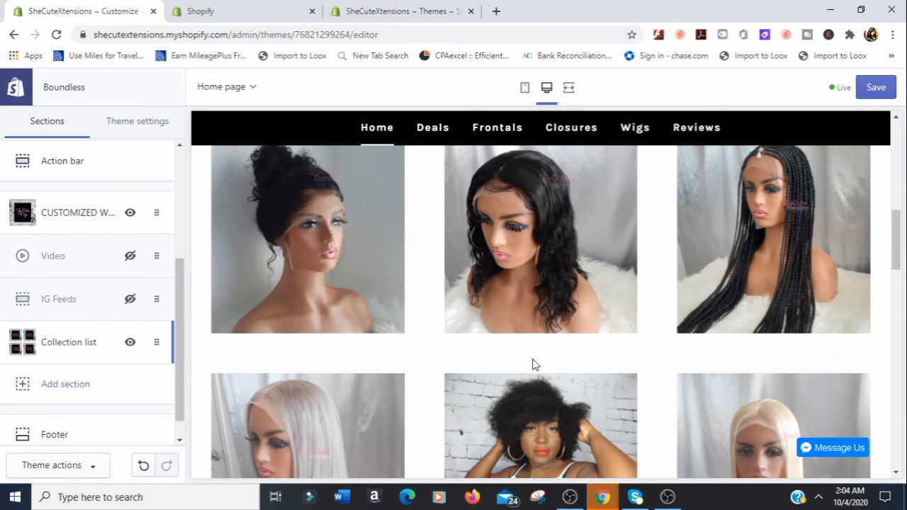
pyautogui.scroll(8, 533, 364)
pyautogui.scroll(-5, 554, 413)
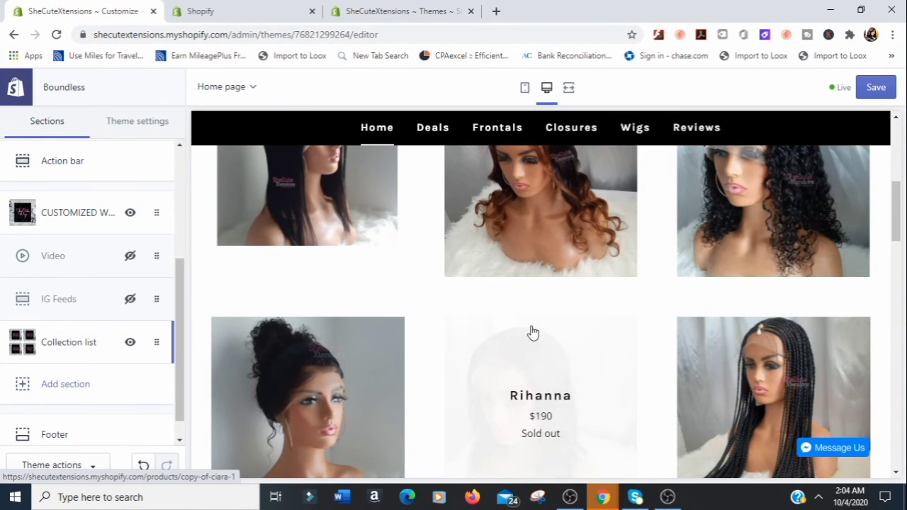
# Step: Check the collection and image settings of the CUSTOMIZED WIG section
pyautogui.click(89, 213)
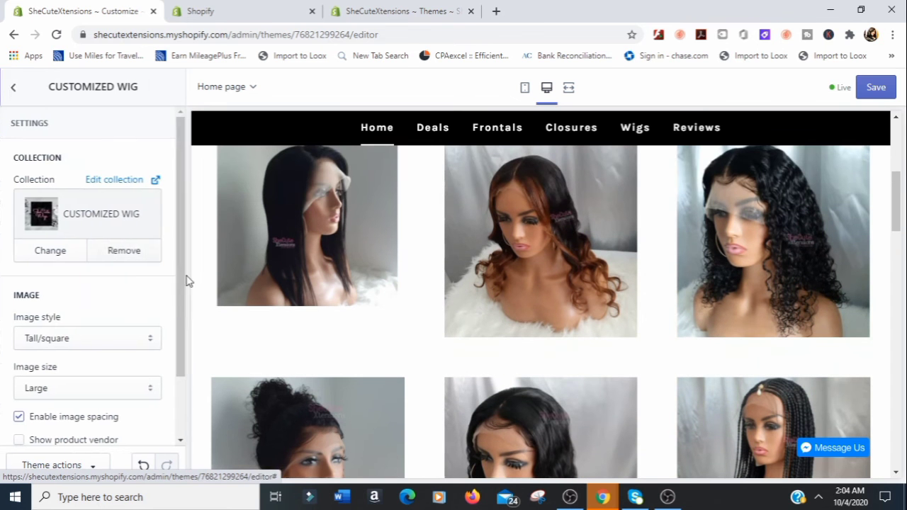
pyautogui.moveTo(181, 265); pyautogui.dragTo(196, 207)
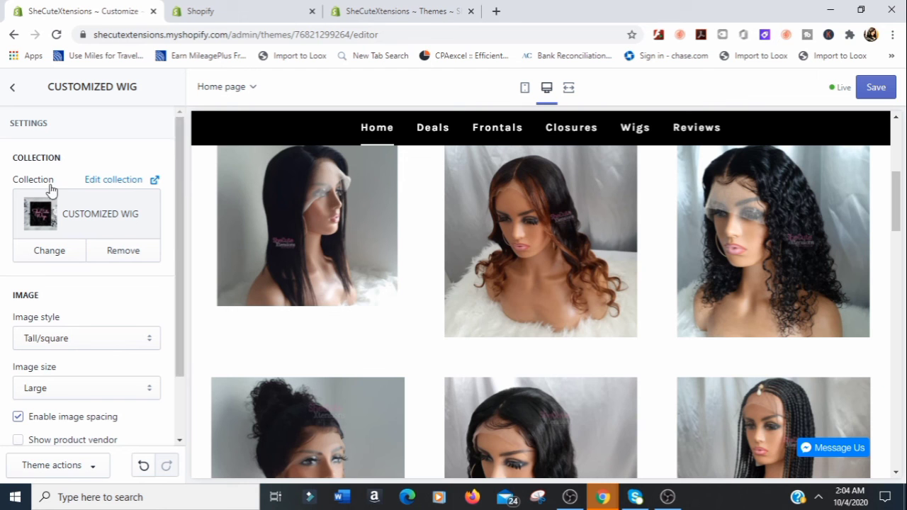
pyautogui.click(14, 90)
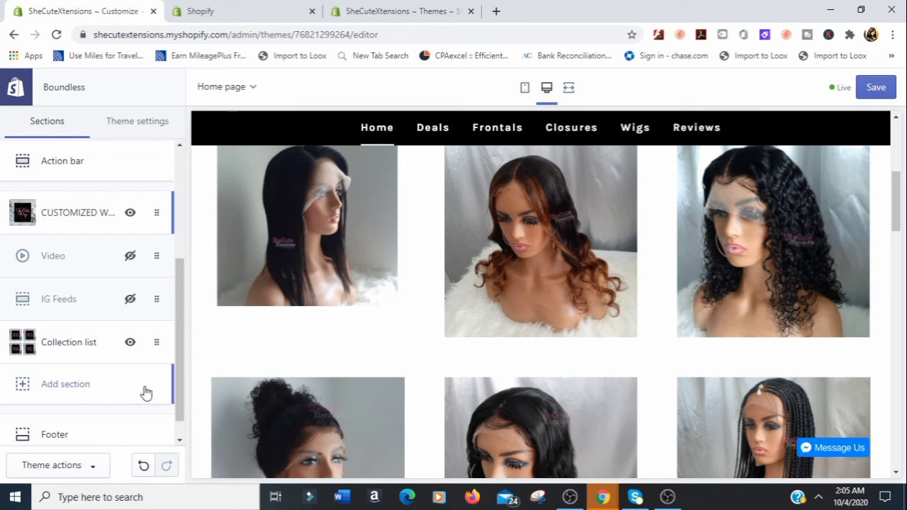
# Step: Add a new Video section to the home page
pyautogui.moveTo(182, 364); pyautogui.dragTo(196, 390)
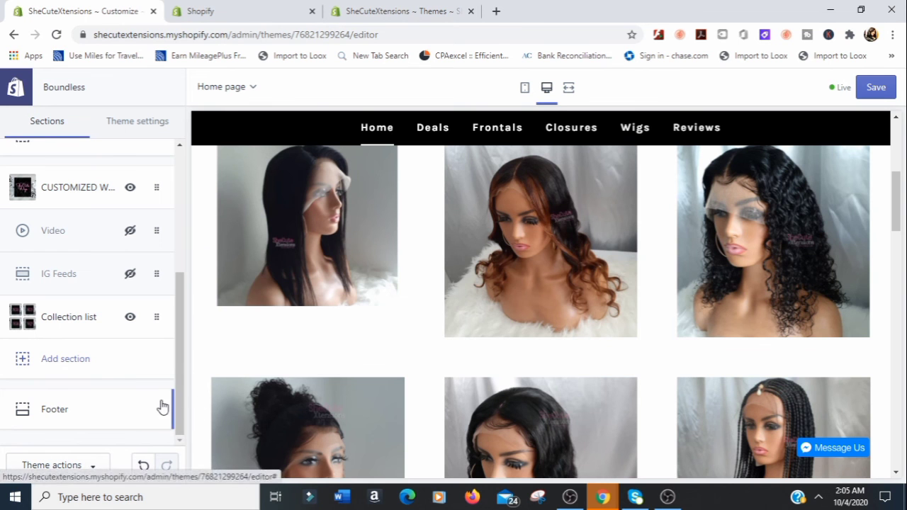
pyautogui.click(25, 365)
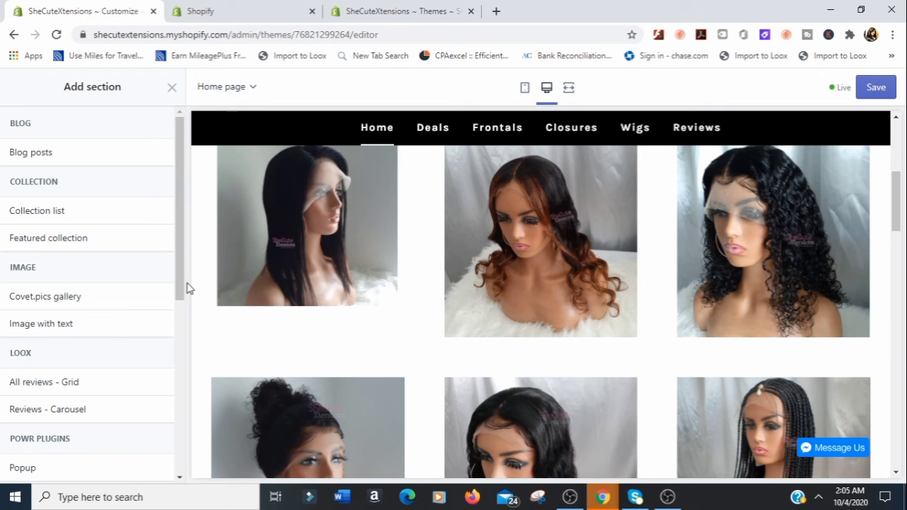
pyautogui.moveTo(180, 287); pyautogui.dragTo(199, 470)
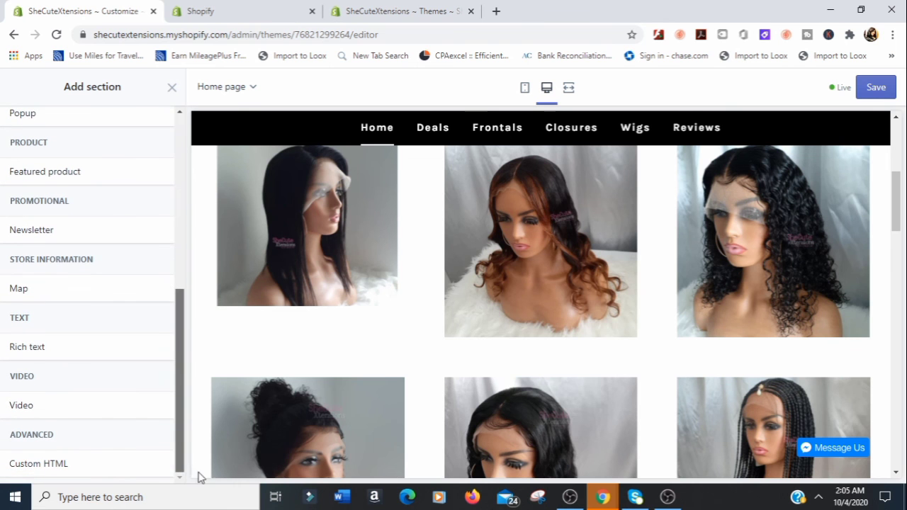
pyautogui.click(21, 421)
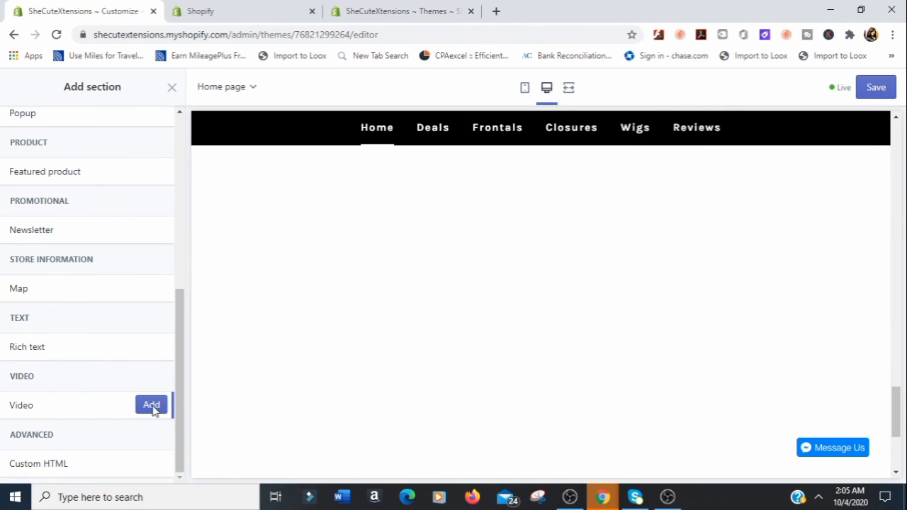
pyautogui.click(153, 409)
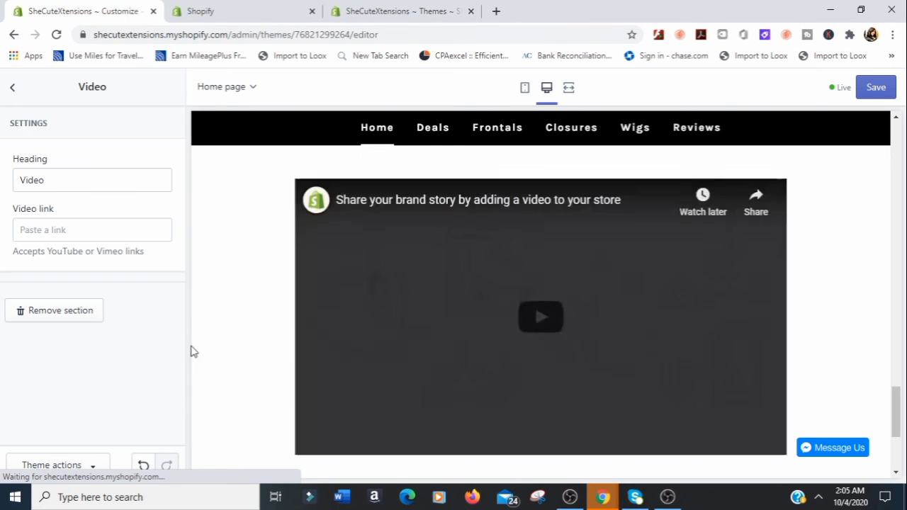
# Step: Set the new Video section's heading to REVIEWS and paste the YouTube link of the wig installation video as its video link
pyautogui.moveTo(58, 180); pyautogui.dragTo(2, 200)
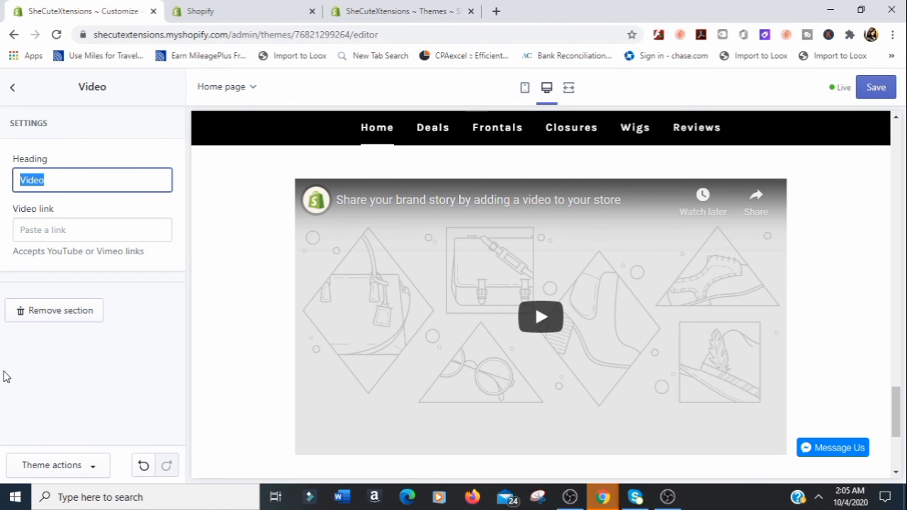
pyautogui.write('REVIEWS')
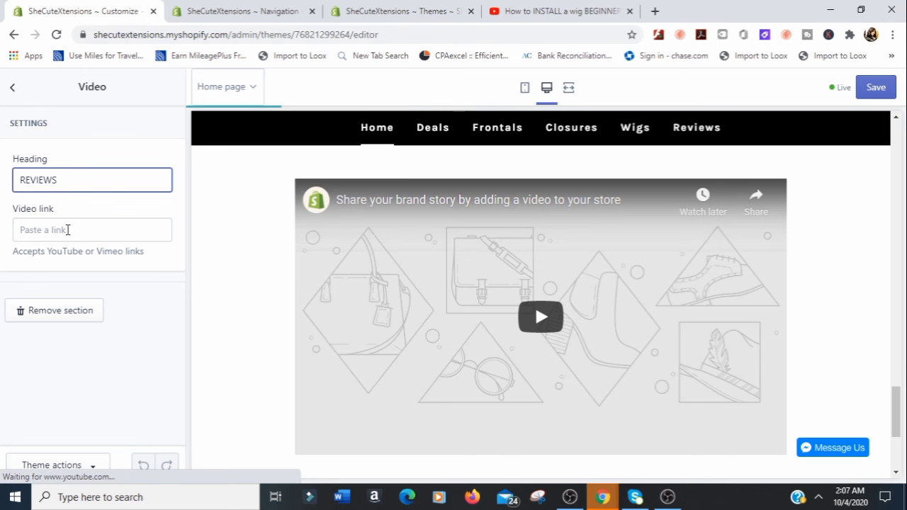
pyautogui.rightClick(68, 229)
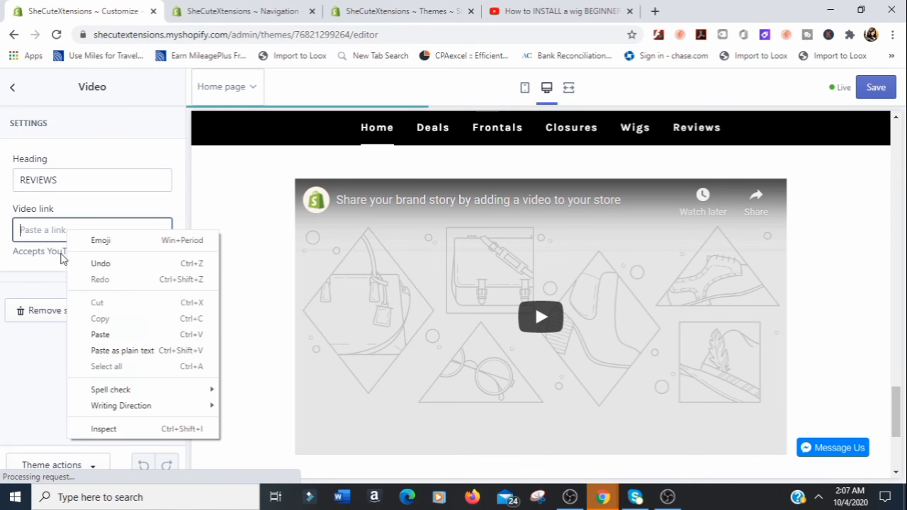
pyautogui.click(100, 334)
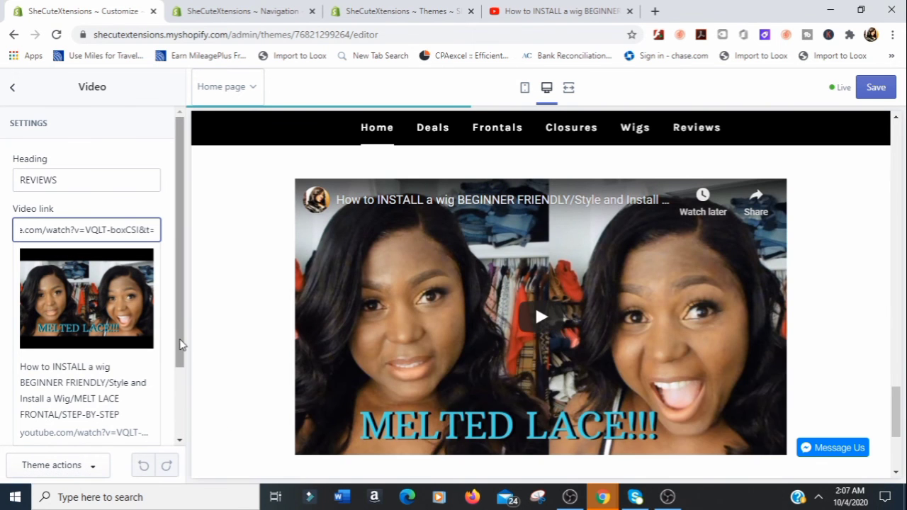
pyautogui.scroll(-2, 187, 364)
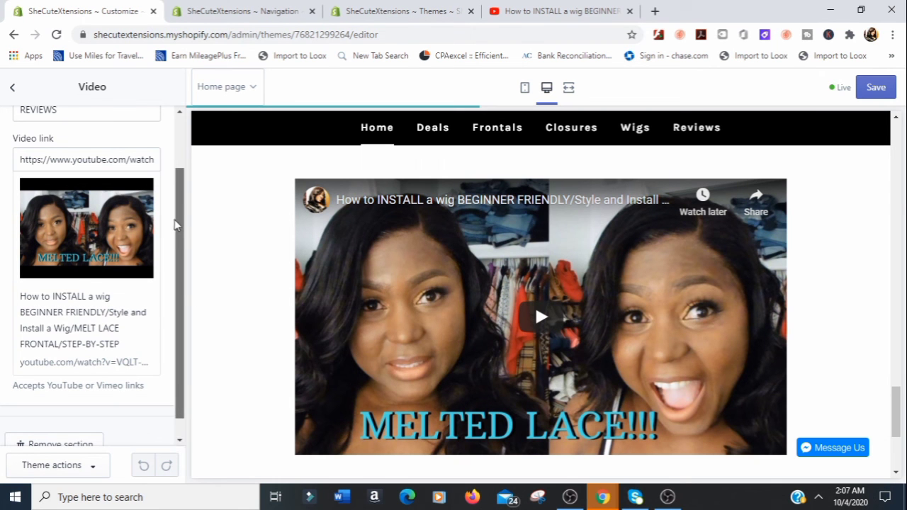
pyautogui.click(13, 89)
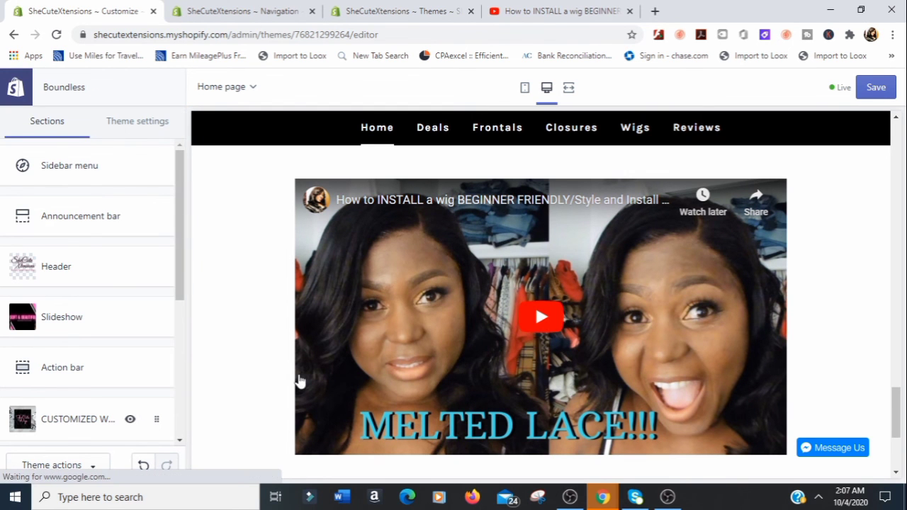
# Step: Set the heading of the home page's collection list section to SheCute Collections
pyautogui.moveTo(179, 285); pyautogui.dragTo(194, 440)
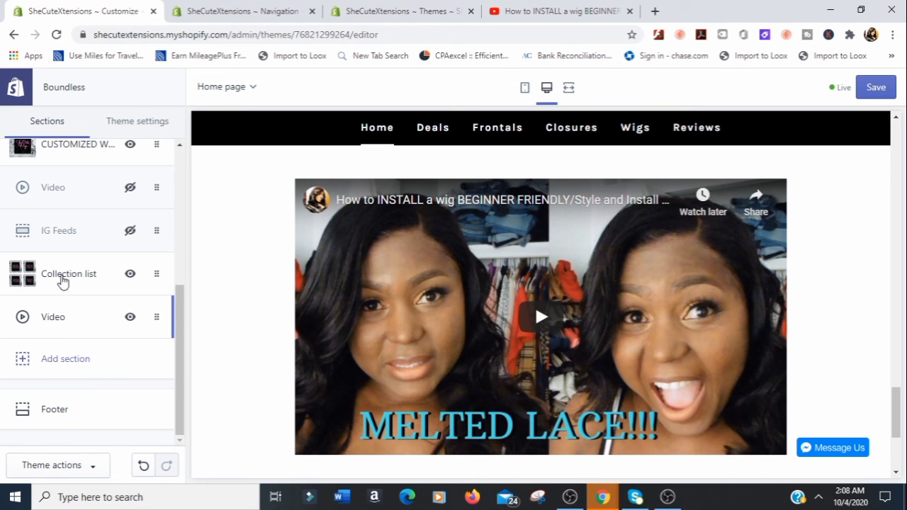
pyautogui.moveTo(898, 414); pyautogui.dragTo(903, 316)
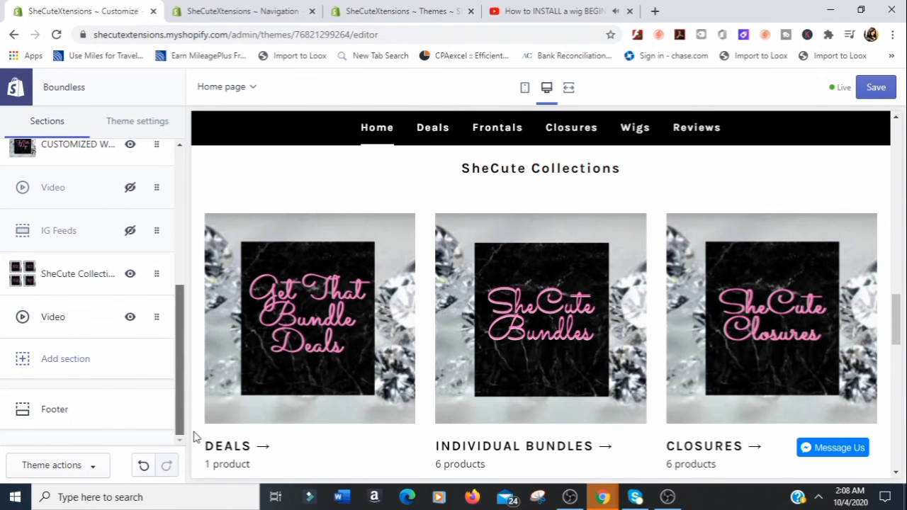
# Step: Assign the Footer menu to the Footer section and return to the section overview
pyautogui.click(60, 414)
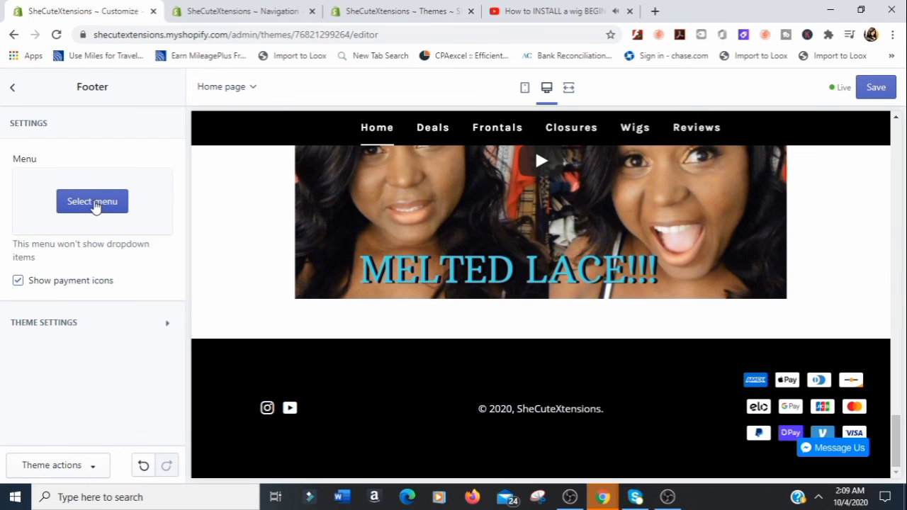
pyautogui.click(94, 203)
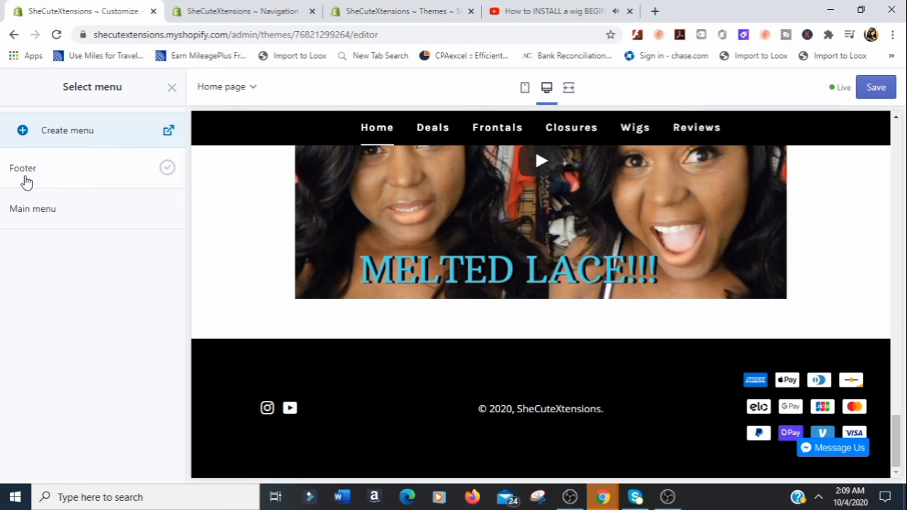
pyautogui.click(27, 177)
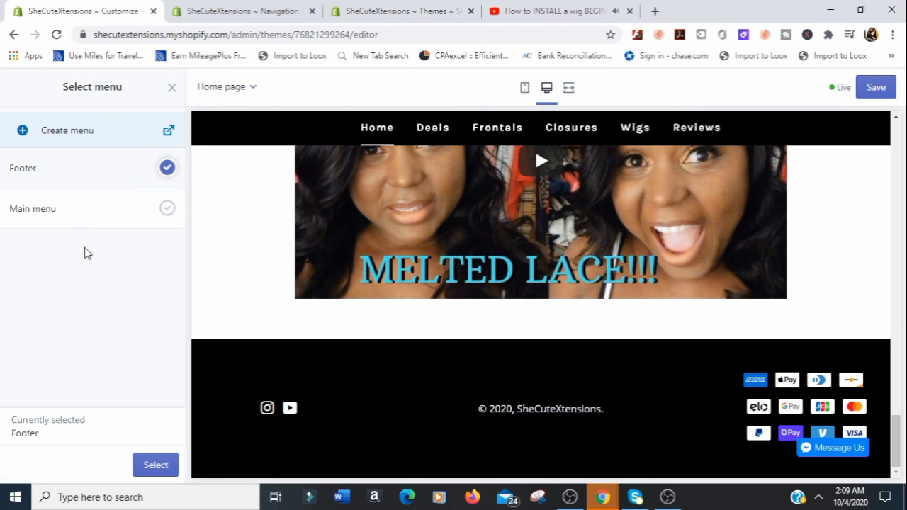
pyautogui.click(155, 466)
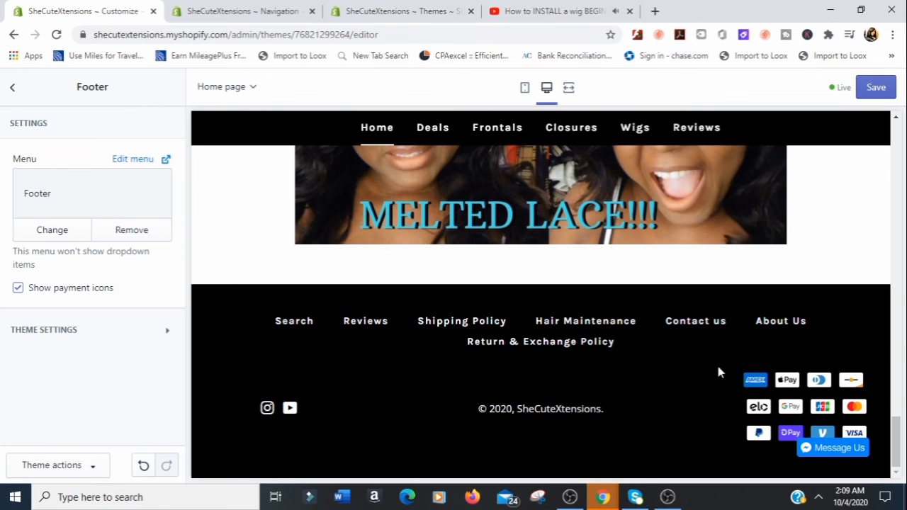
pyautogui.click(12, 86)
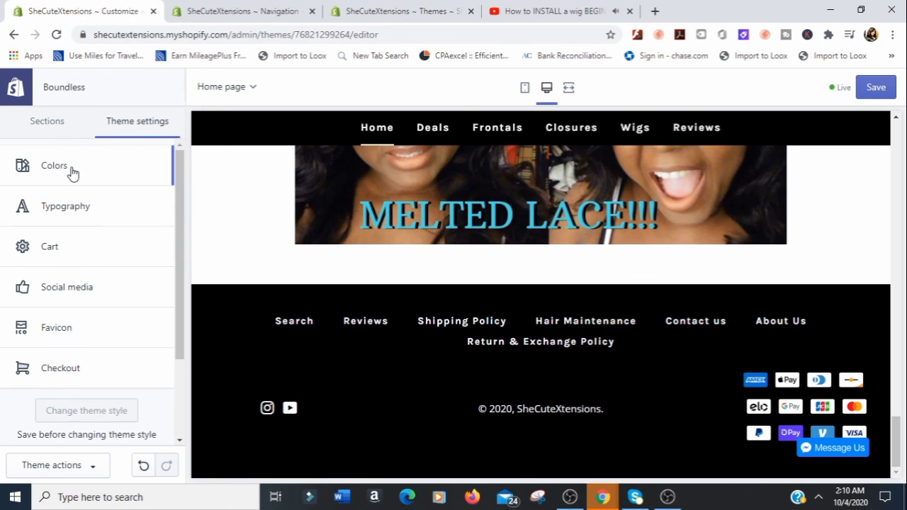
# Step: Review the theme's general and navigation color settings and compare them with the home page's header and banner
pyautogui.click(72, 170)
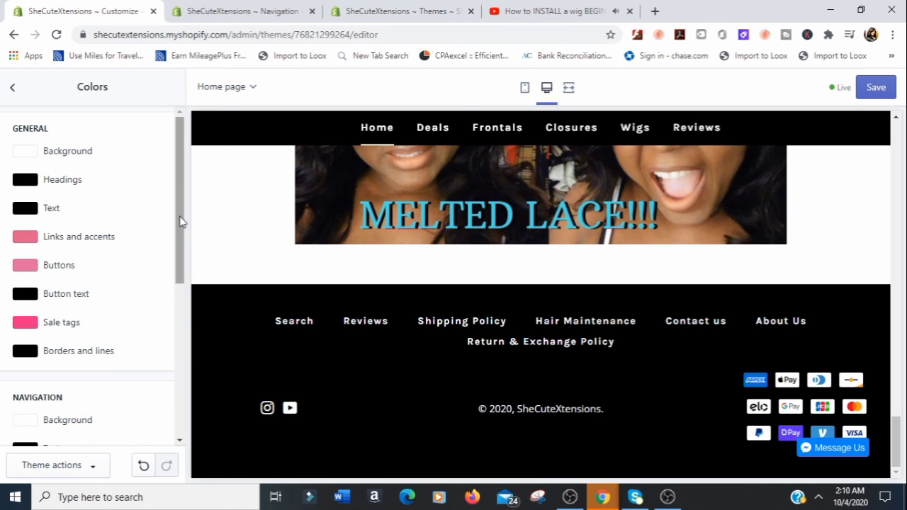
pyautogui.scroll(-1, 183, 234)
pyautogui.scroll(1, 184, 213)
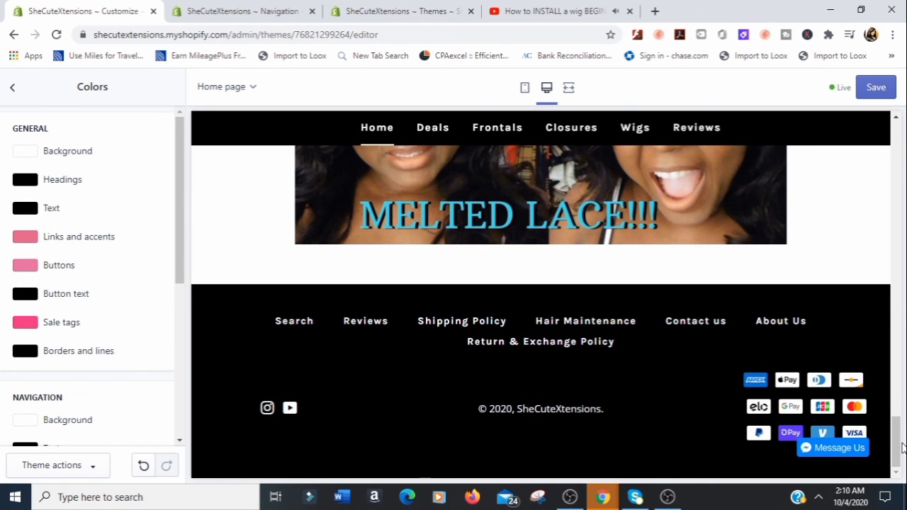
pyautogui.moveTo(896, 442); pyautogui.dragTo(884, 148)
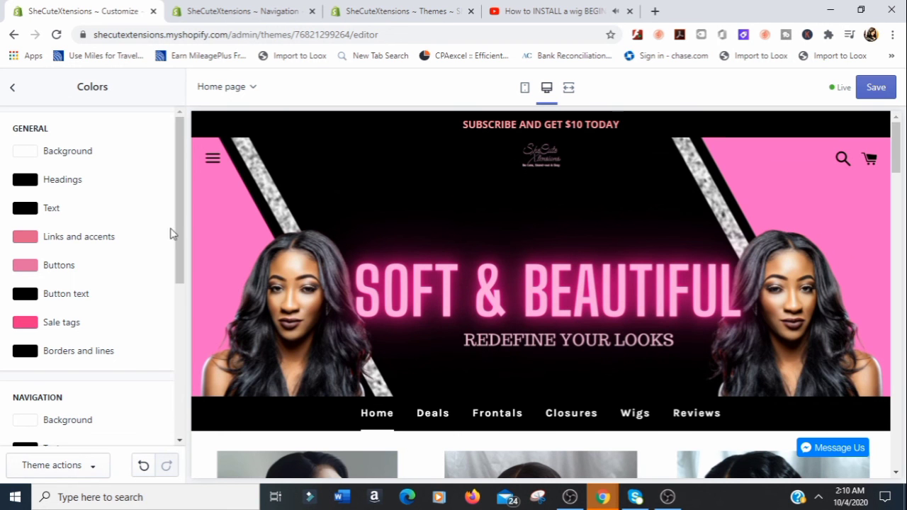
pyautogui.moveTo(895, 164); pyautogui.dragTo(884, 140)
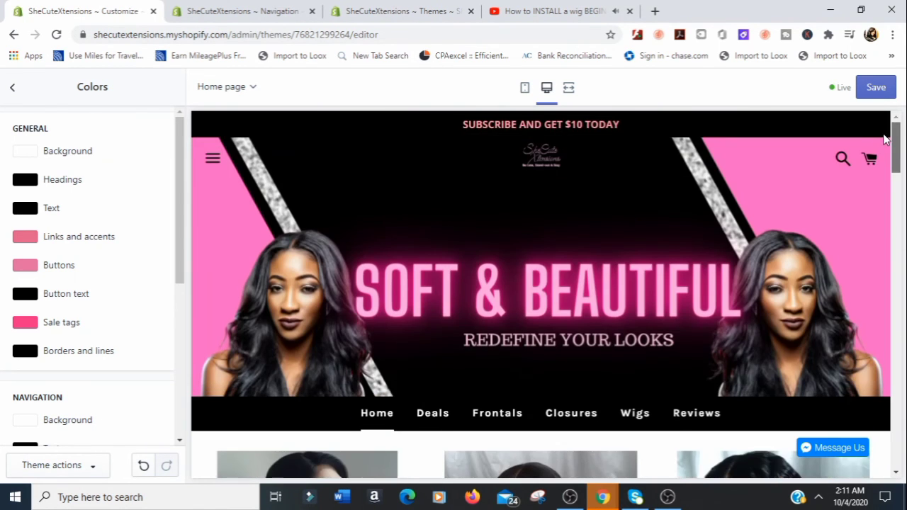
pyautogui.click(12, 88)
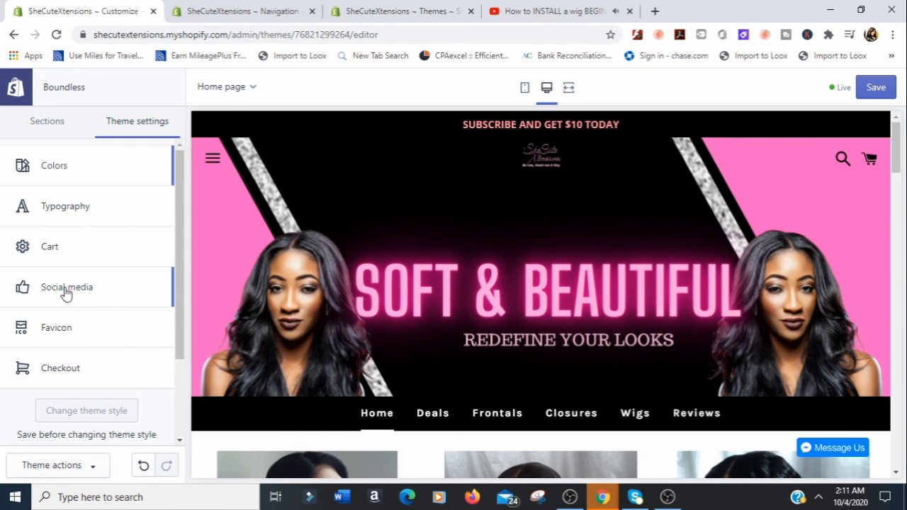
# Step: Review the theme's social media accounts and sharing options and compare them with the social icons in the footer
pyautogui.click(107, 289)
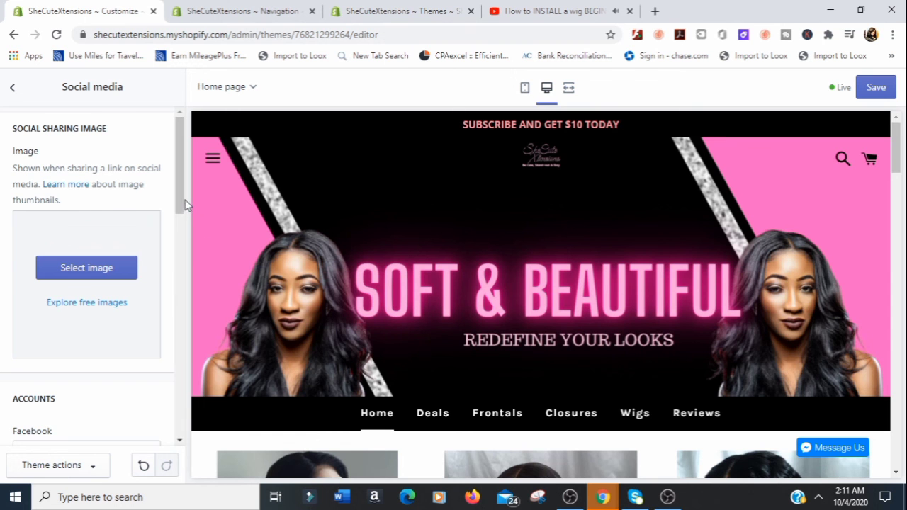
pyautogui.moveTo(182, 203); pyautogui.dragTo(246, 383)
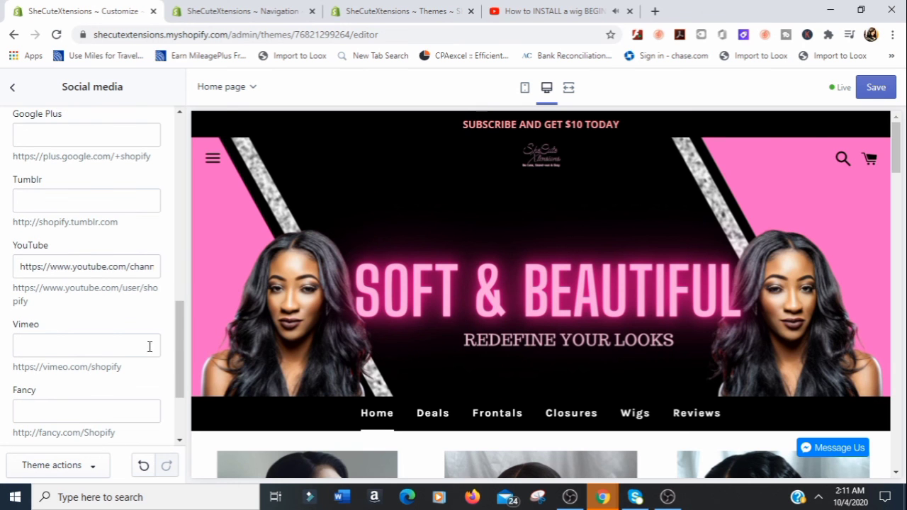
pyautogui.moveTo(182, 340); pyautogui.dragTo(198, 405)
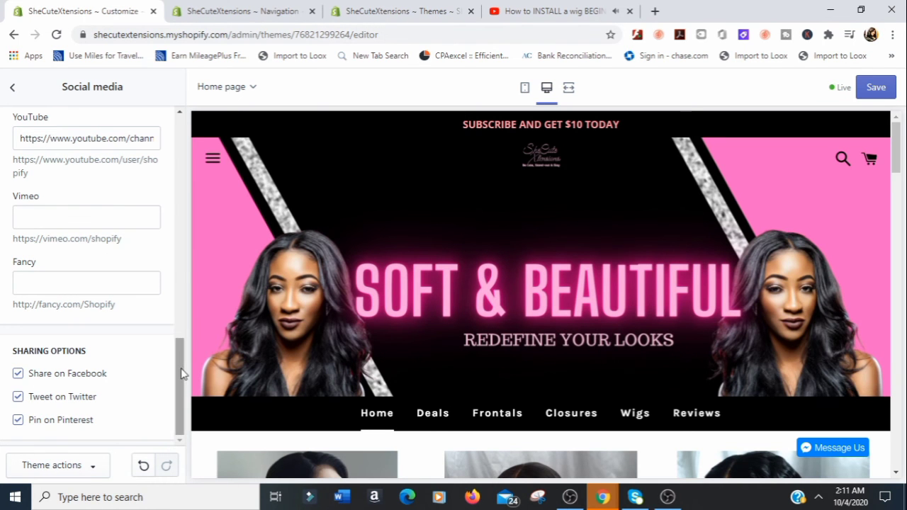
pyautogui.moveTo(180, 369); pyautogui.dragTo(196, 309)
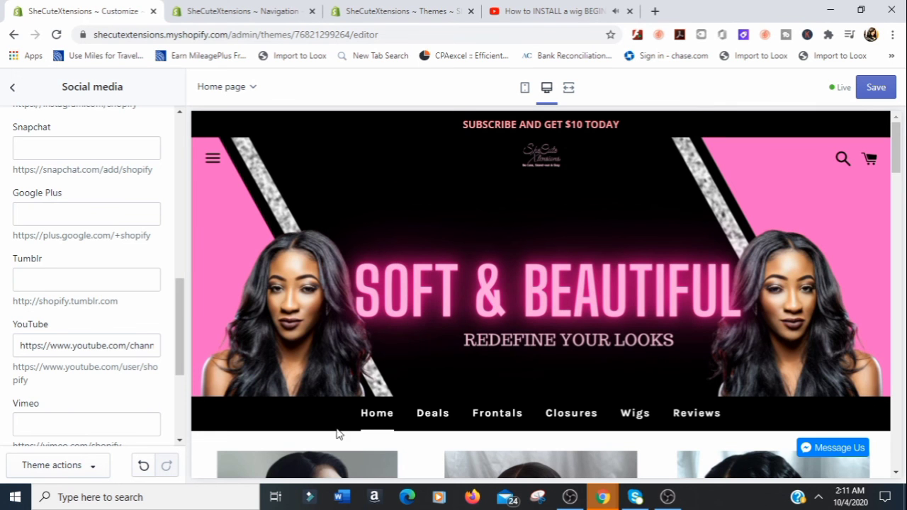
pyautogui.moveTo(900, 165); pyautogui.dragTo(899, 465)
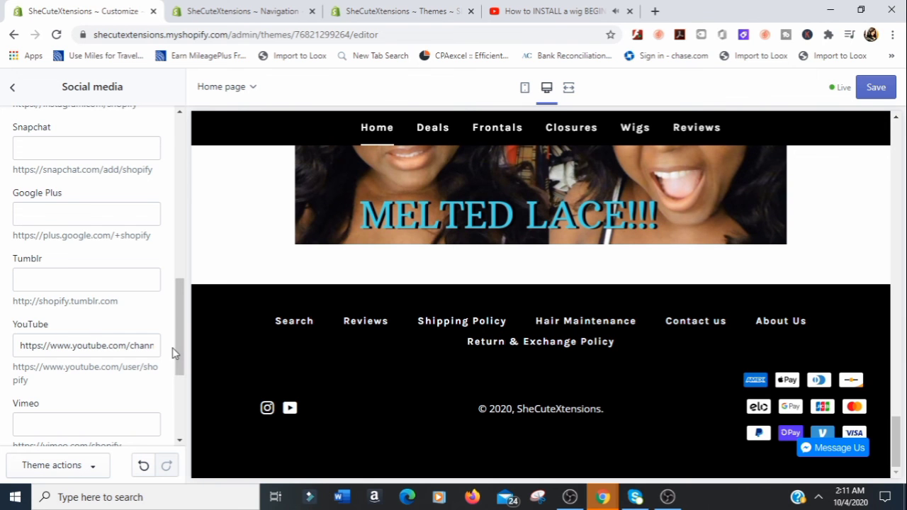
pyautogui.moveTo(181, 354); pyautogui.dragTo(186, 184)
pyautogui.click(12, 88)
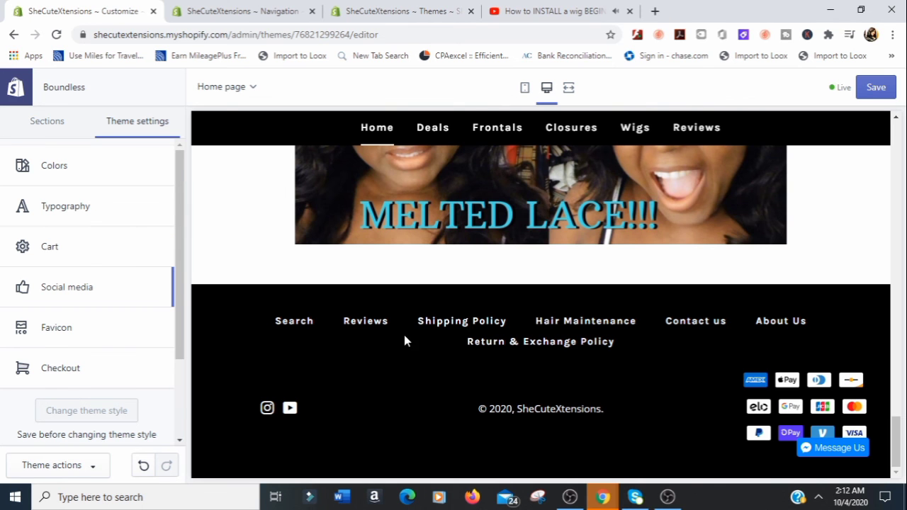
# Step: Preview the home page in mobile view, from the footer up to the featured wigs
pyautogui.moveTo(898, 458)
pyautogui.mouseDown()
pyautogui.moveTo(898, 442)
pyautogui.moveTo(900, 454)
pyautogui.mouseUp()
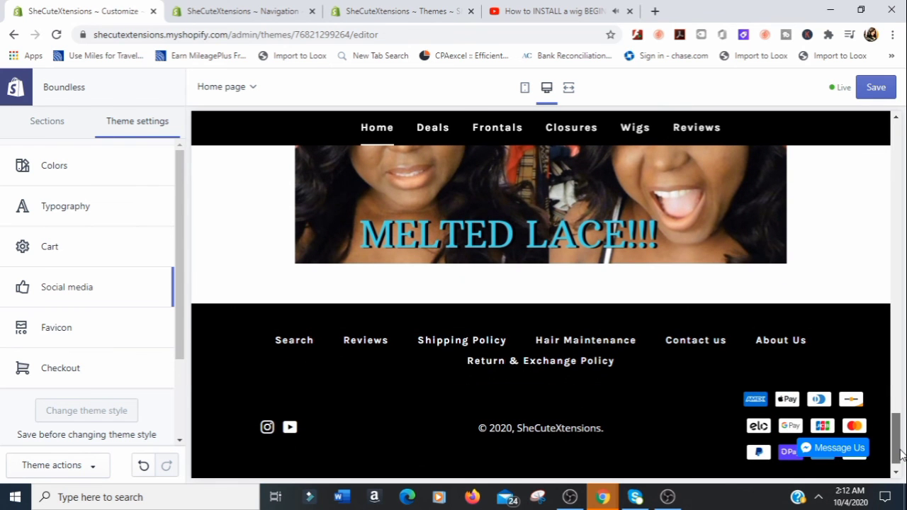
pyautogui.click(524, 92)
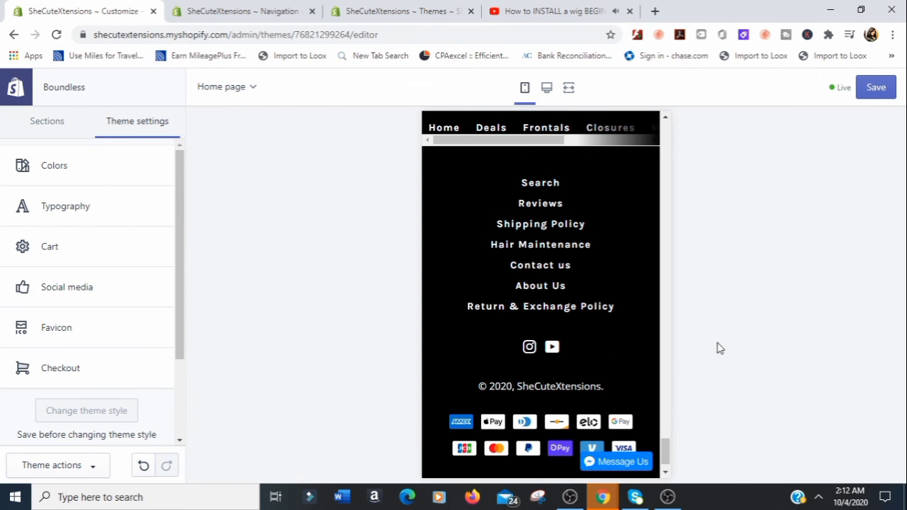
pyautogui.moveTo(664, 457); pyautogui.dragTo(648, 135)
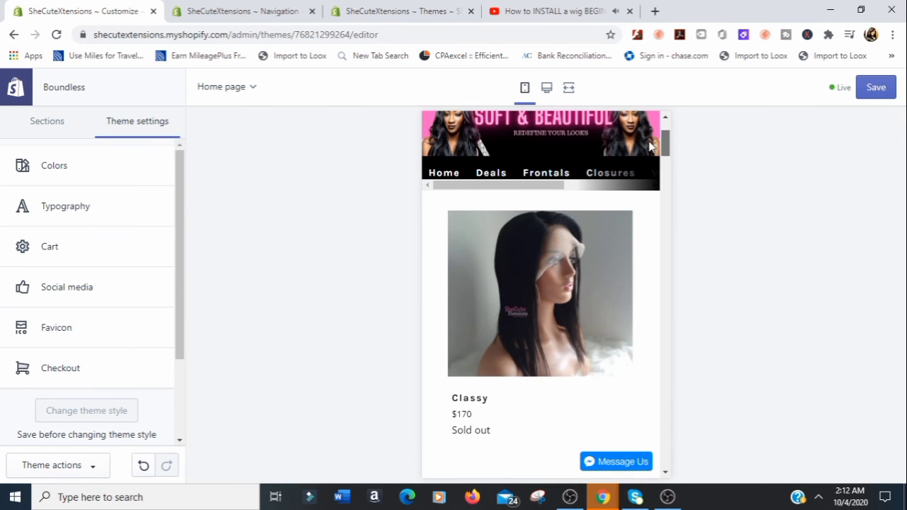
# Step: Set the CUSTOMIZED WIG section's image size to Medium and check the product grid in the mobile preview
pyautogui.click(71, 125)
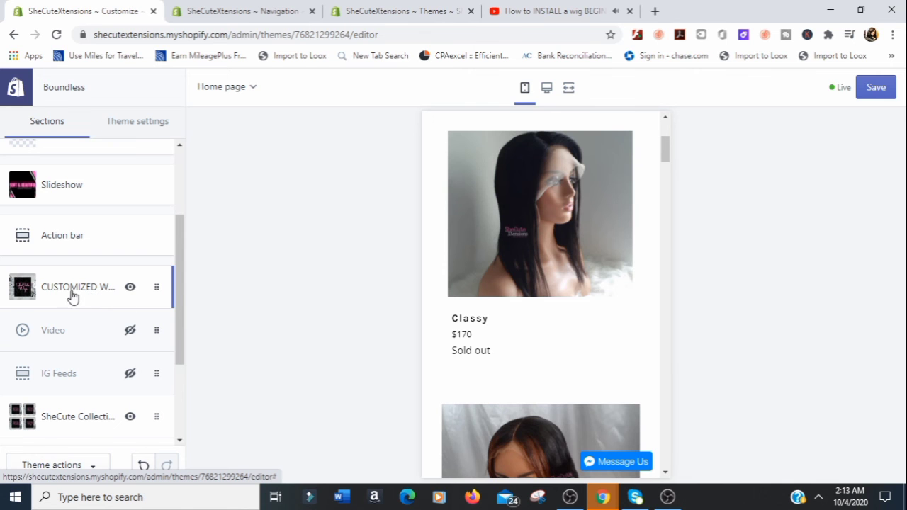
pyautogui.click(50, 305)
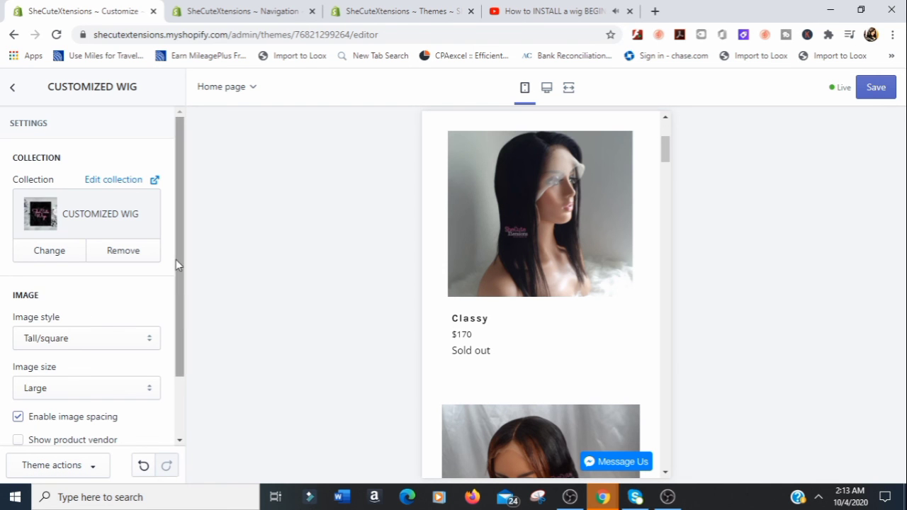
pyautogui.moveTo(180, 273); pyautogui.dragTo(113, 319)
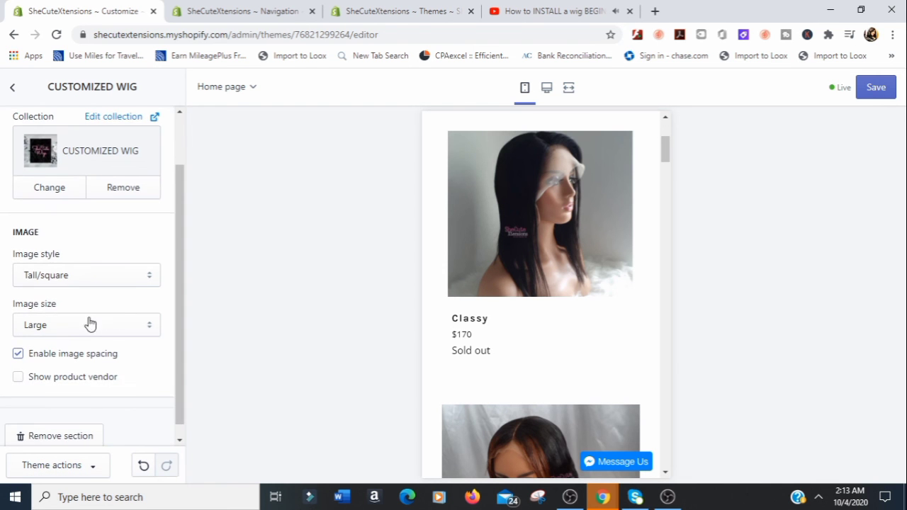
pyautogui.click(92, 327)
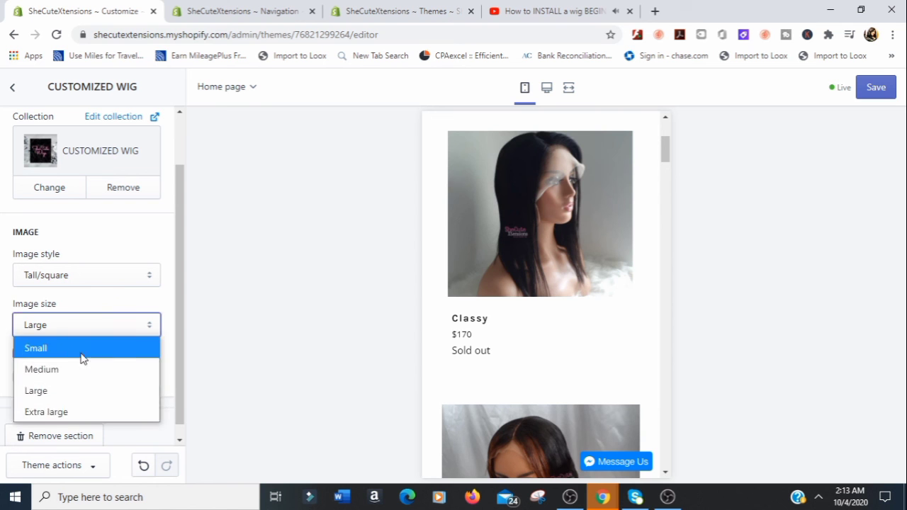
pyautogui.click(59, 369)
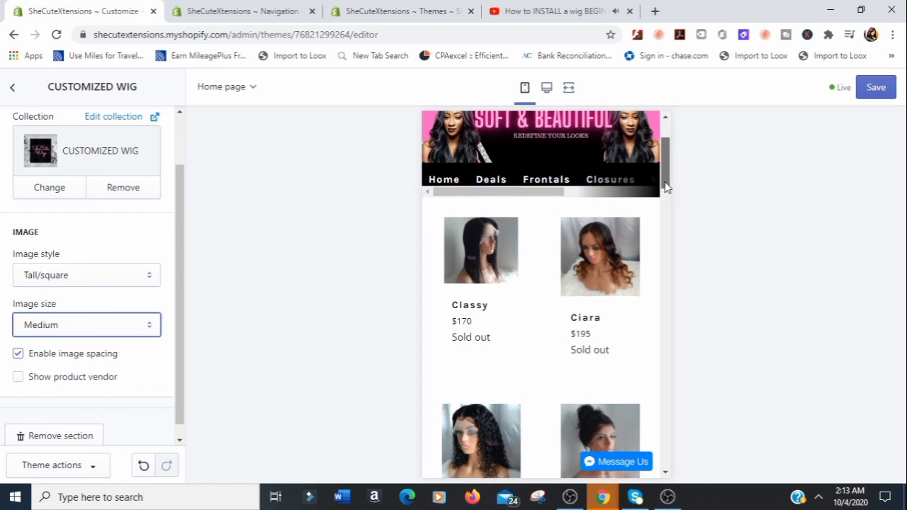
pyautogui.moveTo(665, 200); pyautogui.dragTo(681, 151)
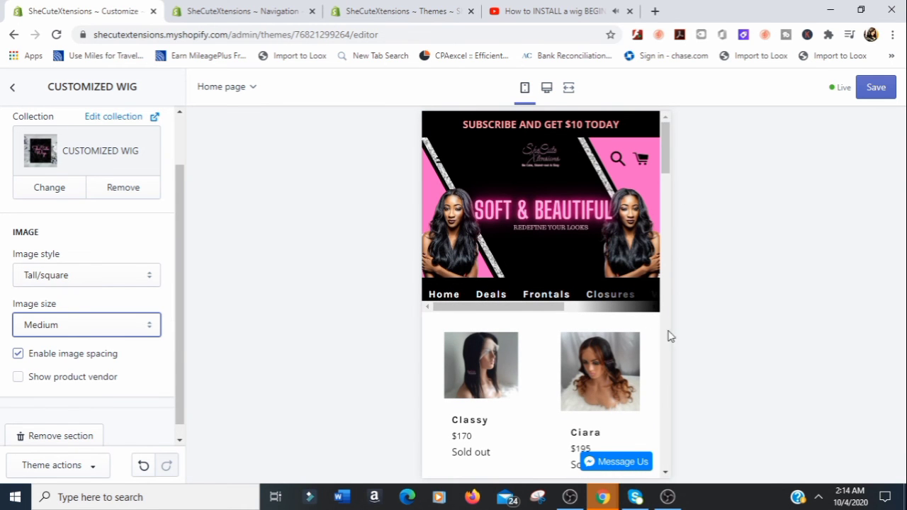
# Step: Check the home page in the desktop preview and save the theme changes
pyautogui.click(547, 88)
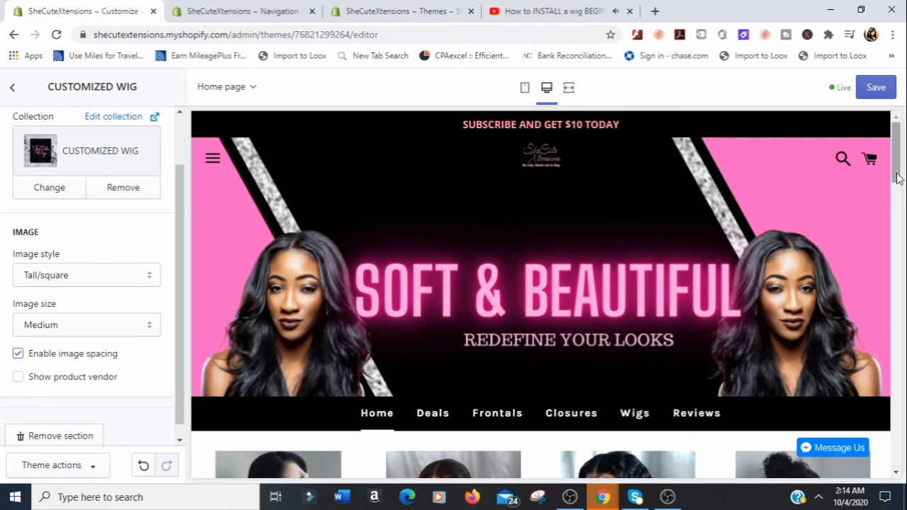
pyautogui.moveTo(897, 177); pyautogui.dragTo(897, 459)
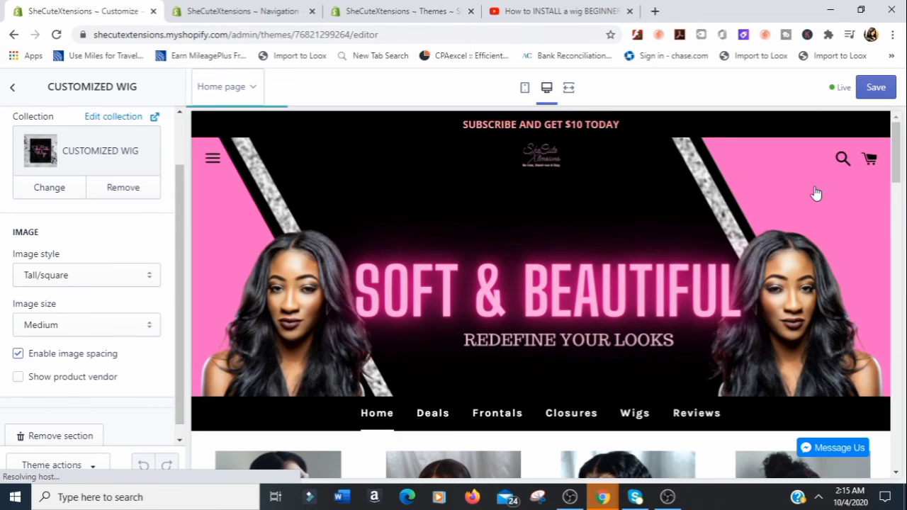
pyautogui.click(875, 89)
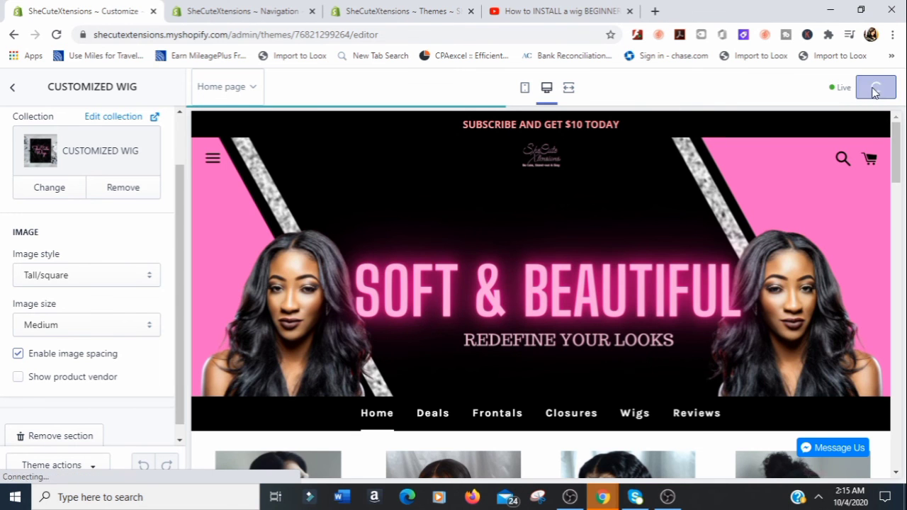